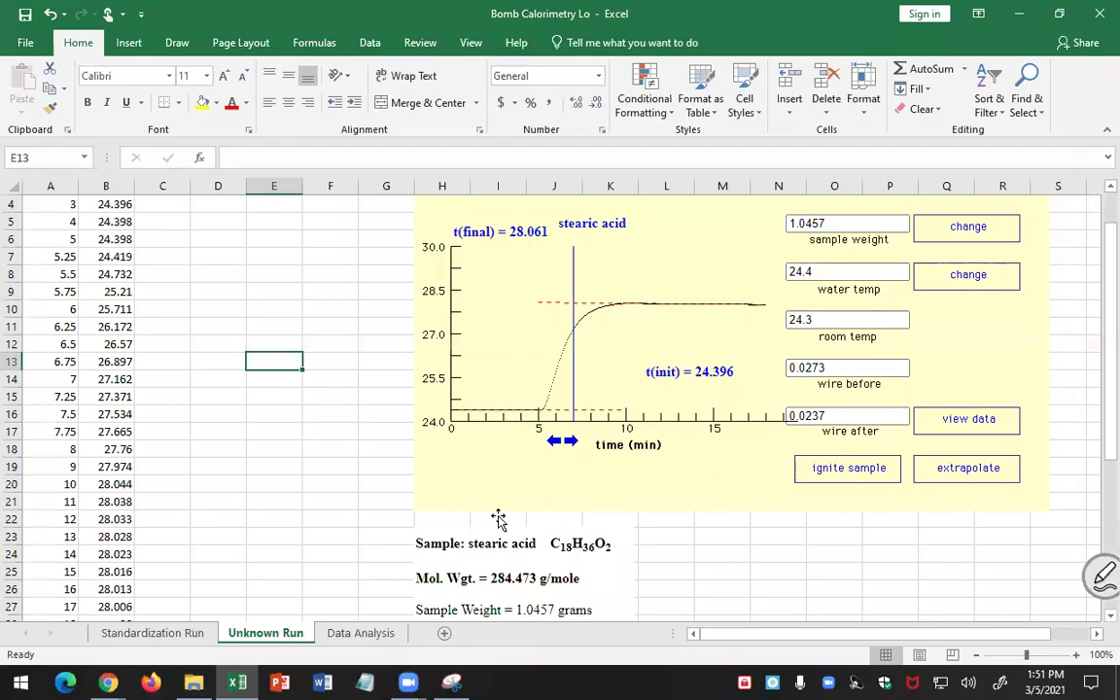
Enter 'Stearic Acid' as the sample name in B17 on the Data Analysis sheet.
{"action": "scroll", "coordinate": [273, 444], "scroll_direction": "up", "scroll_amount": 1}
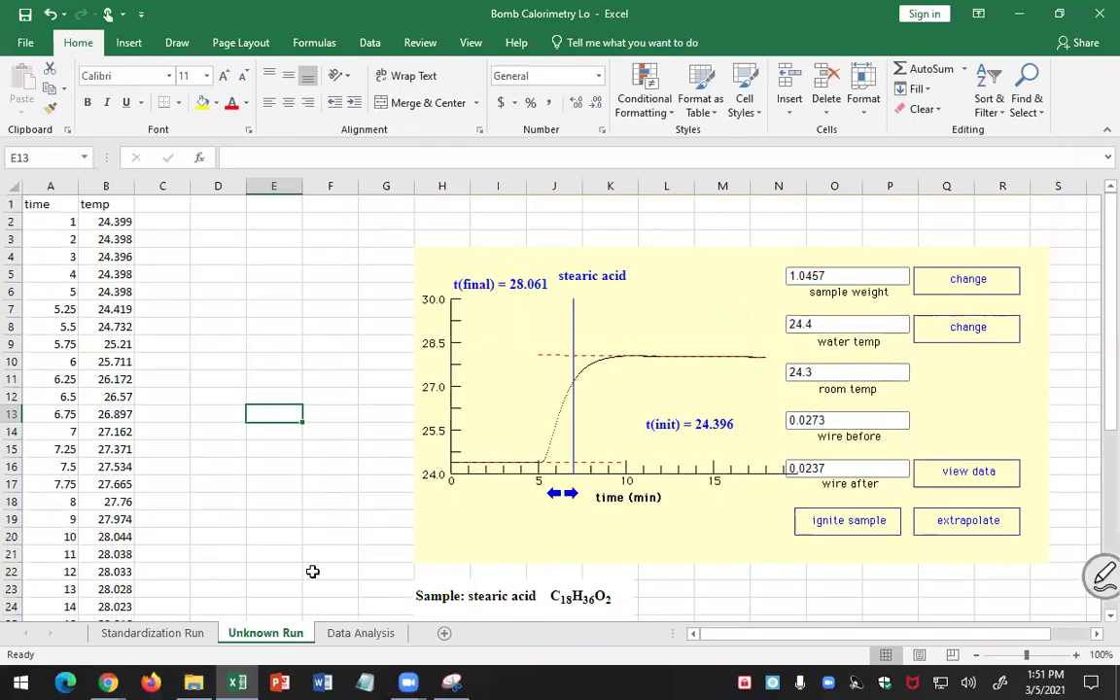
{"action": "left_click", "coordinate": [372, 633]}
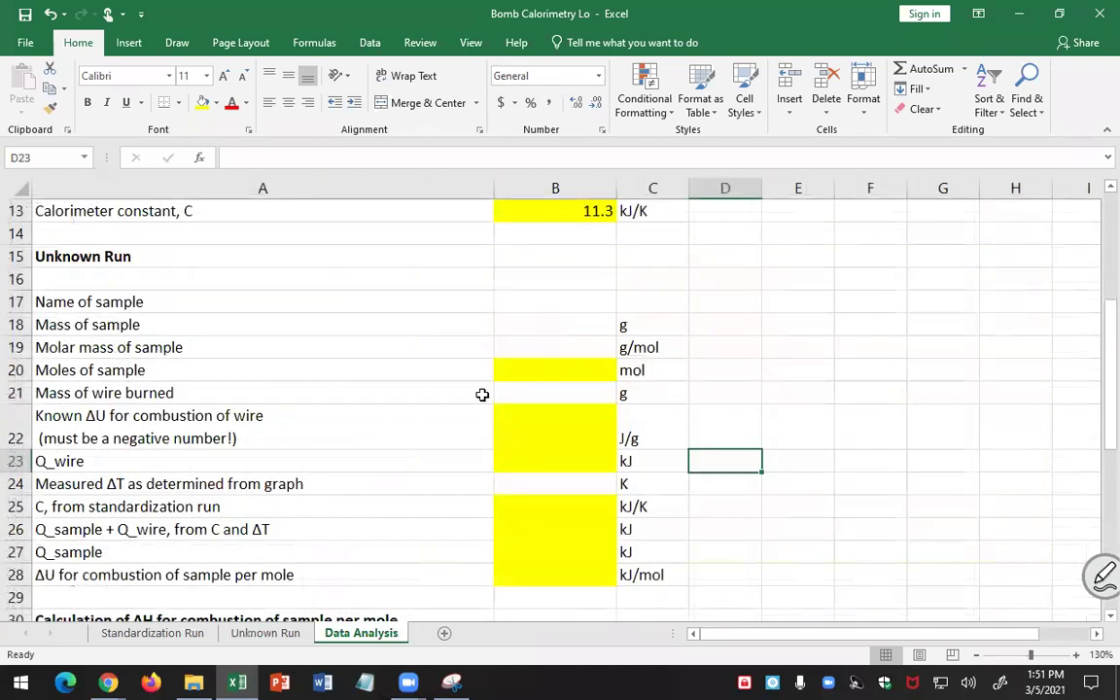
{"action": "left_click", "coordinate": [541, 309]}
{"action": "type", "text": "S"}
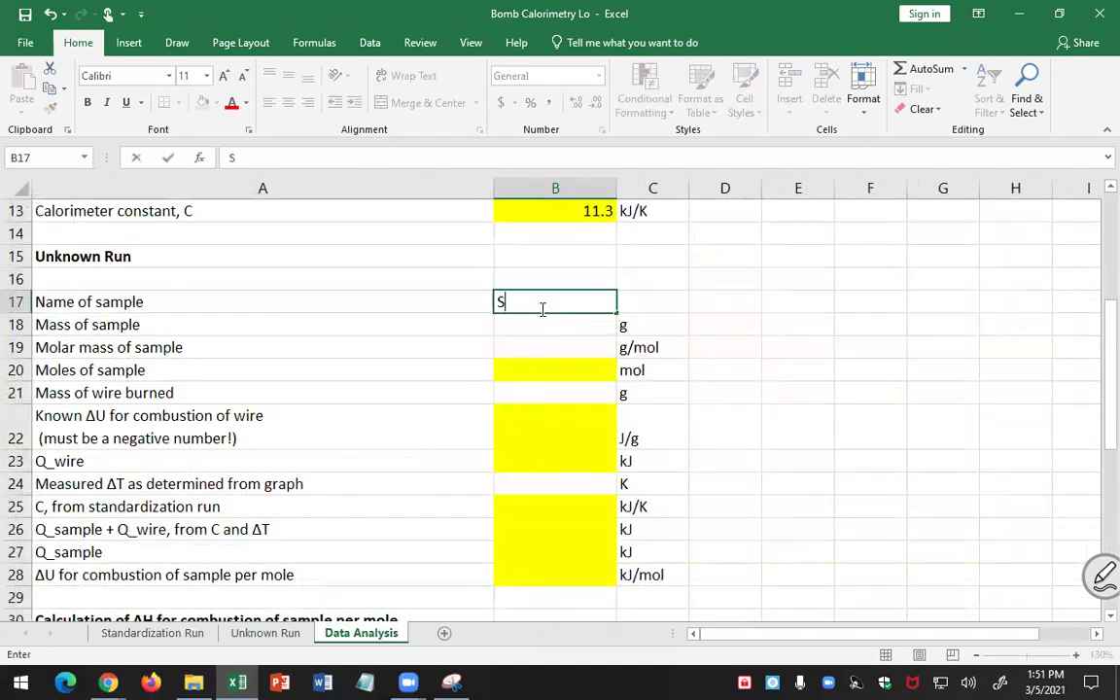
{"action": "type", "text": "tearic Acid"}
{"action": "key", "text": "Return"}
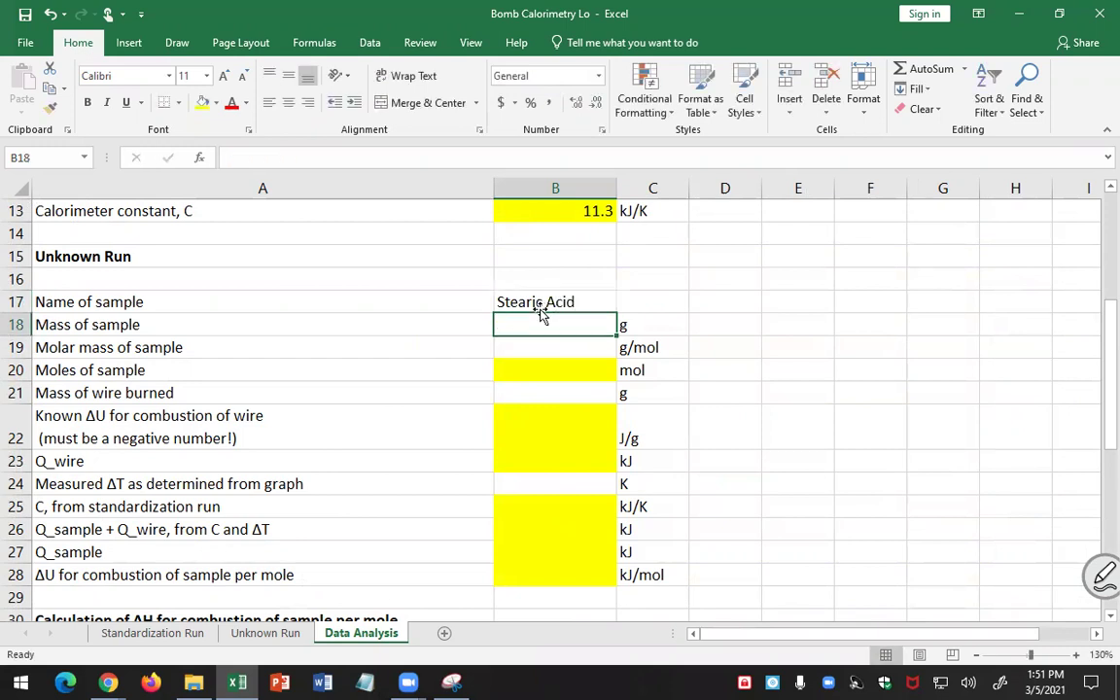
Record the 1.0457 g sample mass from Unknown Run in B18.
{"action": "left_click", "coordinate": [264, 633]}
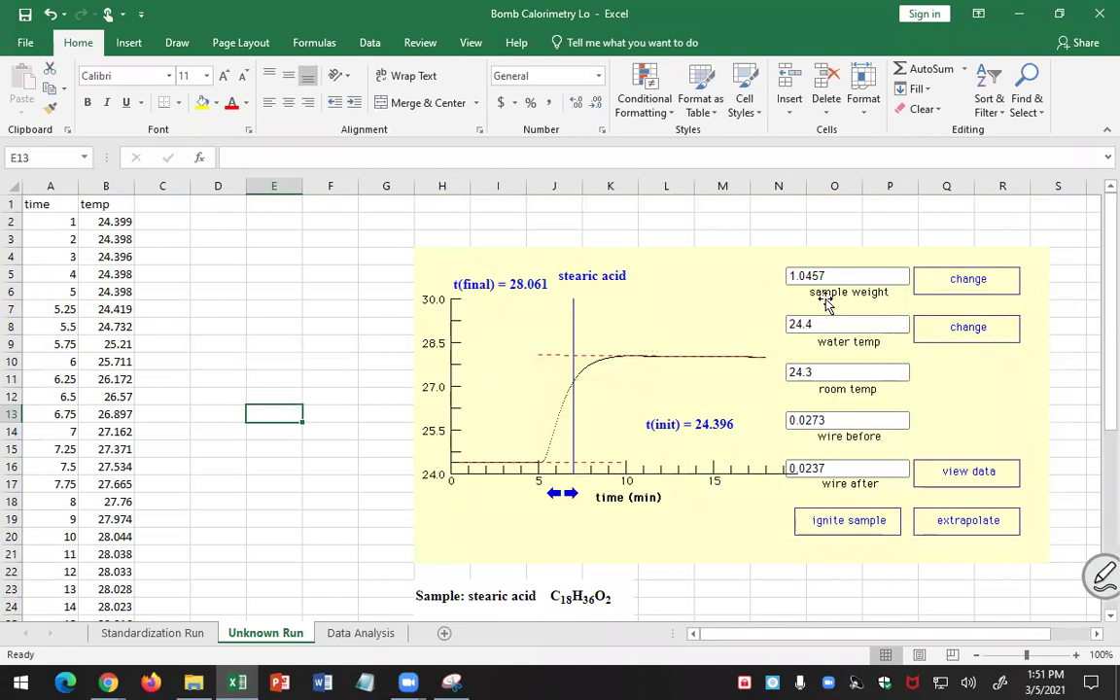
{"action": "left_click", "coordinate": [361, 632]}
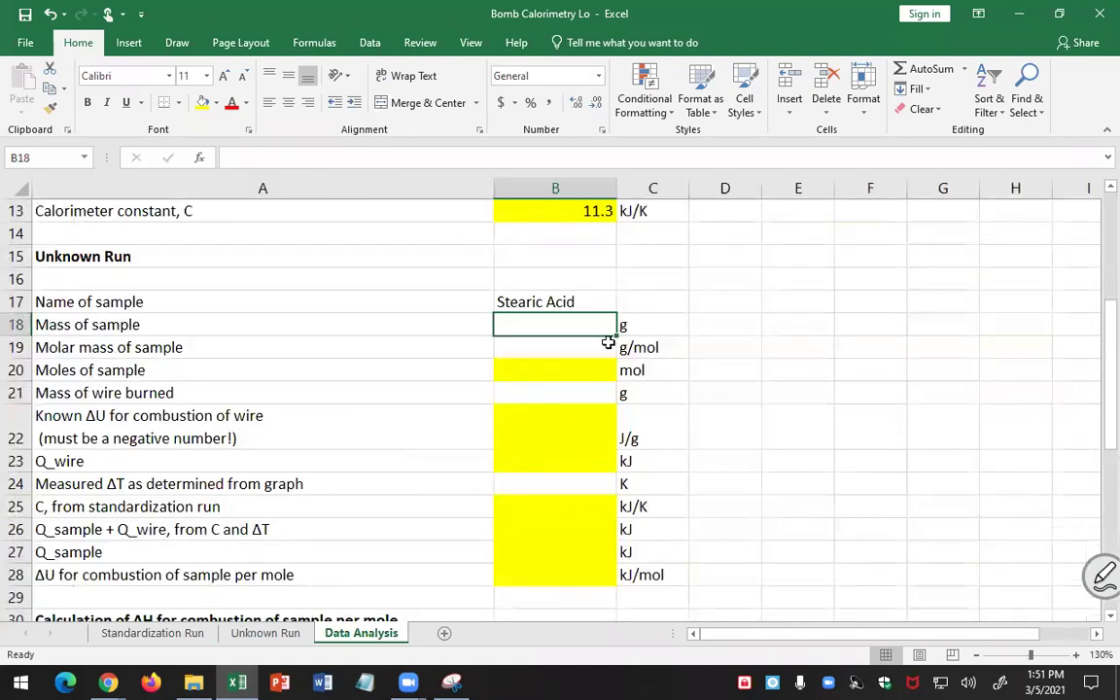
{"action": "type", "text": "1"}
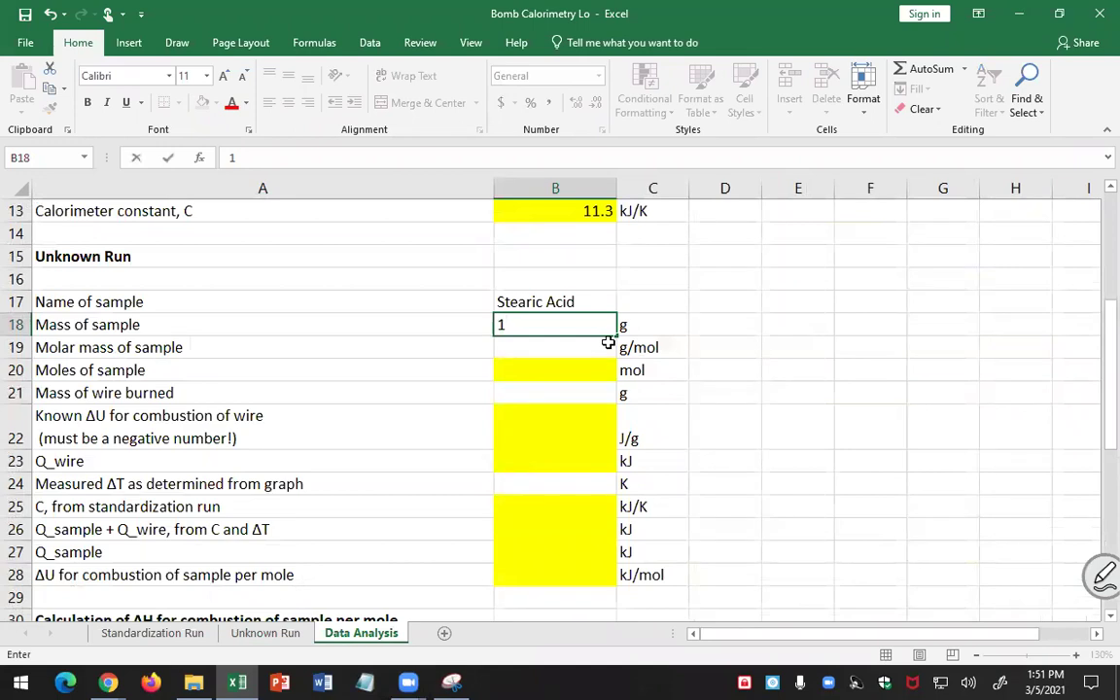
{"action": "type", "text": ".0457"}
{"action": "key", "text": "Return"}
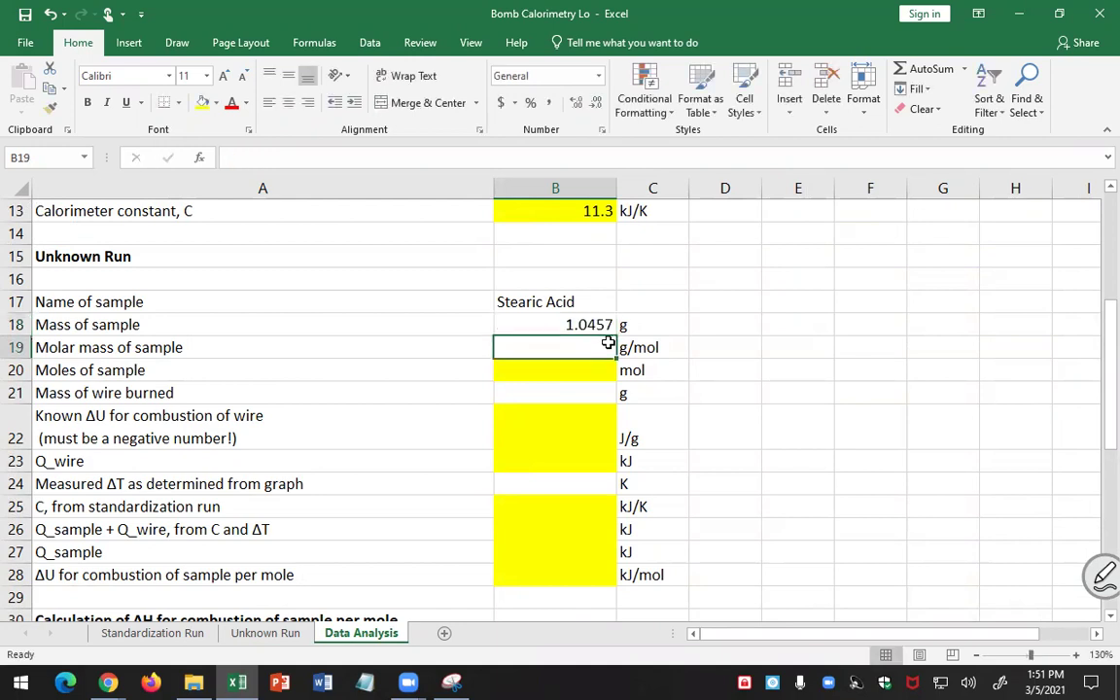
Look up stearic acid's molecular weight on Unknown Run and enter 284.473 g/mol in B19.
{"action": "left_click", "coordinate": [260, 637]}
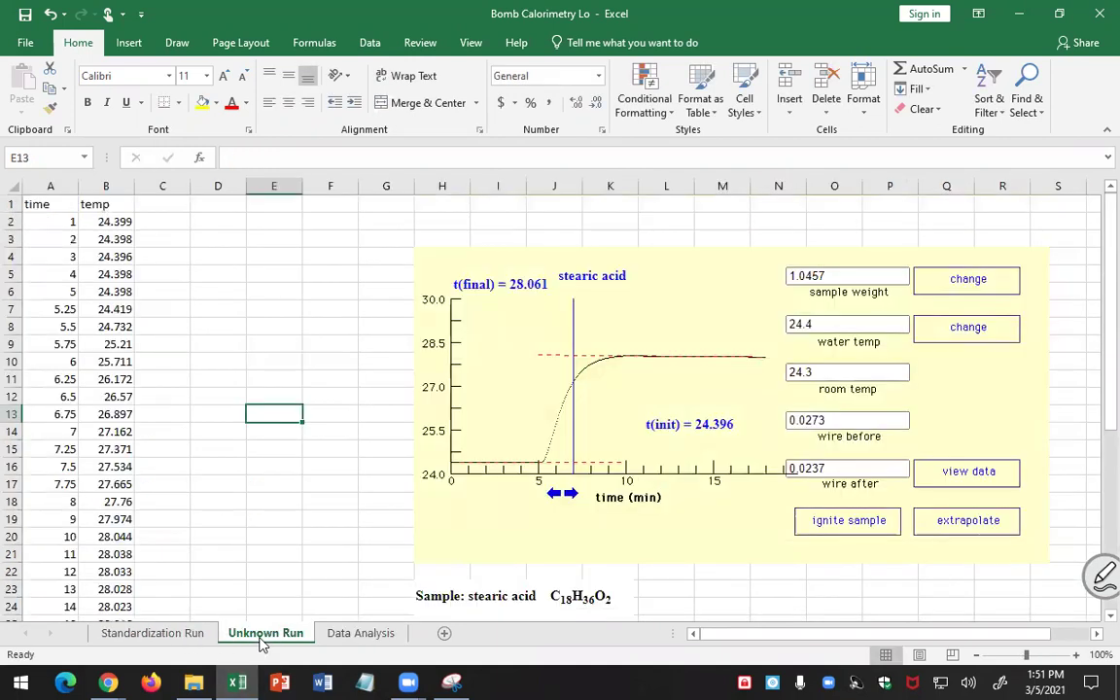
{"action": "left_click", "coordinate": [355, 636]}
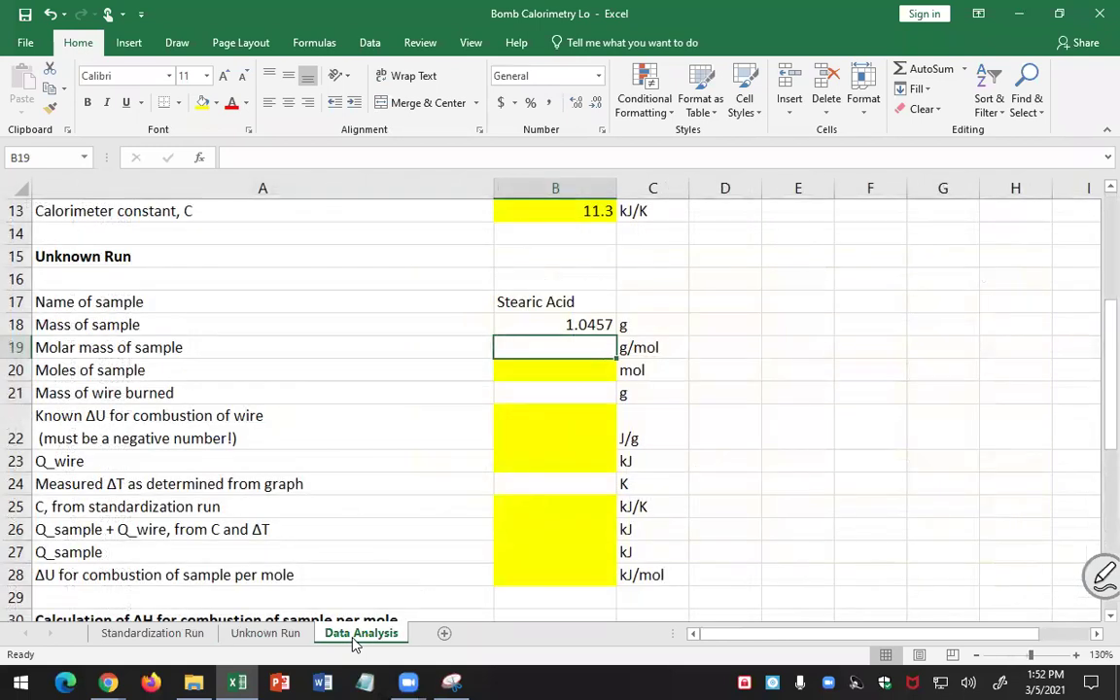
{"action": "left_click", "coordinate": [287, 637]}
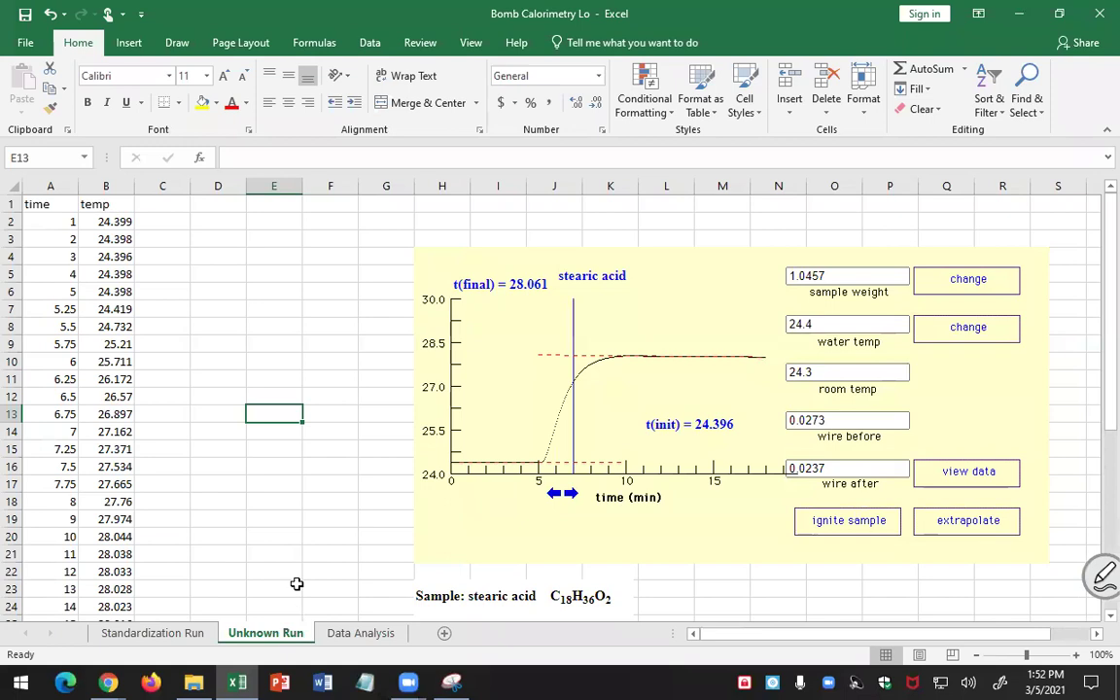
{"action": "scroll", "coordinate": [380, 455], "scroll_direction": "down", "scroll_amount": 4}
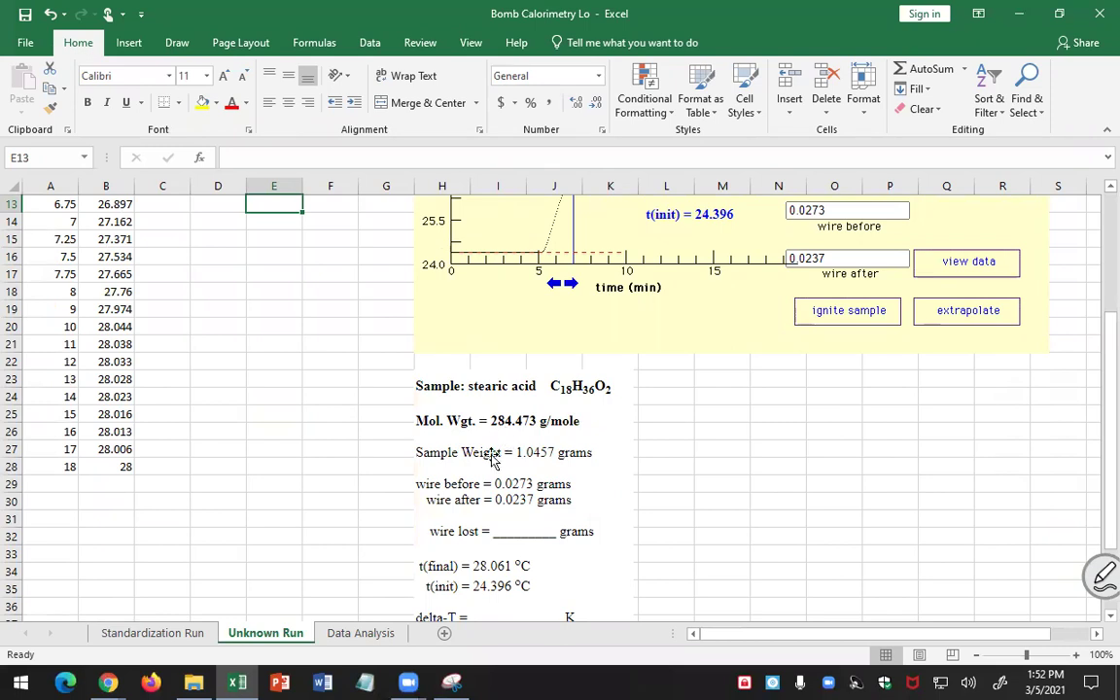
{"action": "left_click", "coordinate": [359, 634]}
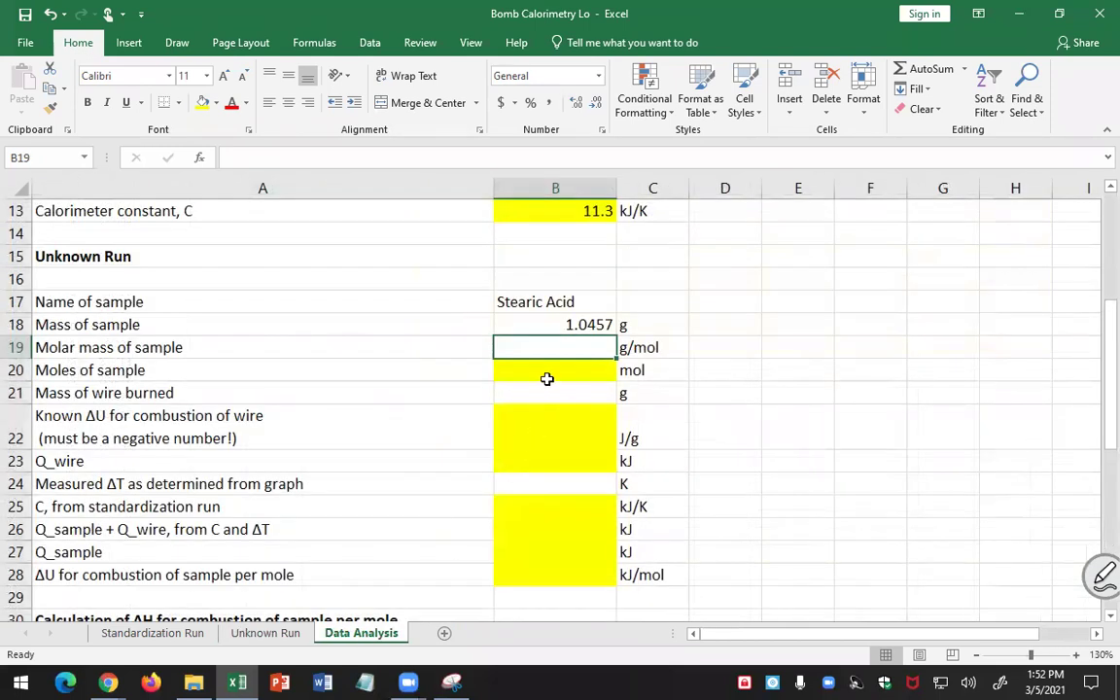
{"action": "type", "text": "2"}
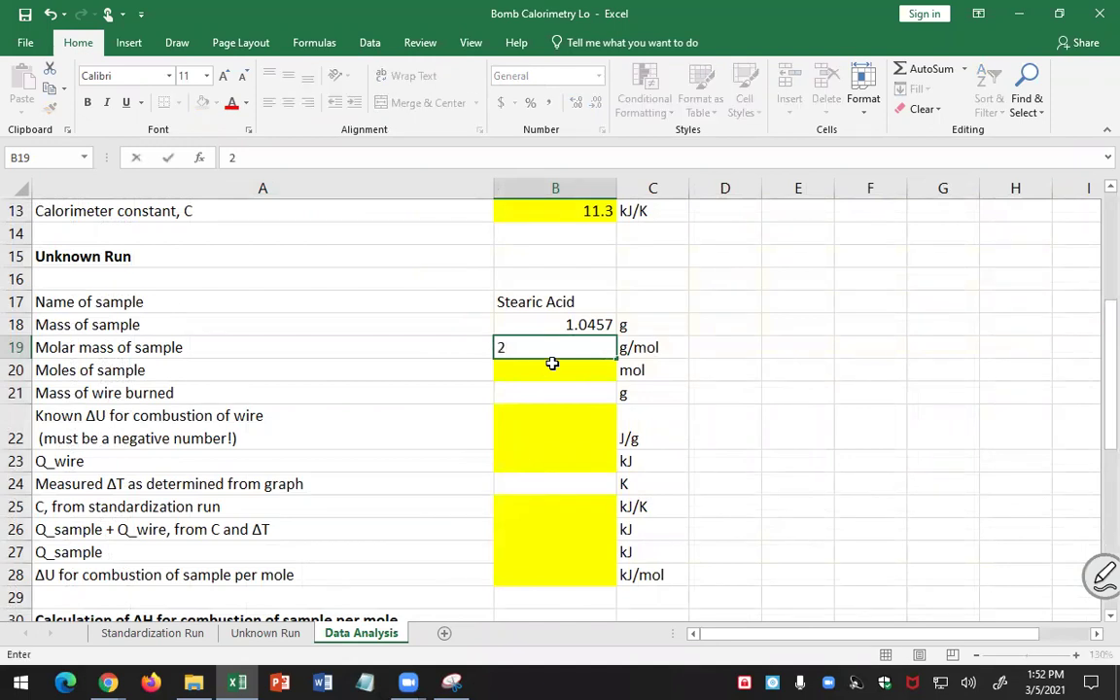
{"action": "type", "text": "84."}
{"action": "key", "text": "BackSpace"}
{"action": "left_click", "coordinate": [273, 636]}
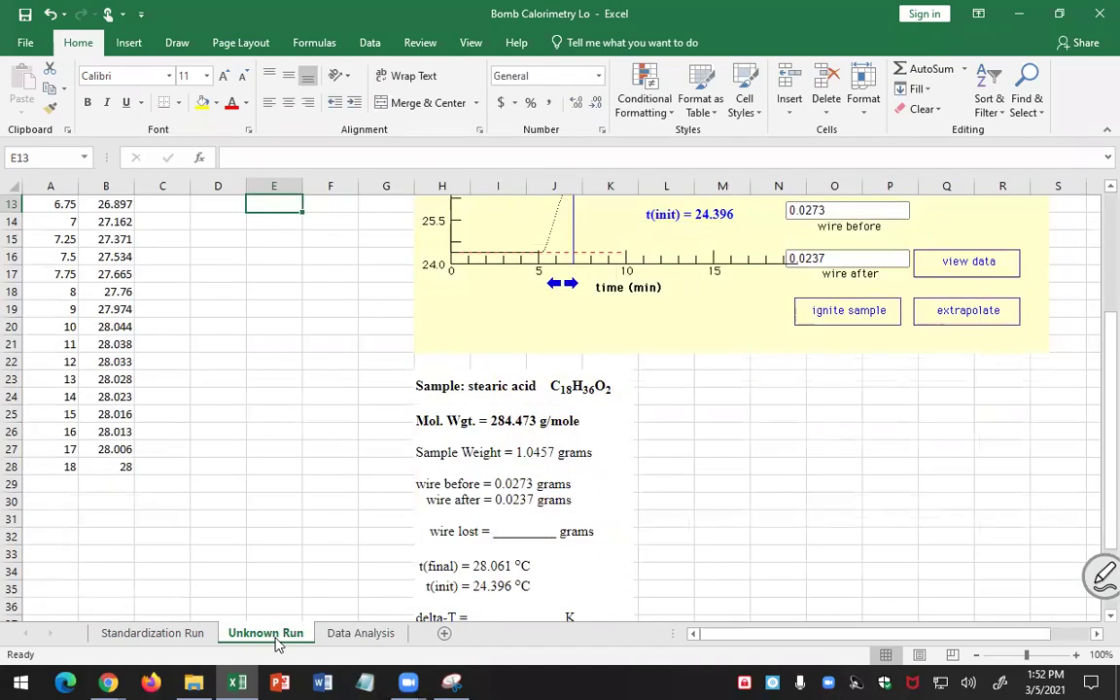
{"action": "left_click", "coordinate": [348, 636]}
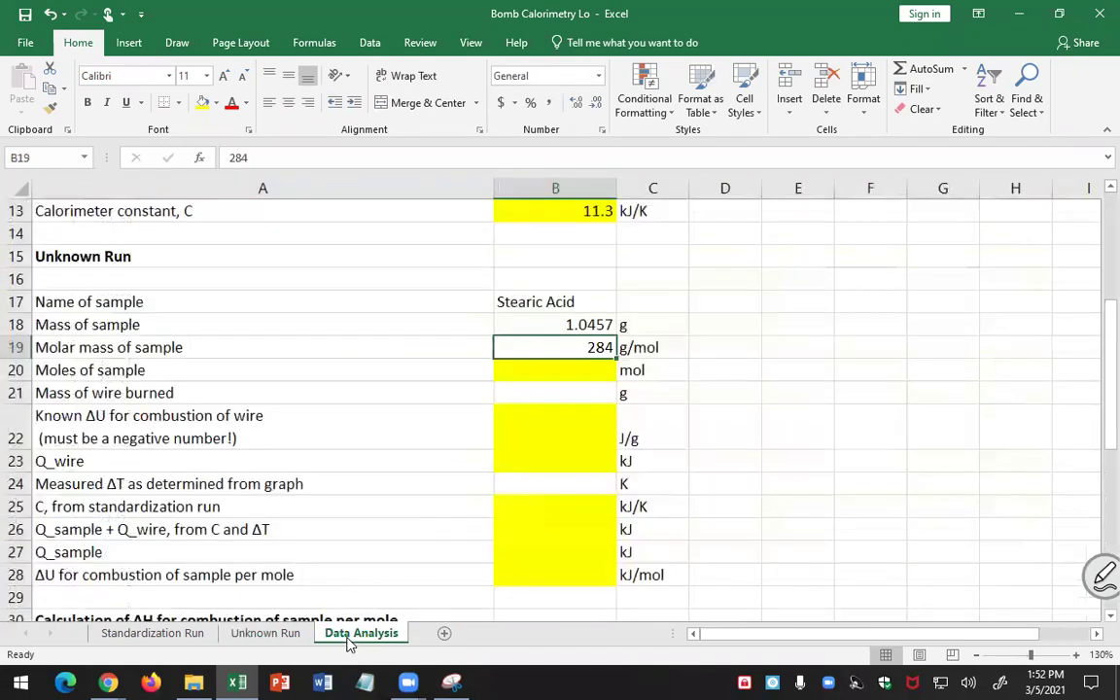
{"action": "key", "text": "BackSpace"}
{"action": "type", "text": "284.473"}
{"action": "key", "text": "Return"}
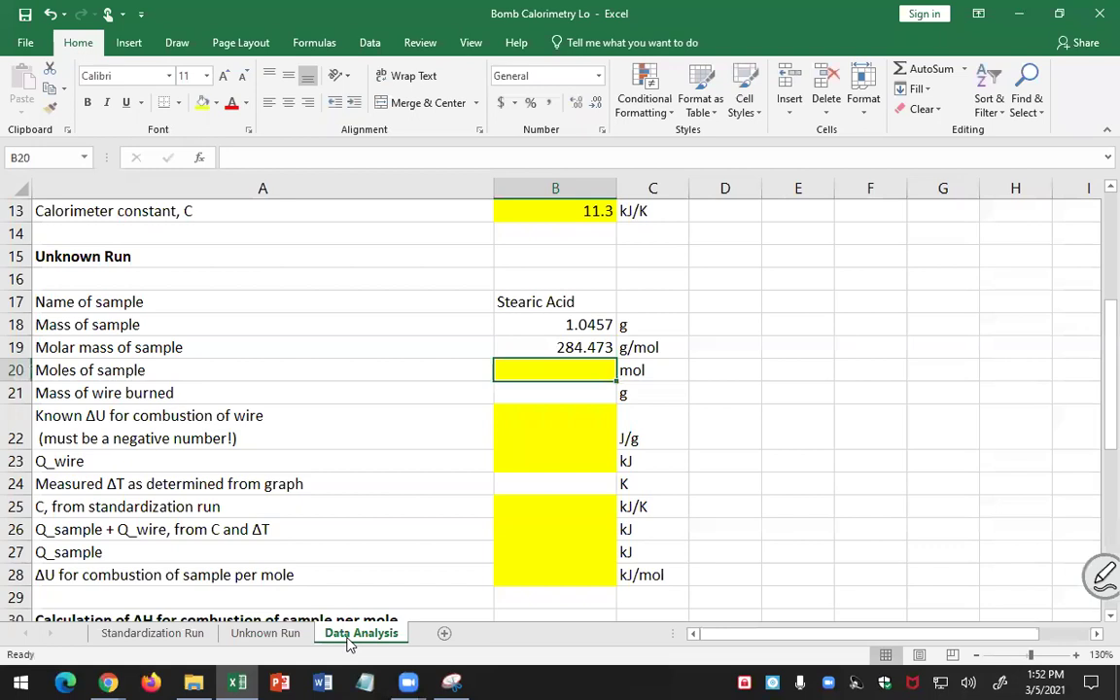
Enter =B18/B19 in B20 to compute the moles of sample.
{"action": "mouse_move", "coordinate": [409, 680]}
{"action": "type", "text": "="}
{"action": "left_click", "coordinate": [578, 327]}
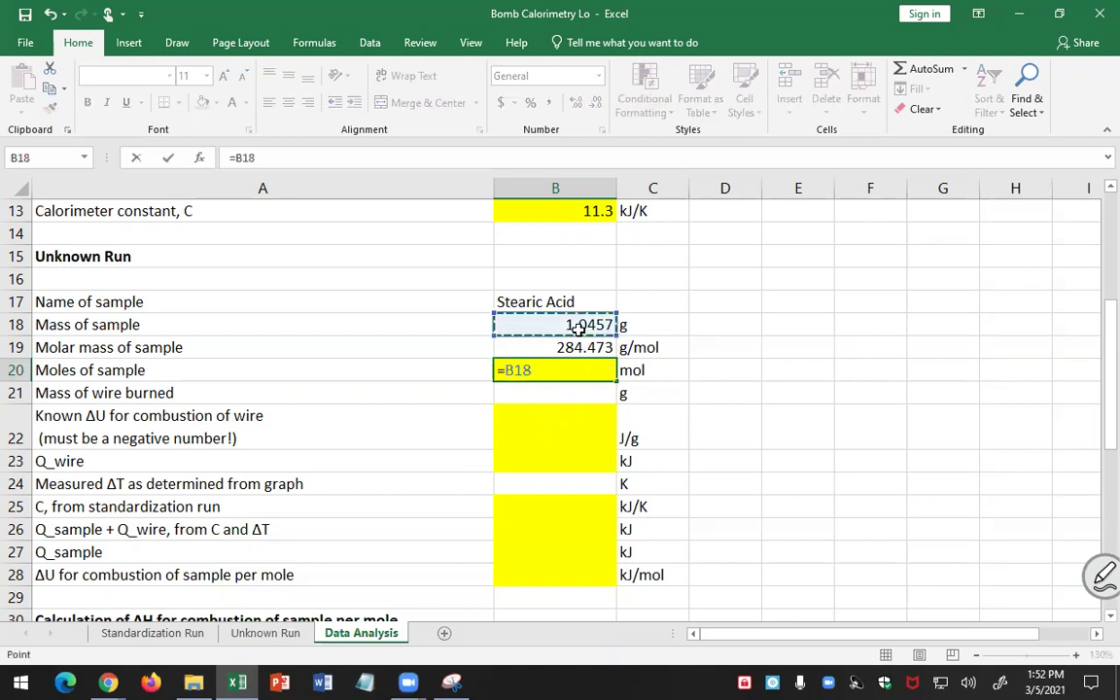
{"action": "type", "text": "/"}
{"action": "left_click", "coordinate": [576, 347]}
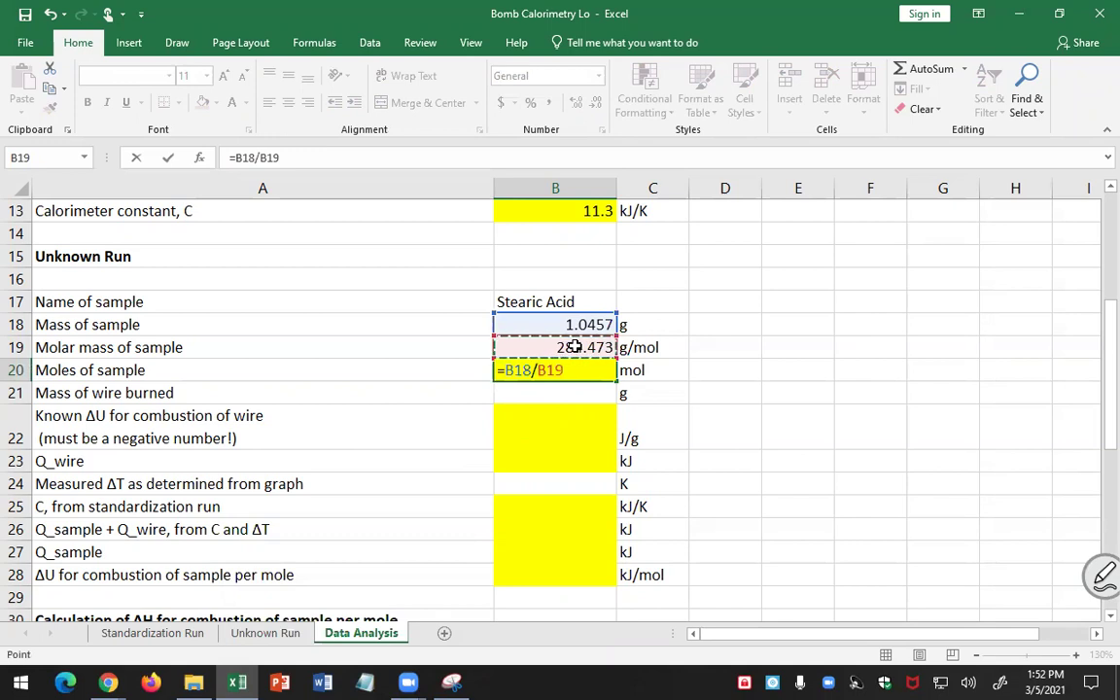
{"action": "key", "text": "Return"}
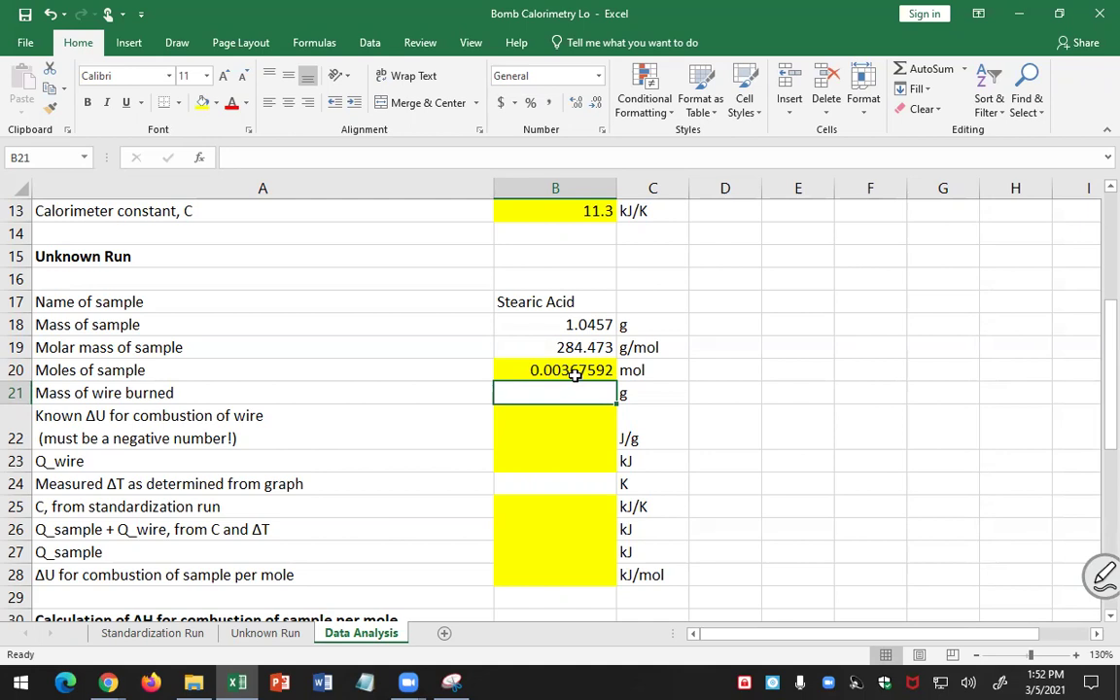
Adjust B20's decimal places so moles of sample display as 0.0036759.
{"action": "left_click", "coordinate": [571, 372]}
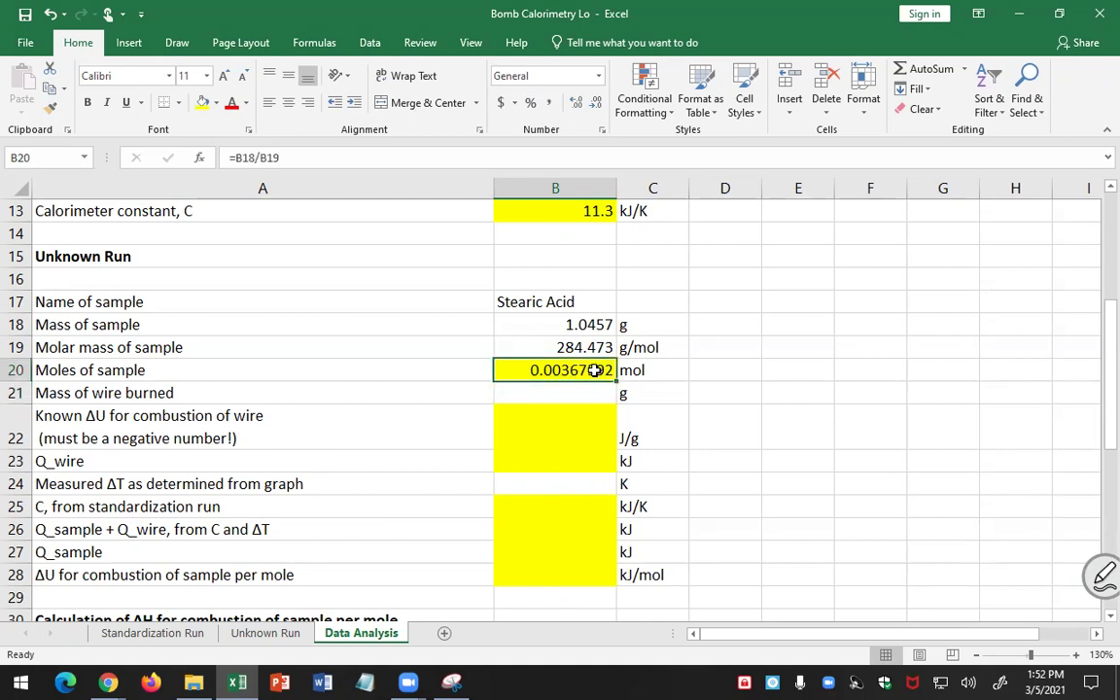
{"action": "left_click", "coordinate": [595, 105]}
{"action": "left_click", "coordinate": [596, 105]}
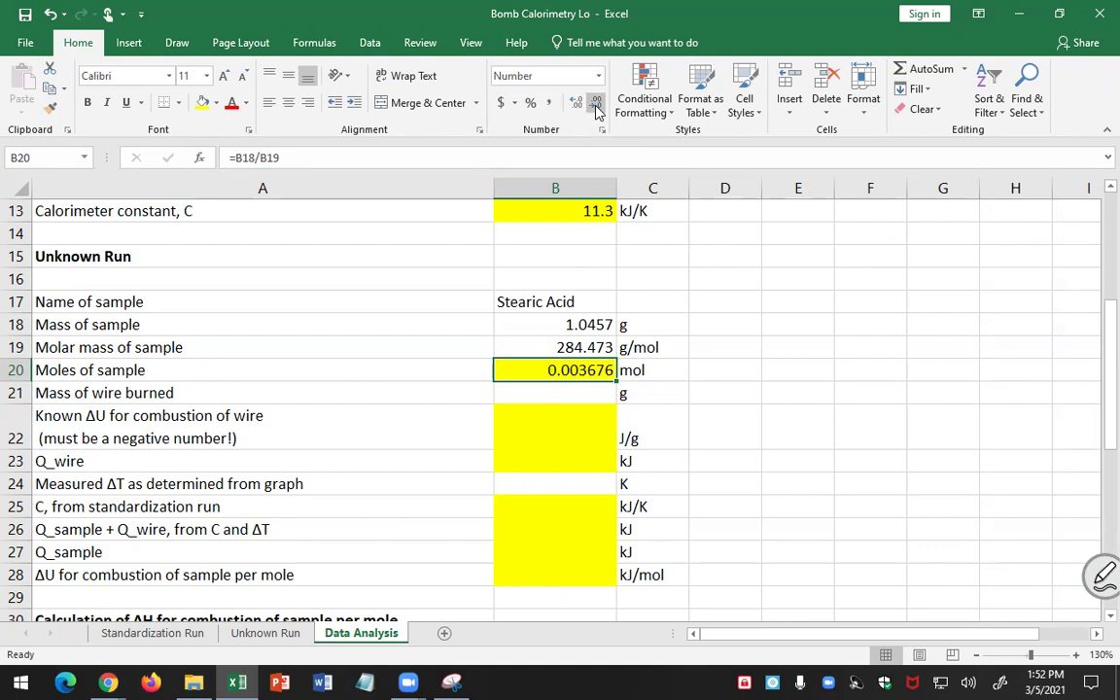
{"action": "left_click", "coordinate": [575, 103]}
{"action": "left_click", "coordinate": [578, 326]}
{"action": "left_click", "coordinate": [588, 349]}
{"action": "left_click", "coordinate": [577, 394]}
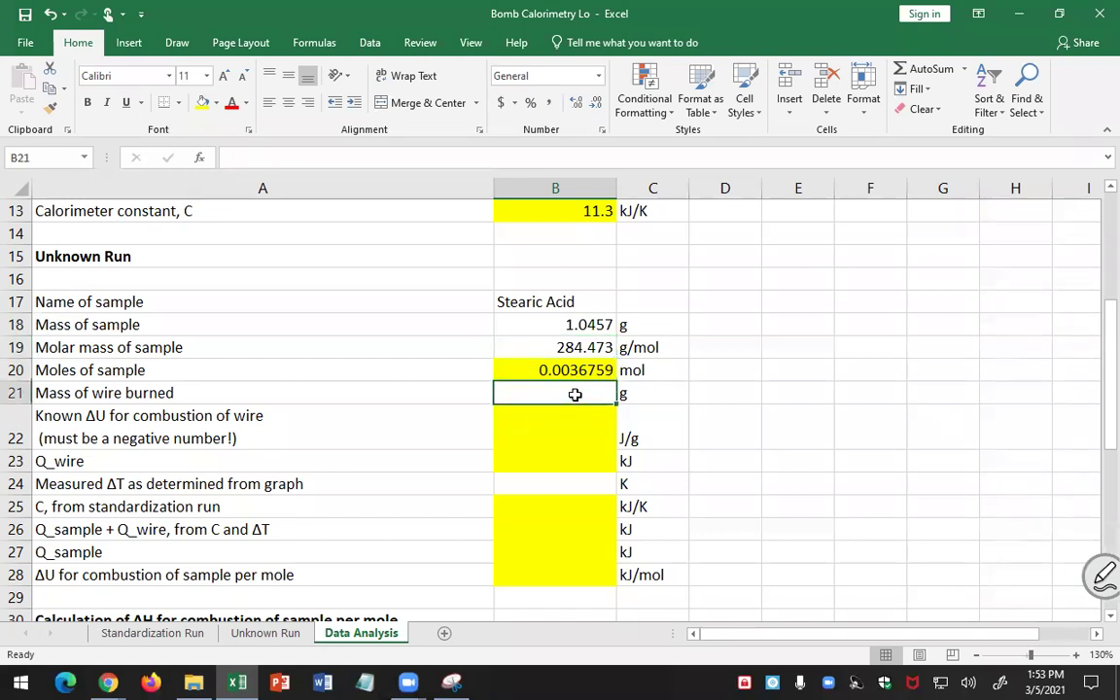
Compute the wire burned in O24 of Unknown Run with =0.0273-0.0237, giving 0.0036.
{"action": "left_click", "coordinate": [280, 638]}
{"action": "scroll", "coordinate": [669, 499], "scroll_direction": "up", "scroll_amount": 3}
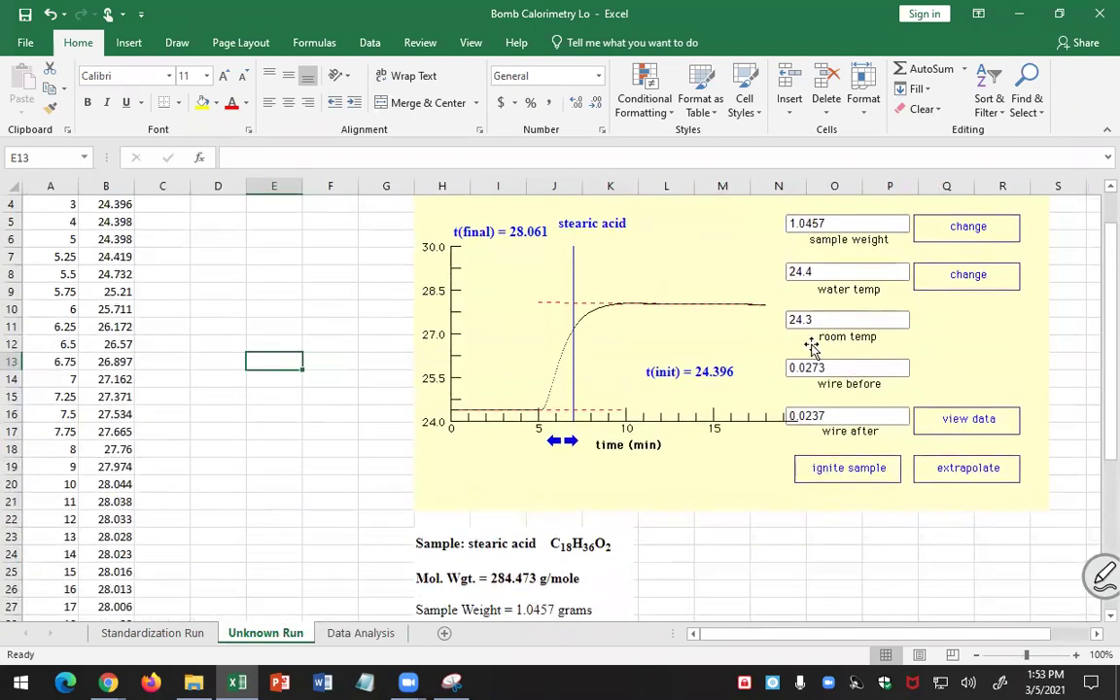
{"action": "left_click", "coordinate": [835, 532]}
{"action": "type", "text": "="}
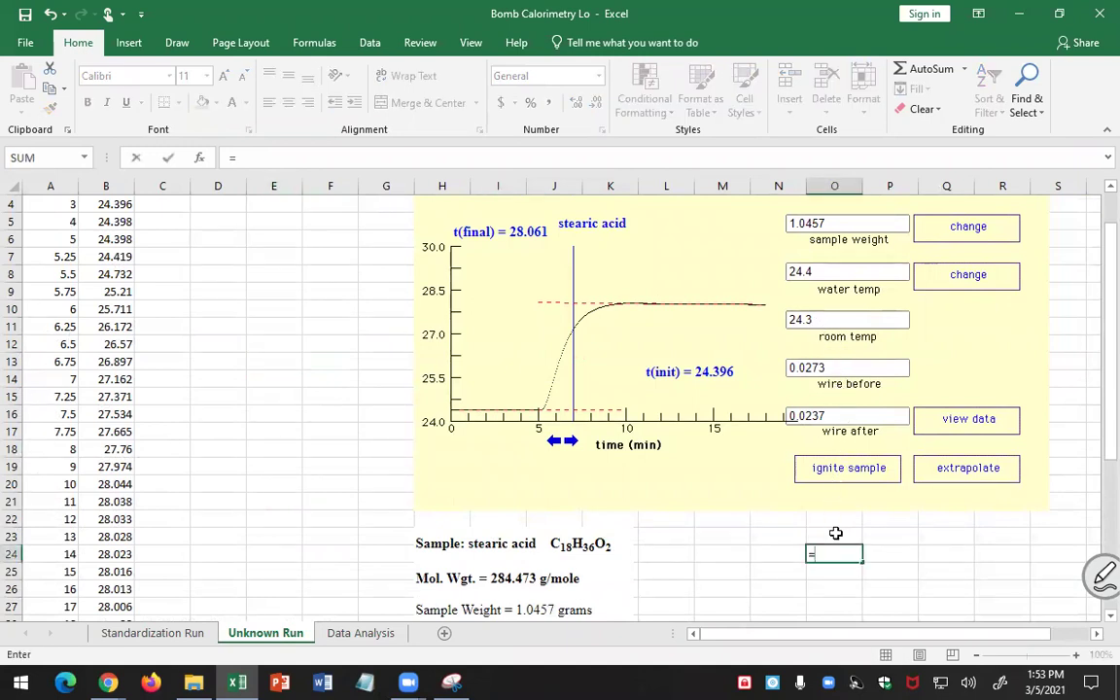
{"action": "type", "text": ".0273-"}
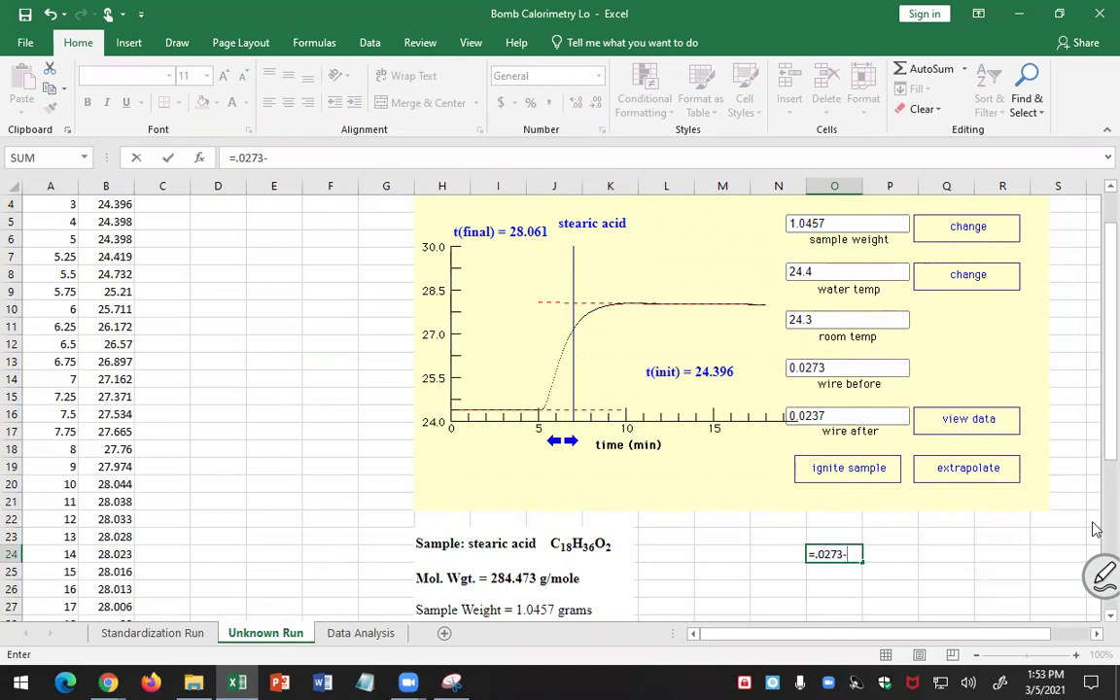
{"action": "type", "text": "0.0237"}
{"action": "key", "text": "Return"}
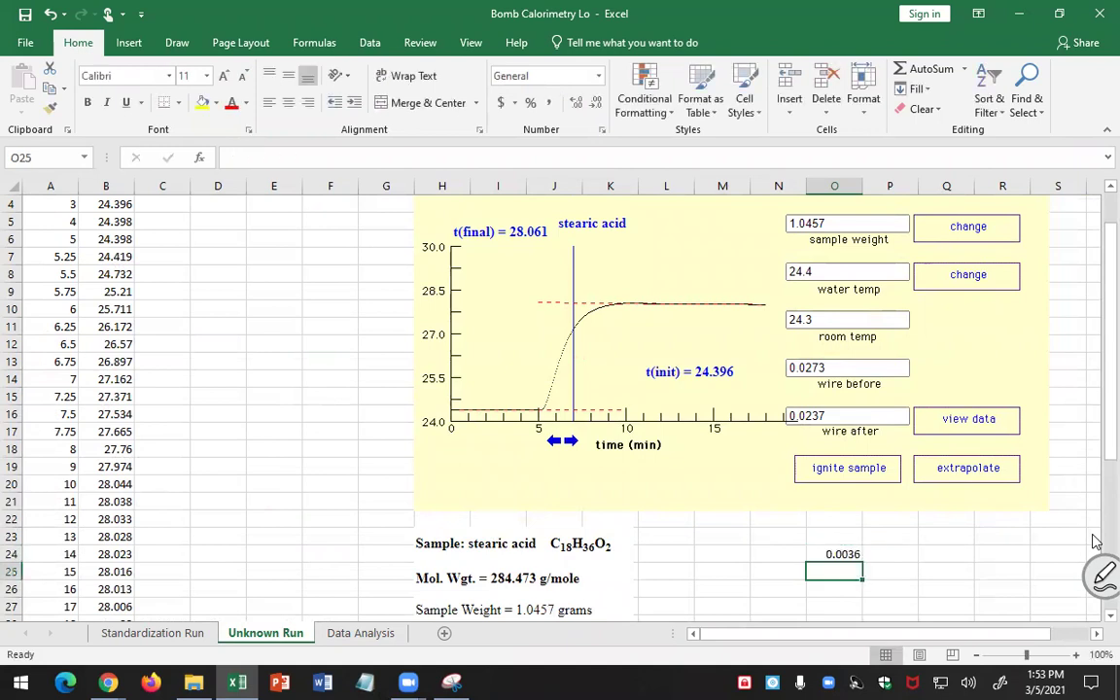
Enter 0.0036 g as the mass of wire burned in B21 on Data Analysis.
{"action": "left_click", "coordinate": [353, 637]}
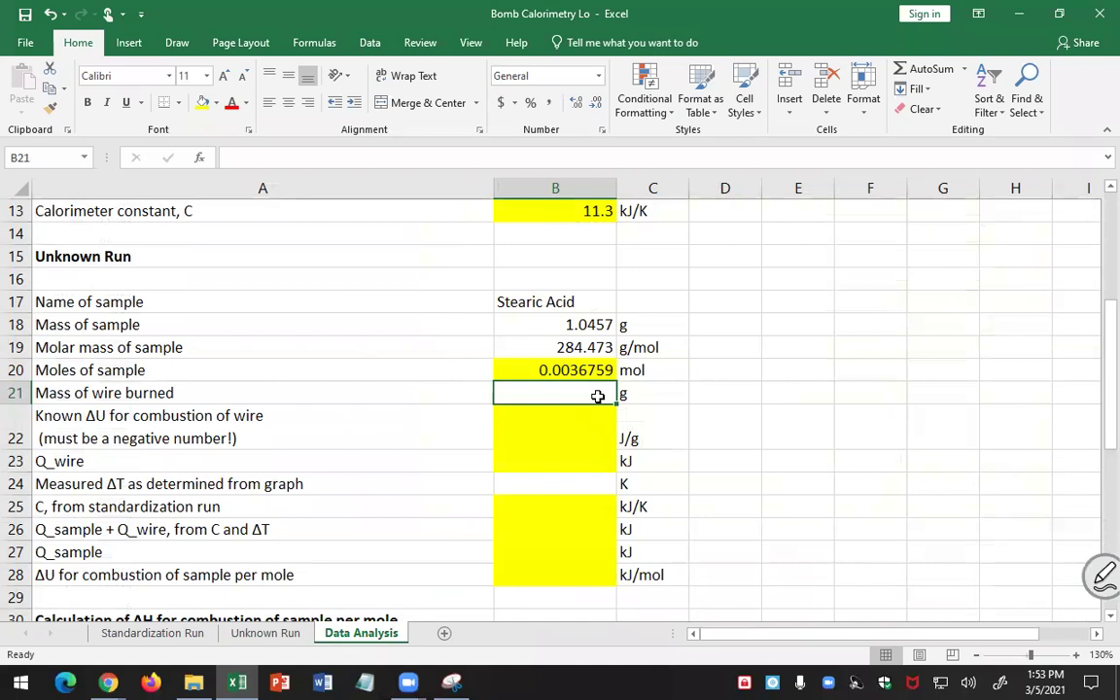
{"action": "type", "text": "0.006"}
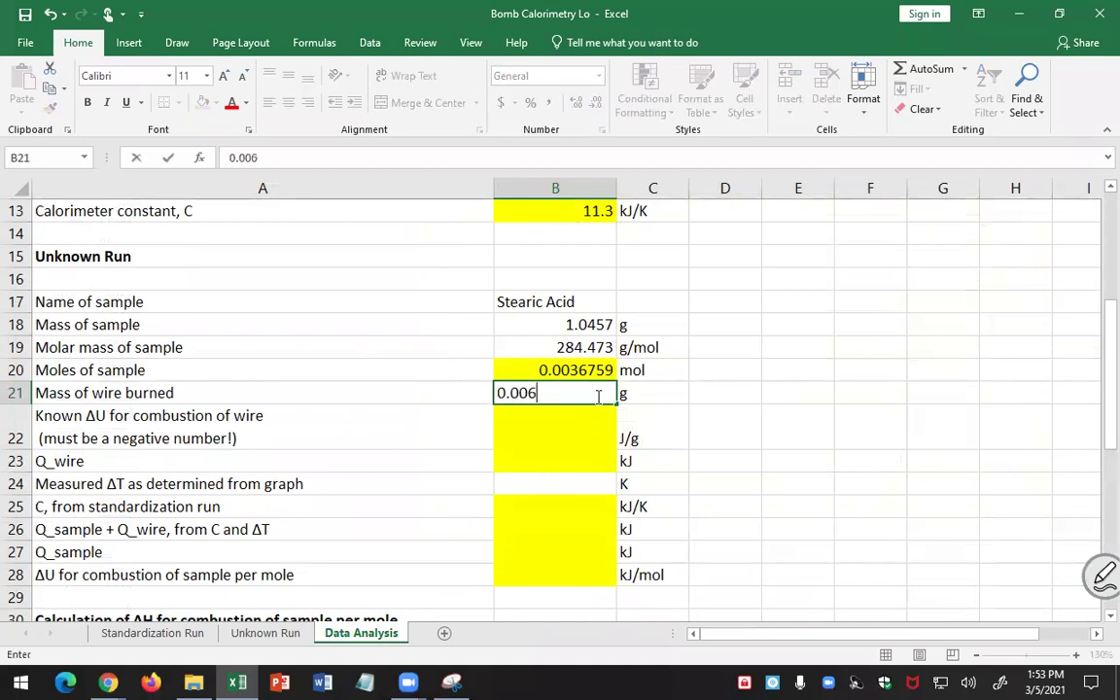
{"action": "key", "text": "BackSpace"}
{"action": "type", "text": "36"}
{"action": "key", "text": "Return"}
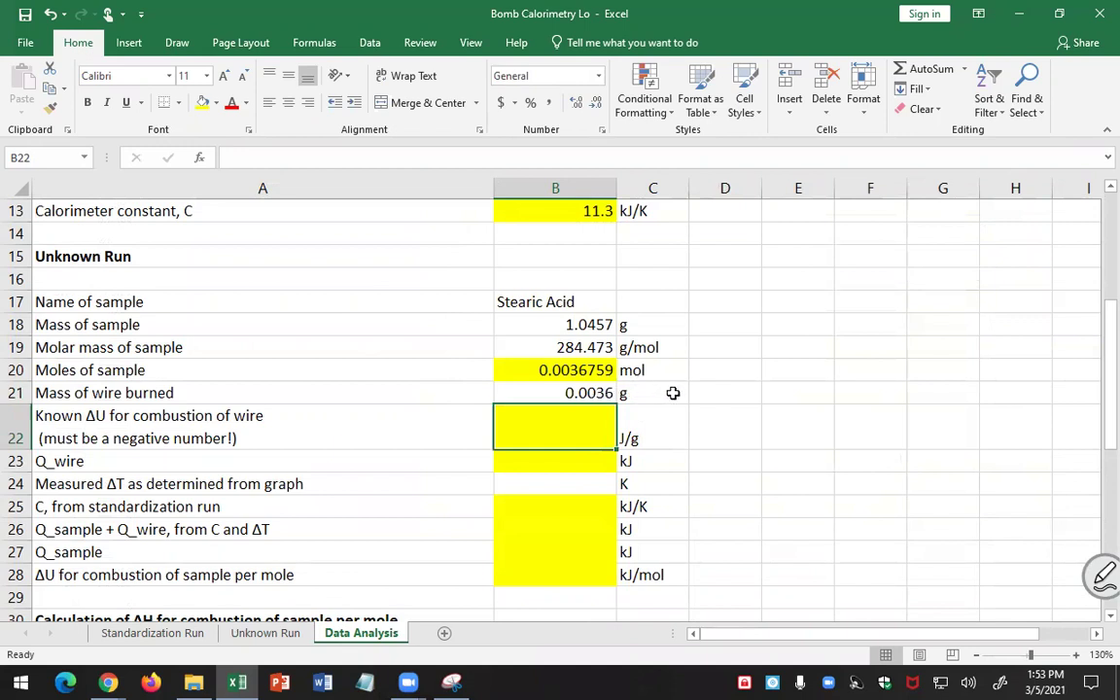
Set B22 to =B10 so the unknown run's wire ΔU shows -5858 J/g.
{"action": "scroll", "coordinate": [673, 393], "scroll_direction": "up", "scroll_amount": 3}
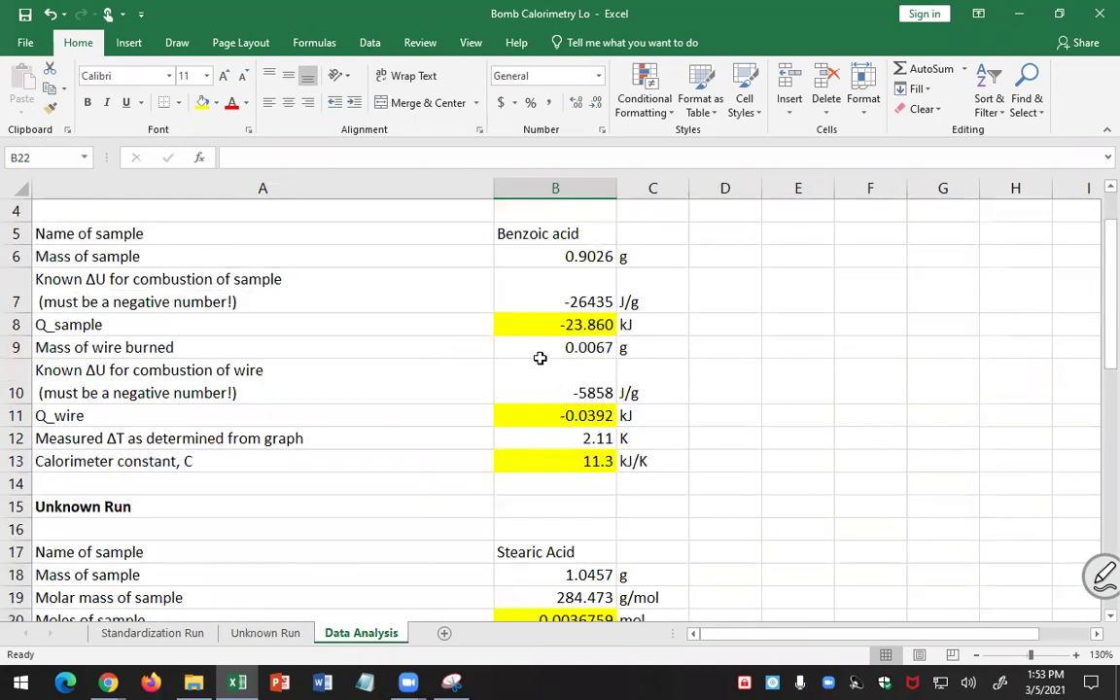
{"action": "left_click", "coordinate": [583, 393]}
{"action": "scroll", "coordinate": [574, 362], "scroll_direction": "down", "scroll_amount": 4}
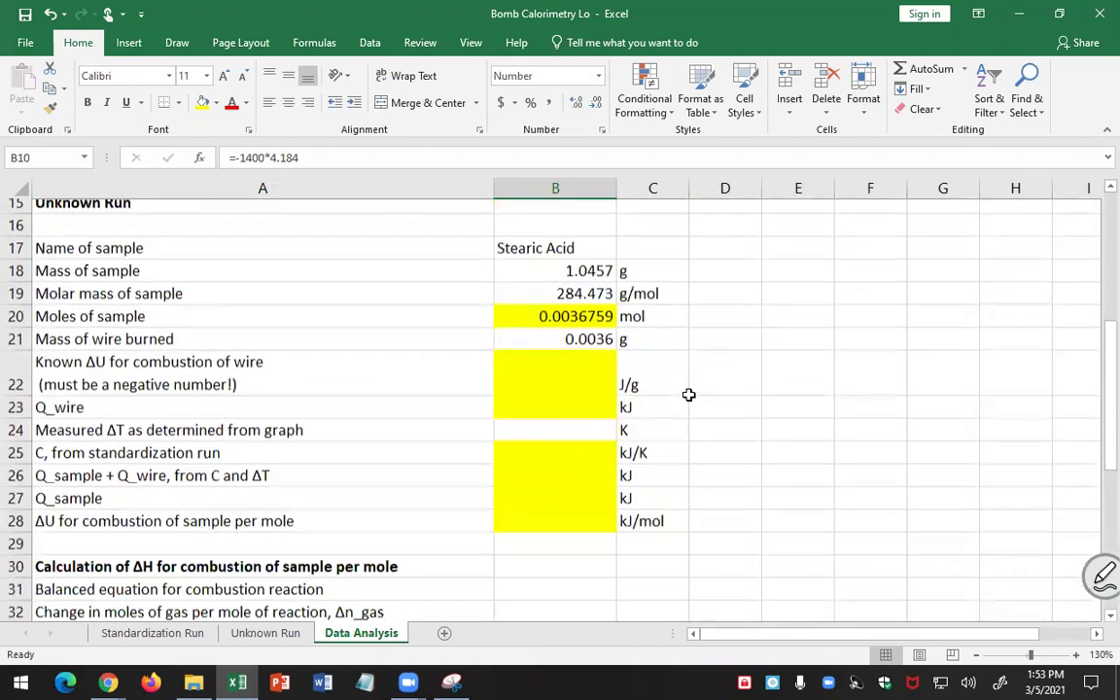
{"action": "left_click", "coordinate": [573, 361]}
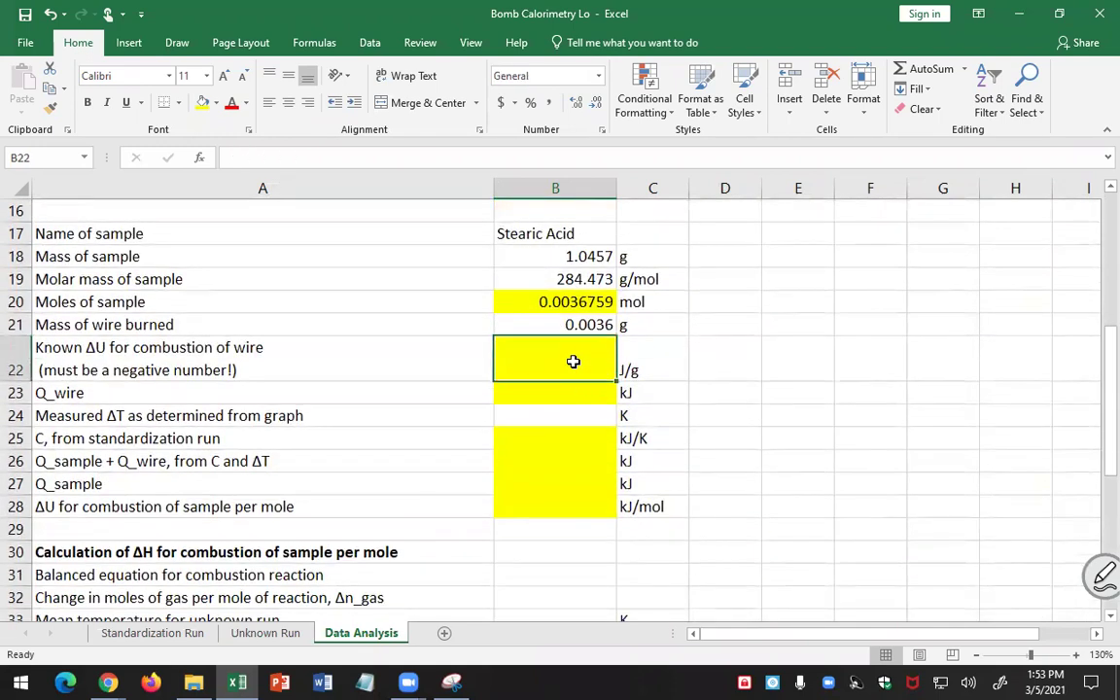
{"action": "type", "text": "="}
{"action": "scroll", "coordinate": [573, 362], "scroll_direction": "up", "scroll_amount": 3}
{"action": "left_click", "coordinate": [572, 318]}
{"action": "key", "text": "Return"}
{"action": "scroll", "coordinate": [570, 334], "scroll_direction": "down", "scroll_amount": 2}
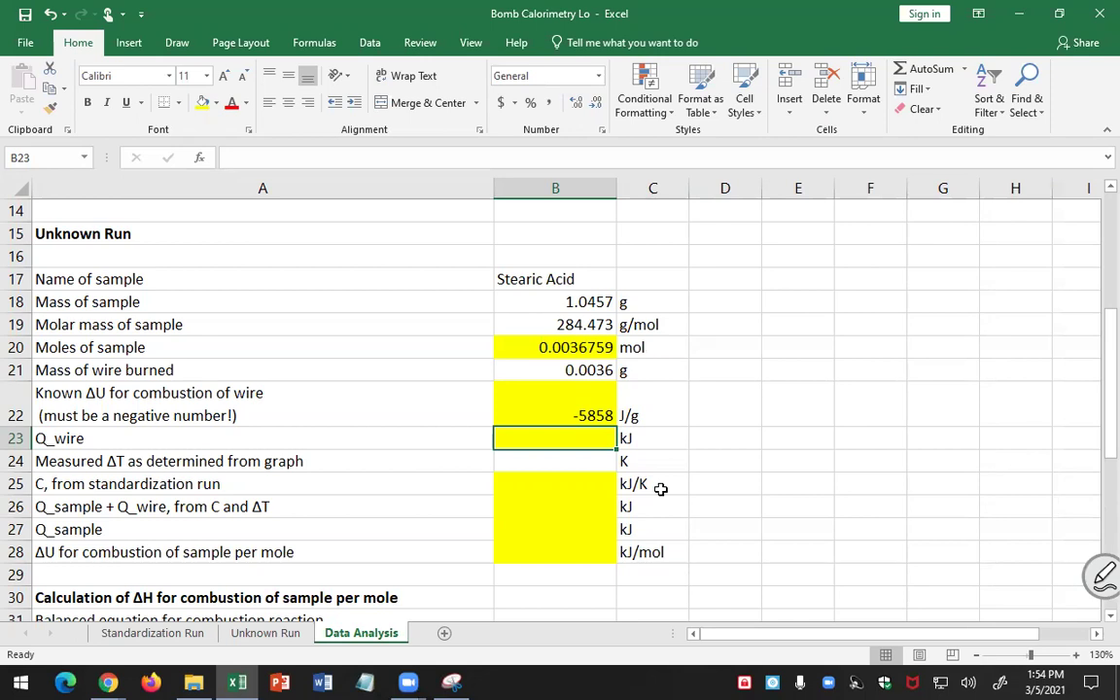
Enter =B21*B22 in B23 for Q_wire and reduce its displayed decimals.
{"action": "type", "text": "="}
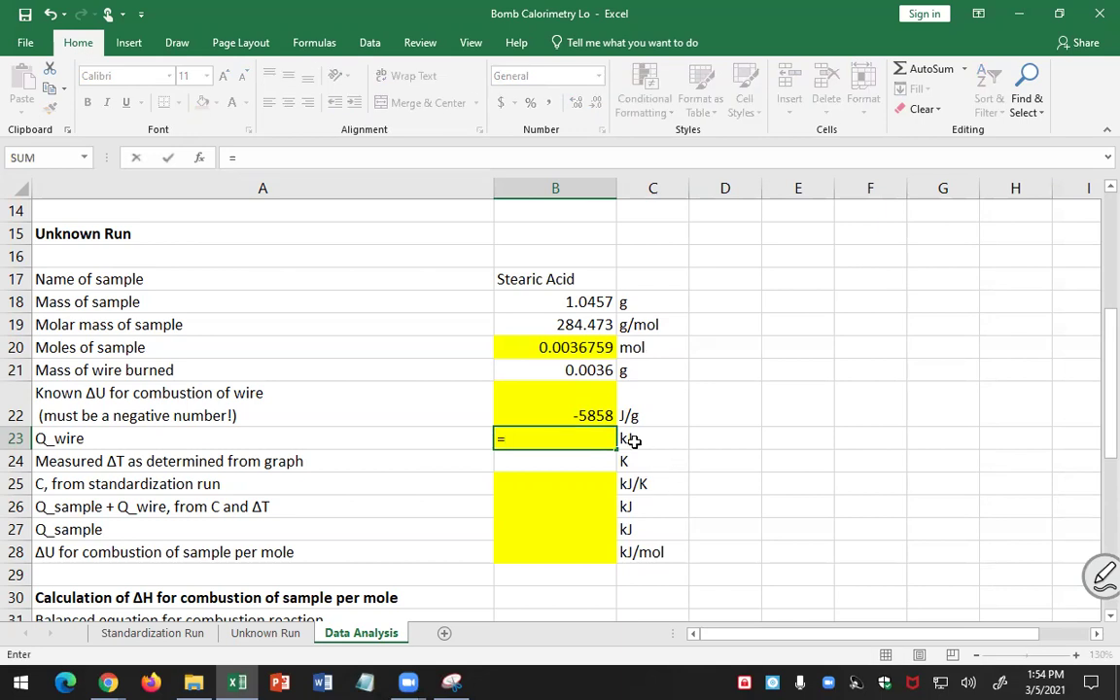
{"action": "left_click", "coordinate": [567, 372]}
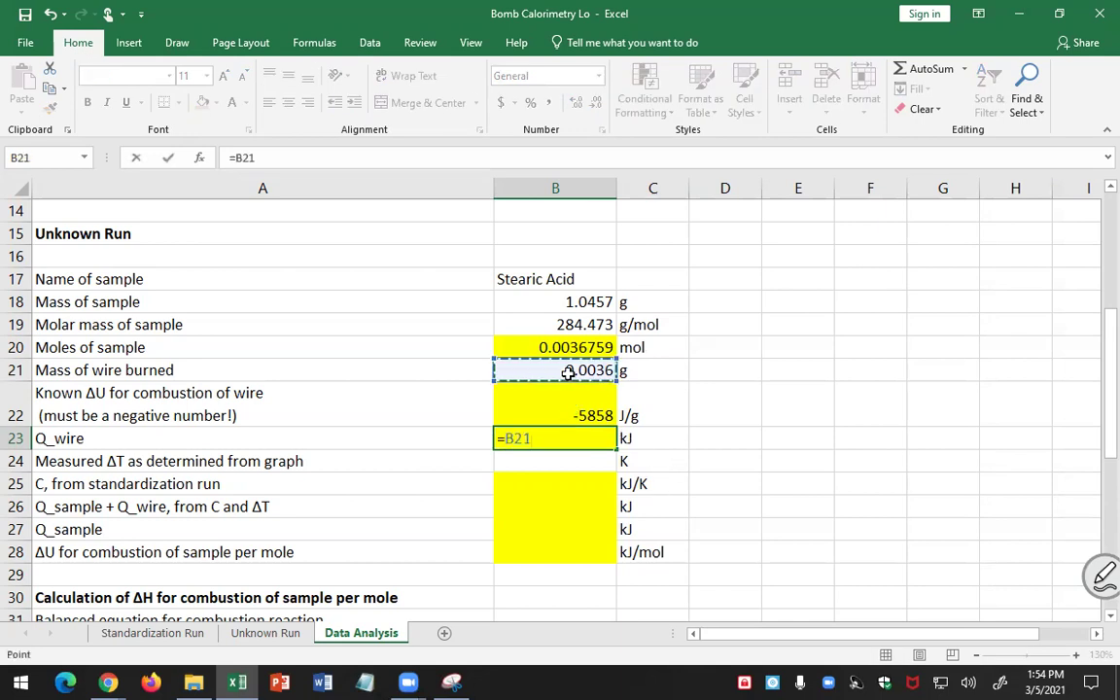
{"action": "type", "text": "*"}
{"action": "left_click", "coordinate": [578, 415]}
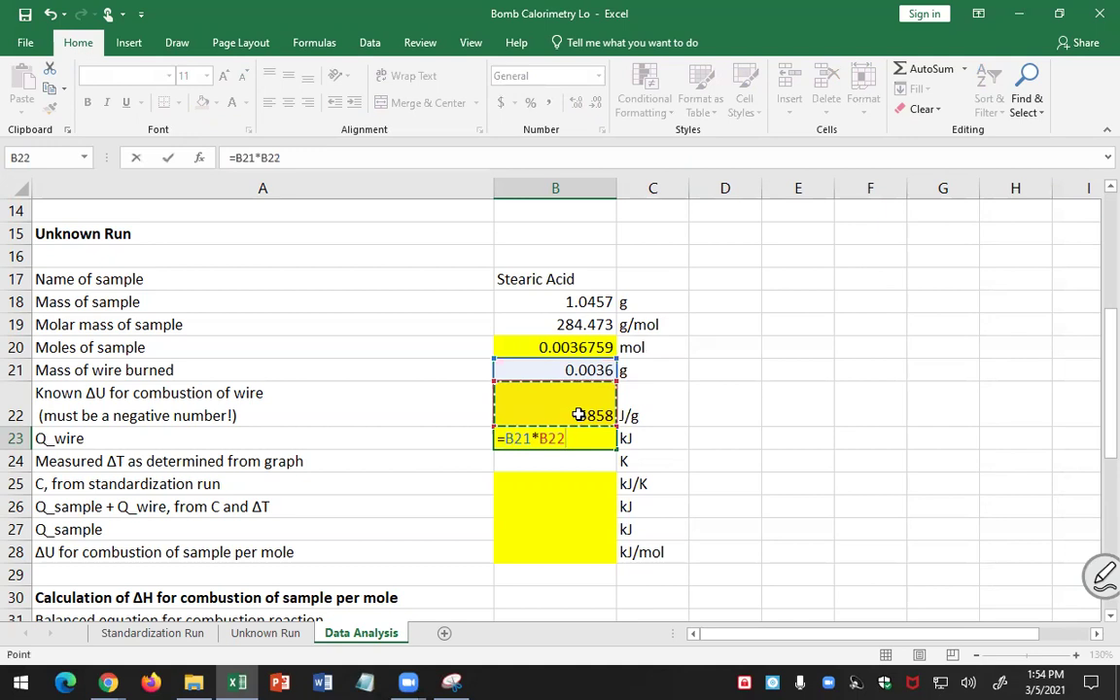
{"action": "key", "text": "Return"}
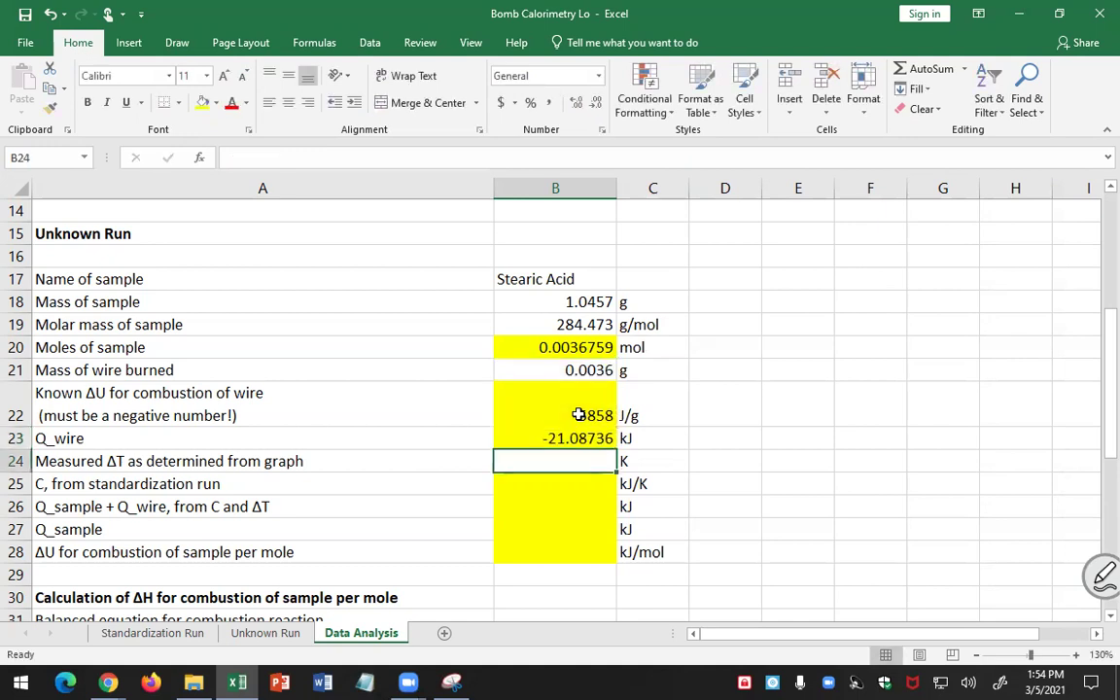
{"action": "left_click", "coordinate": [581, 436]}
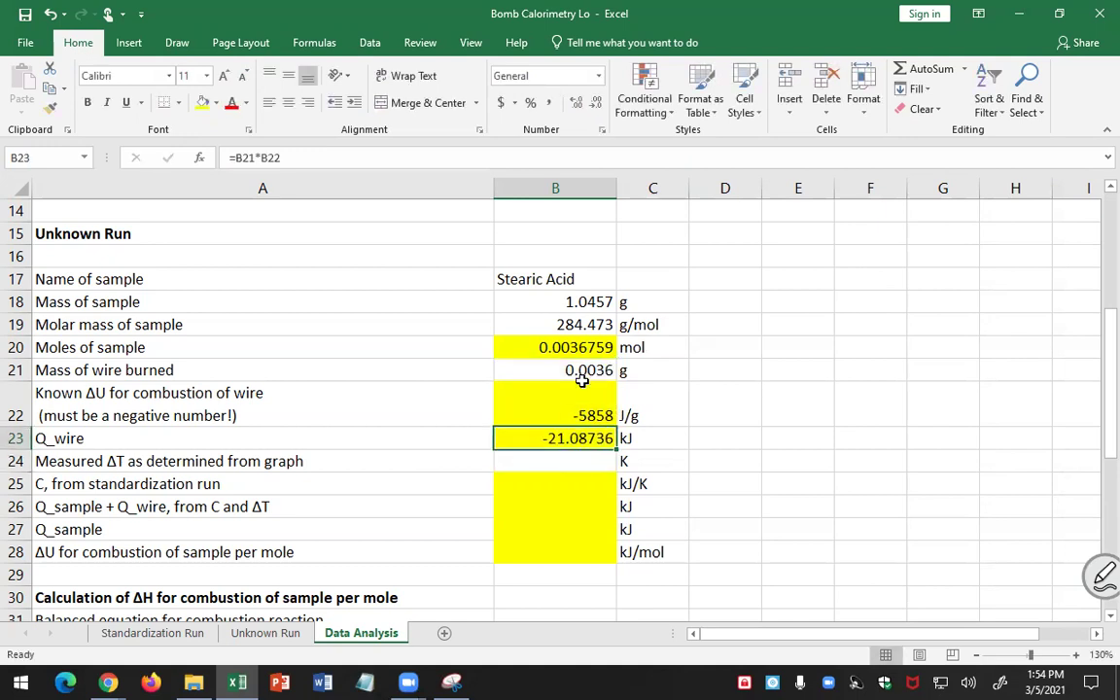
{"action": "left_click", "coordinate": [596, 103]}
{"action": "left_click", "coordinate": [595, 103]}
{"action": "left_click", "coordinate": [596, 103]}
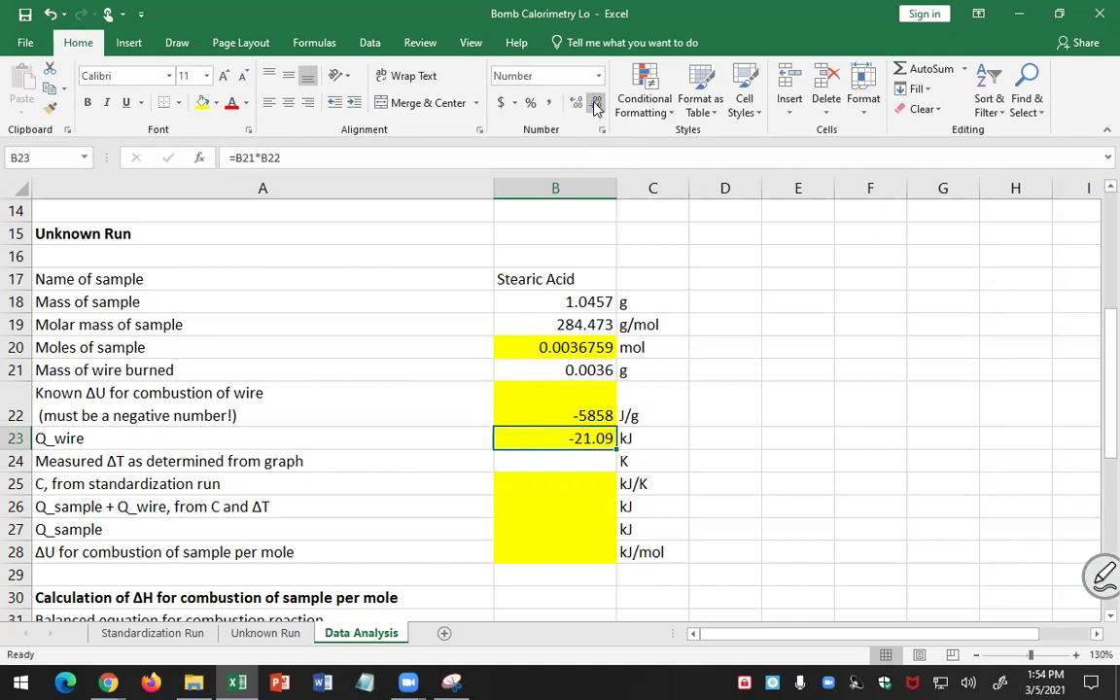
Edit B23 to =B21*B22/1000 so Q_wire displays as -0.021 kJ.
{"action": "key", "text": "F2"}
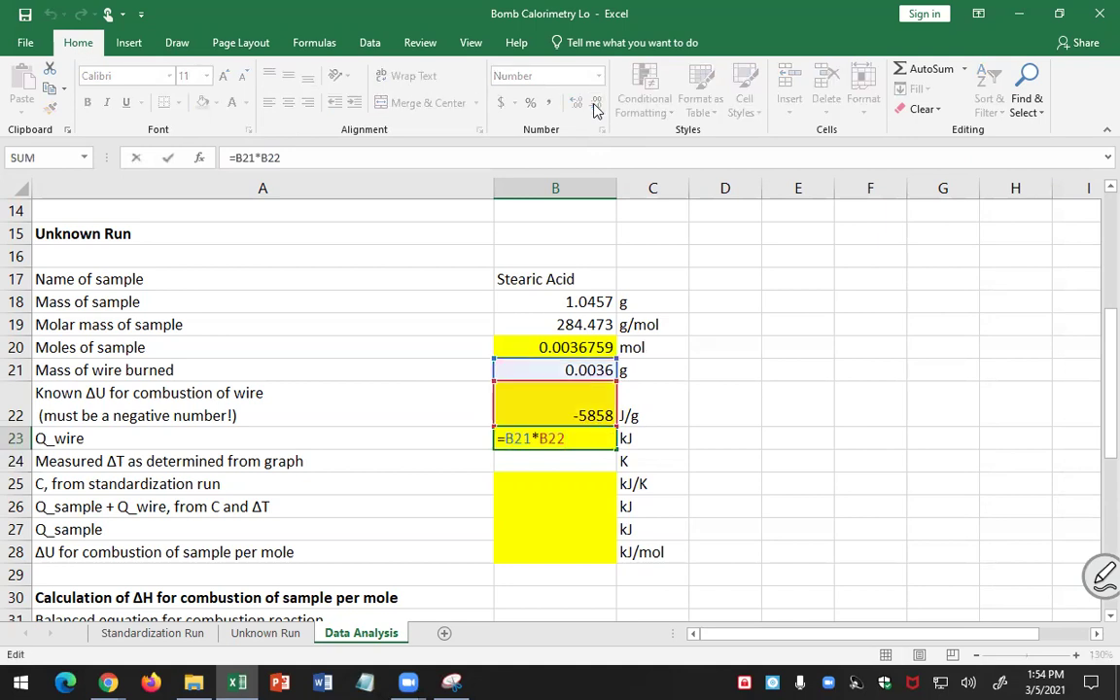
{"action": "type", "text": "/100"}
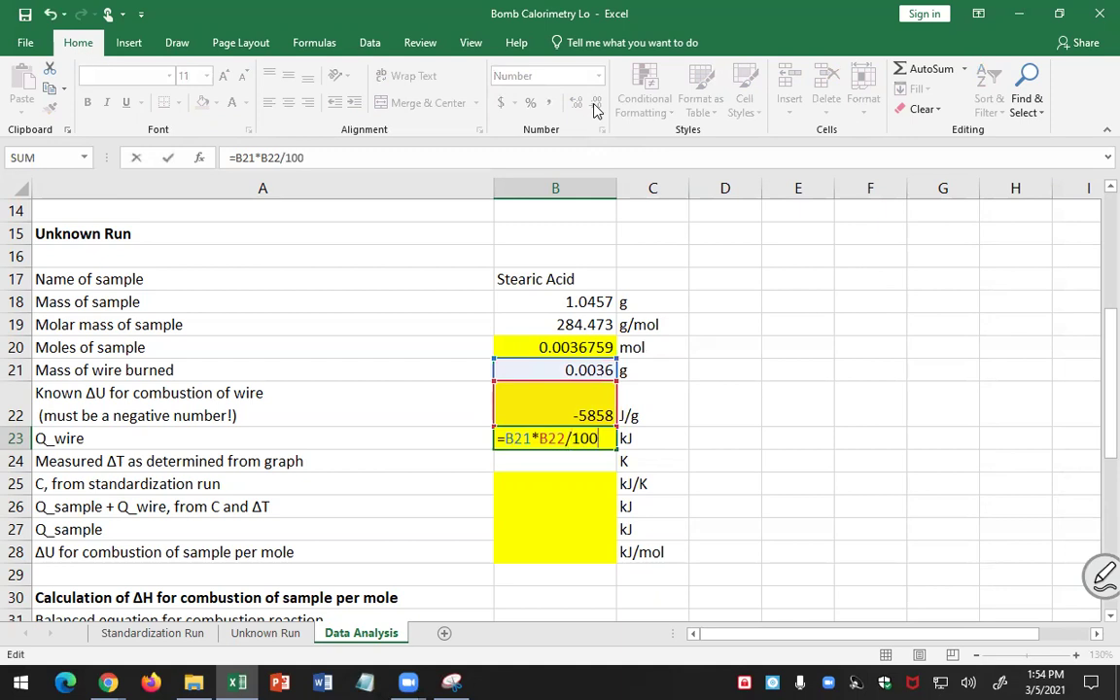
{"action": "type", "text": "0"}
{"action": "key", "text": "Return"}
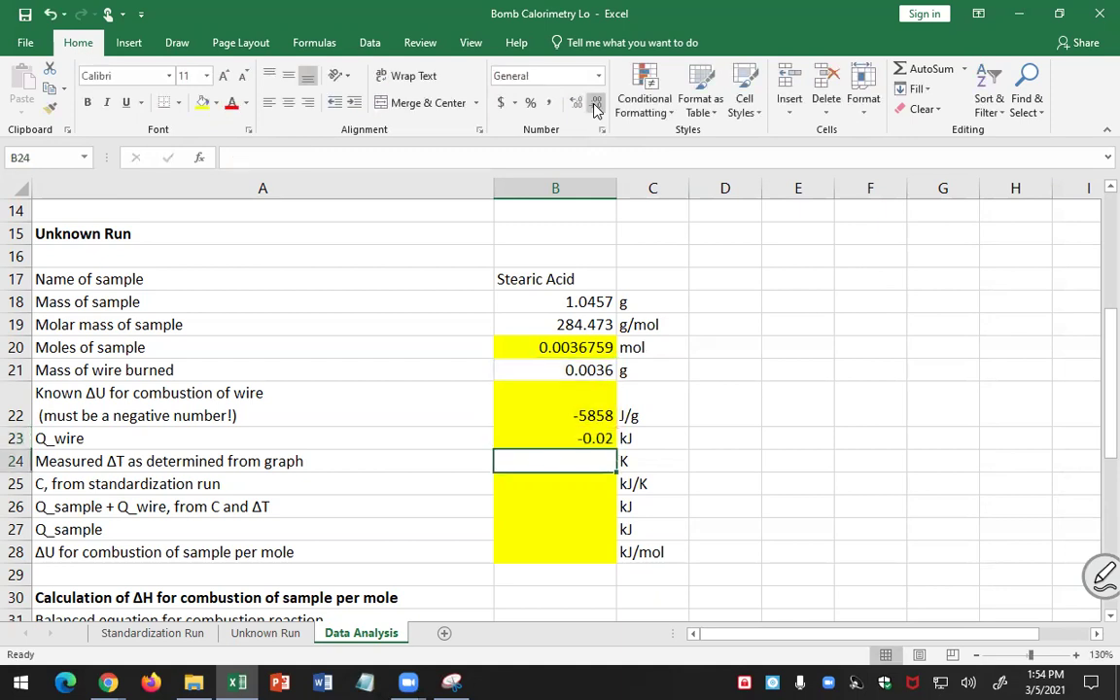
{"action": "left_click", "coordinate": [577, 437]}
{"action": "left_click", "coordinate": [575, 107]}
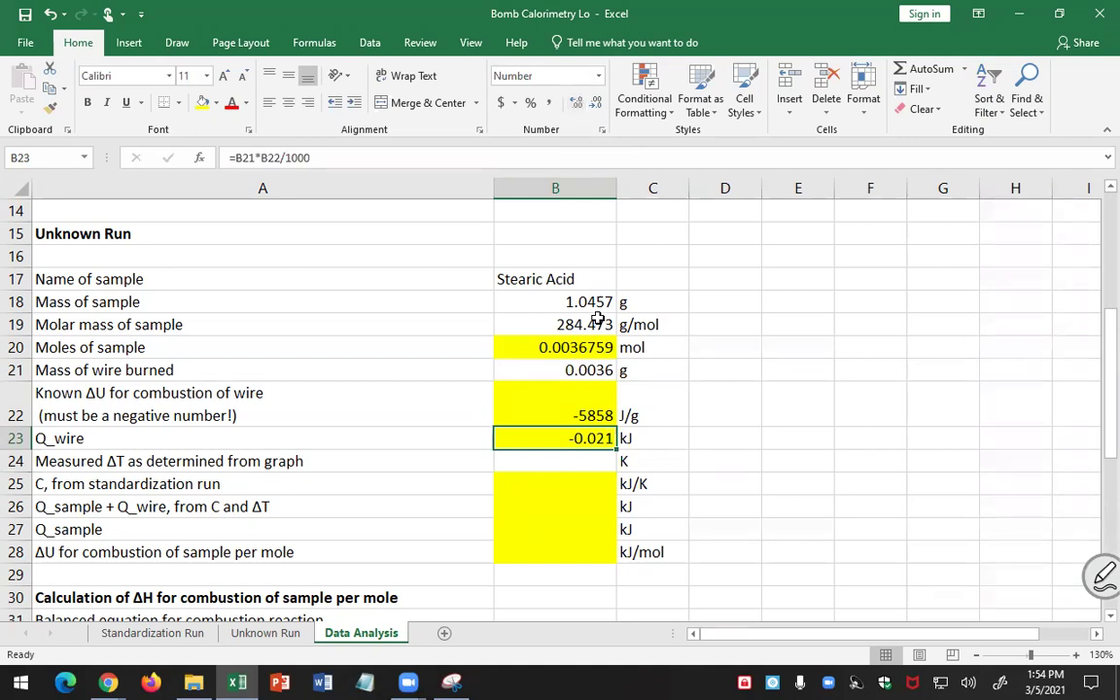
View the Unknown Run sheet's wire masses and temperatures, t(final) 28.061 °C and t(init) 24.396 °C.
{"action": "left_click", "coordinate": [581, 370]}
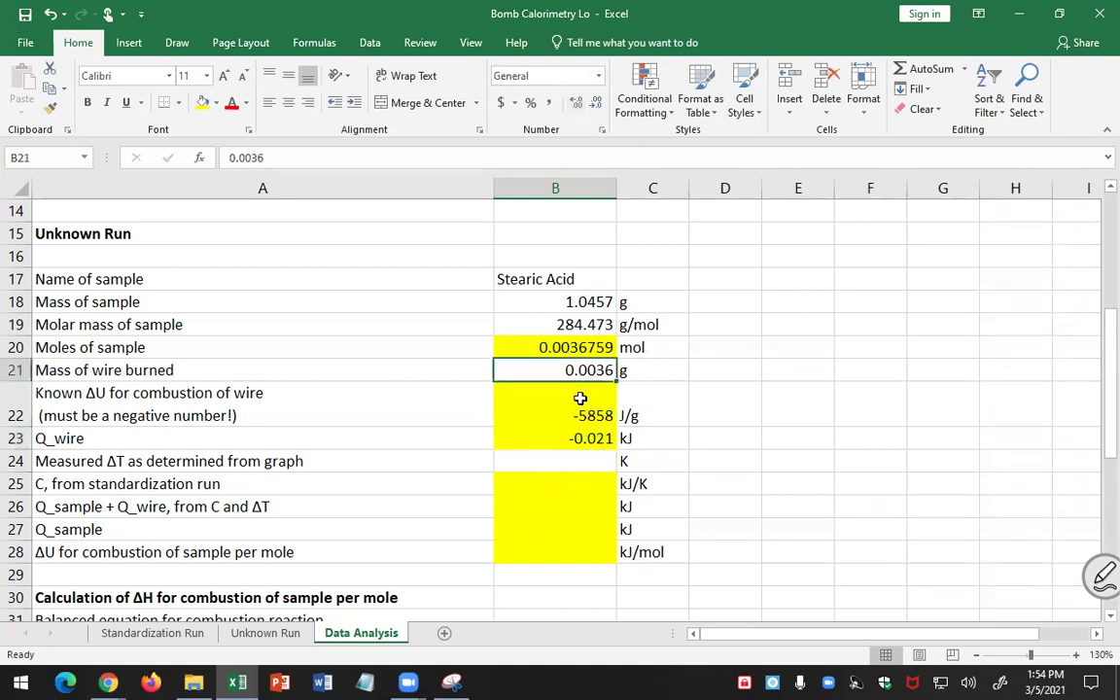
{"action": "left_click", "coordinate": [267, 633]}
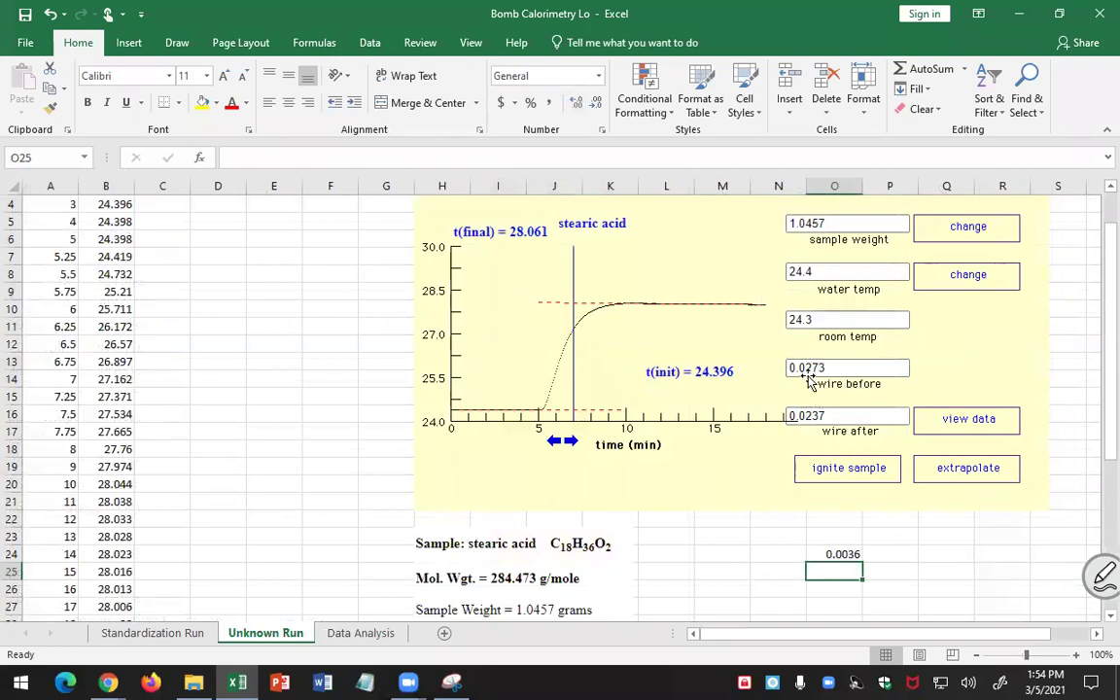
{"action": "scroll", "coordinate": [778, 365], "scroll_direction": "down", "scroll_amount": 1}
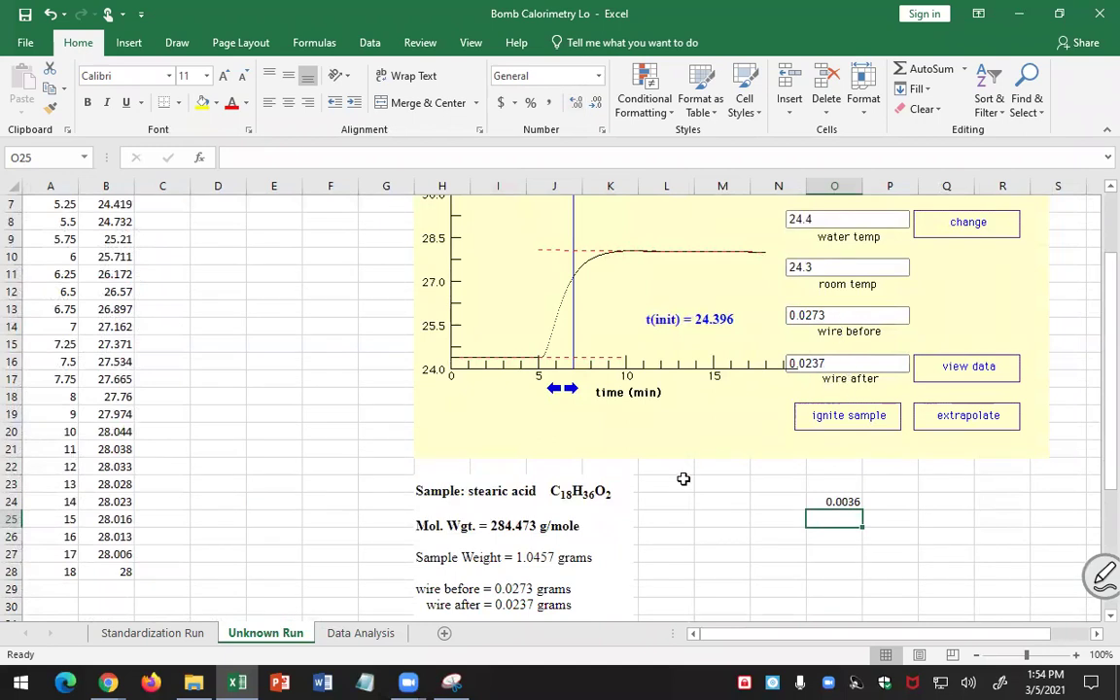
{"action": "scroll", "coordinate": [679, 475], "scroll_direction": "down", "scroll_amount": 2}
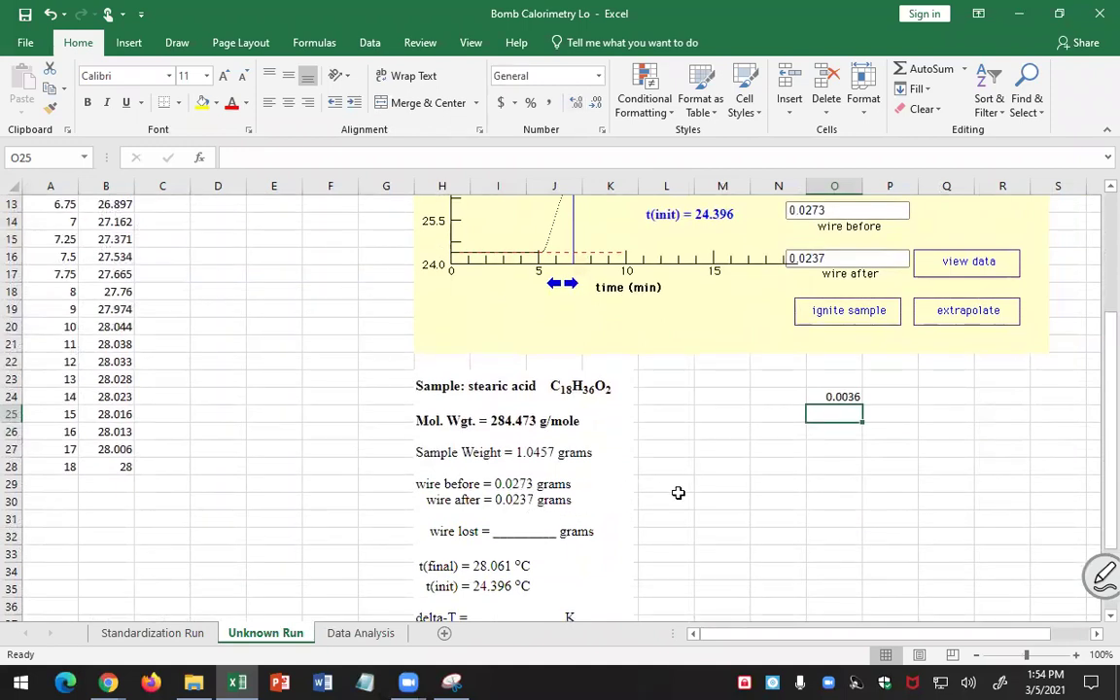
{"action": "scroll", "coordinate": [679, 493], "scroll_direction": "up", "scroll_amount": 2}
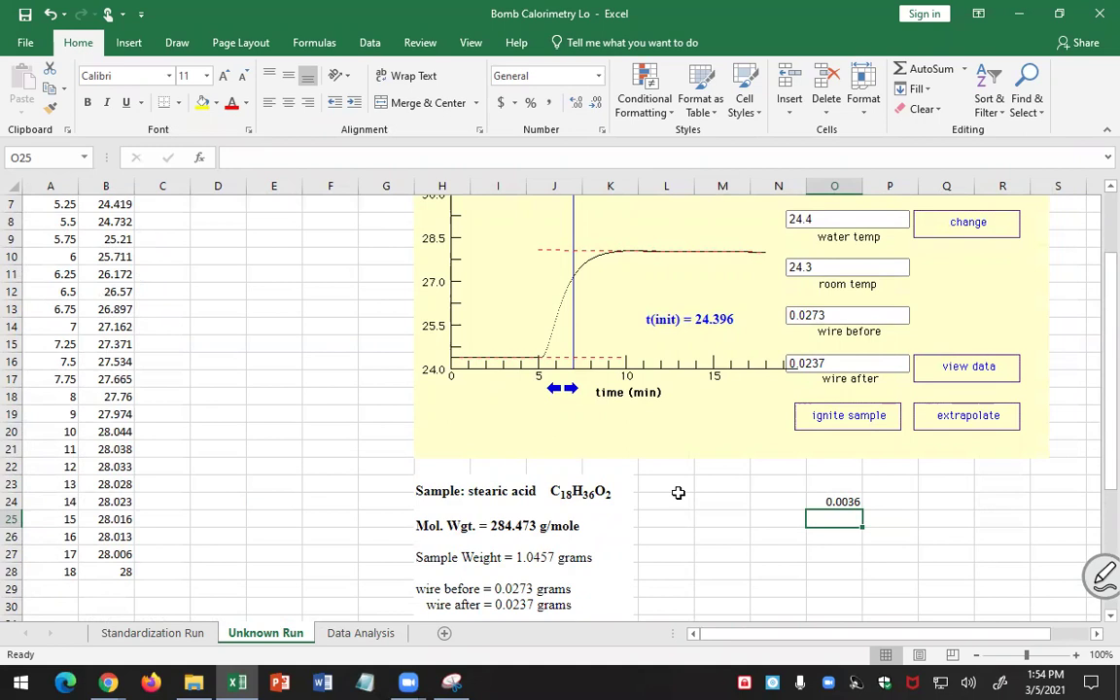
Compare the unknown run's wire ΔU in B22 with the standardization formulas in B9 and B10.
{"action": "left_click", "coordinate": [383, 634]}
{"action": "left_click", "coordinate": [565, 416]}
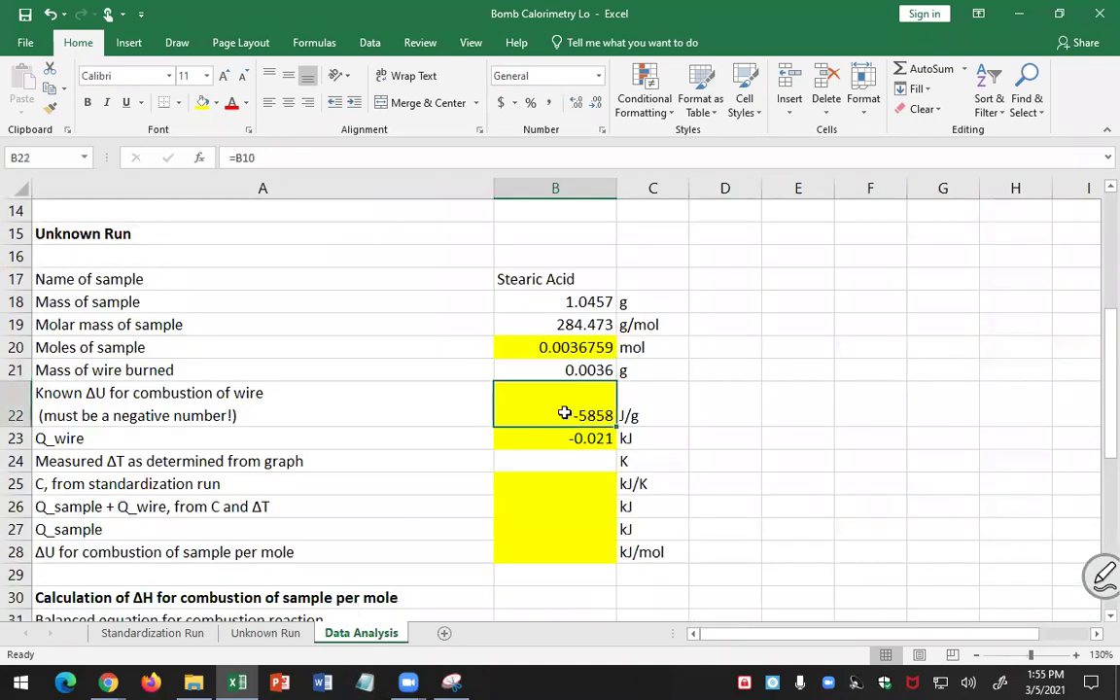
{"action": "scroll", "coordinate": [749, 338], "scroll_direction": "up", "scroll_amount": 4}
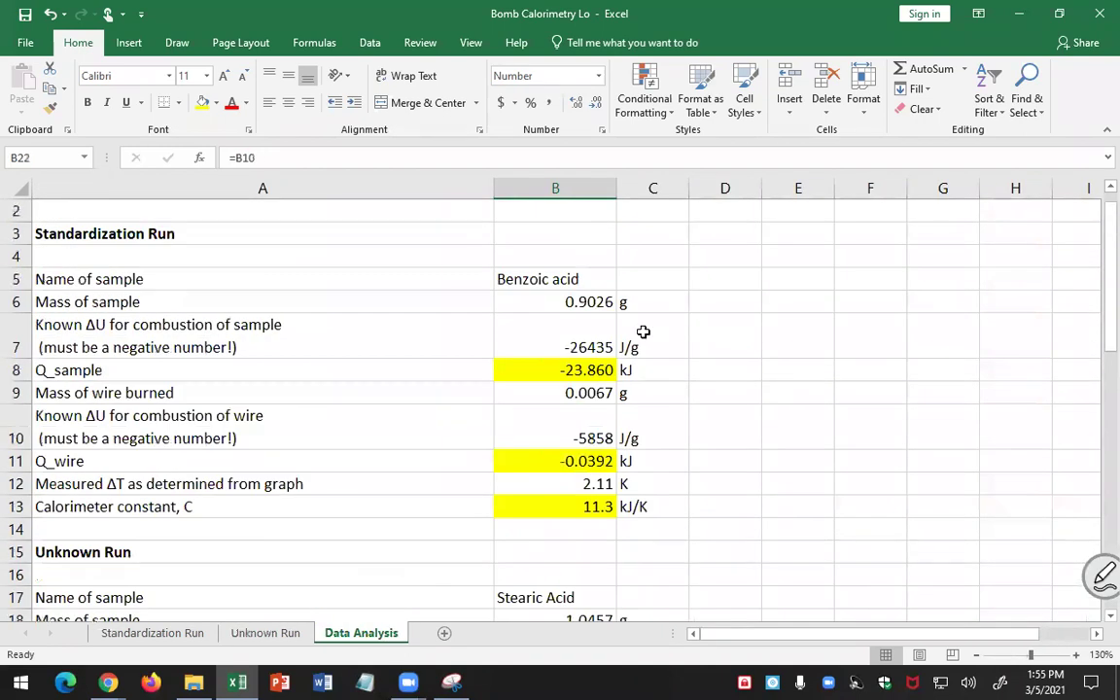
{"action": "left_click", "coordinate": [565, 394]}
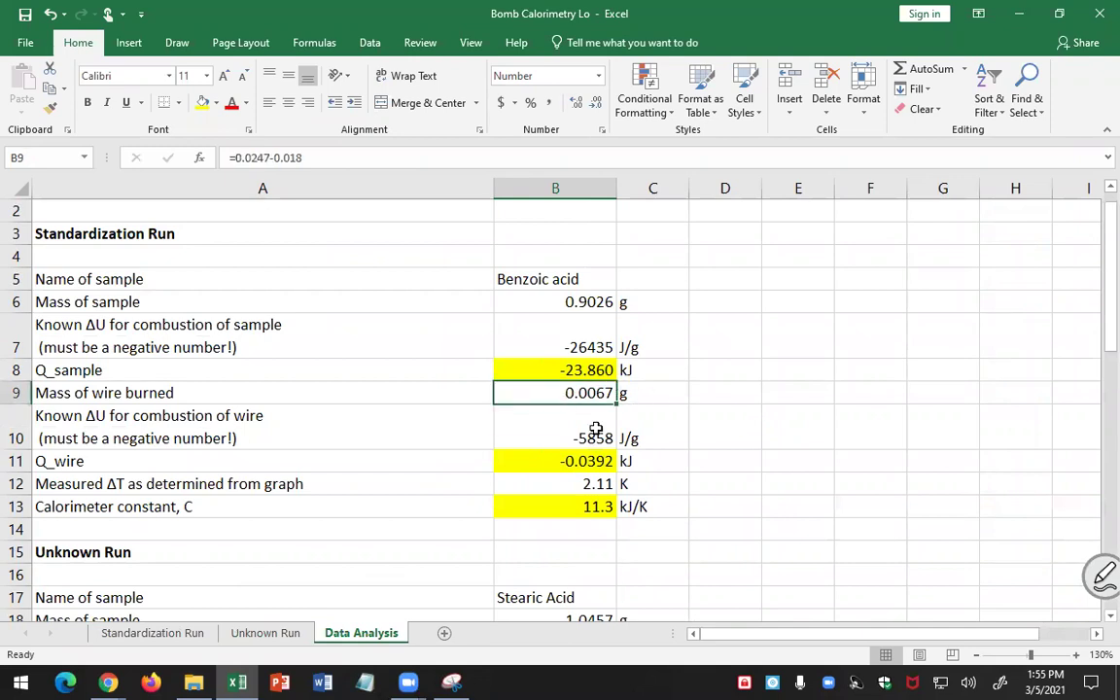
{"action": "left_click", "coordinate": [596, 429]}
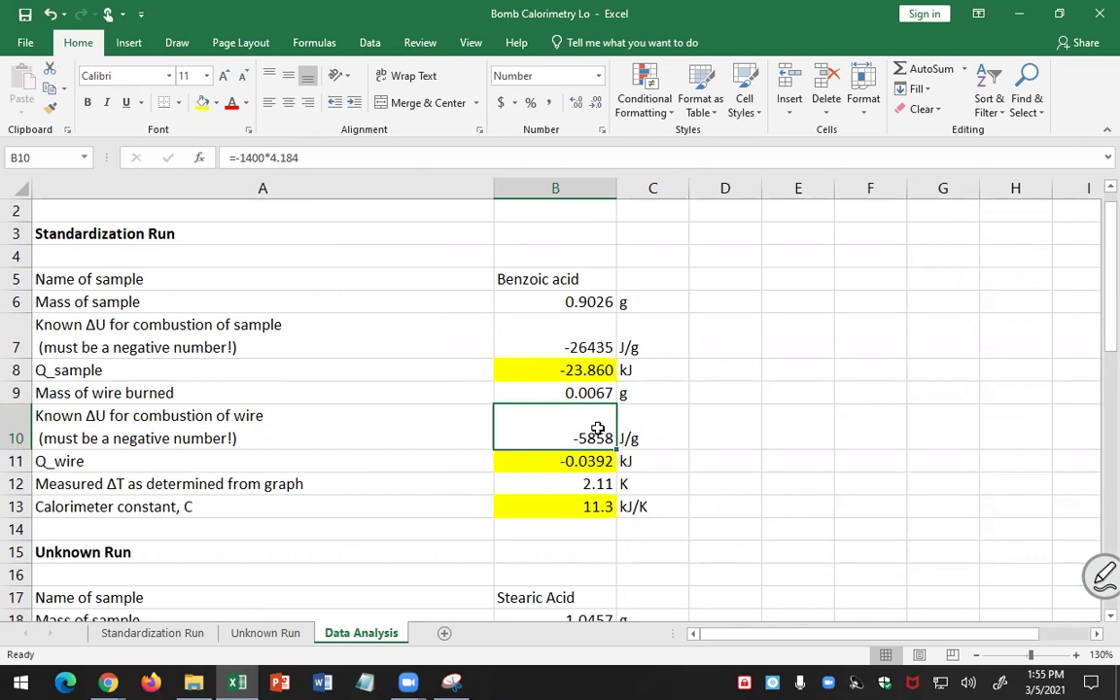
{"action": "scroll", "coordinate": [597, 428], "scroll_direction": "down", "scroll_amount": 4}
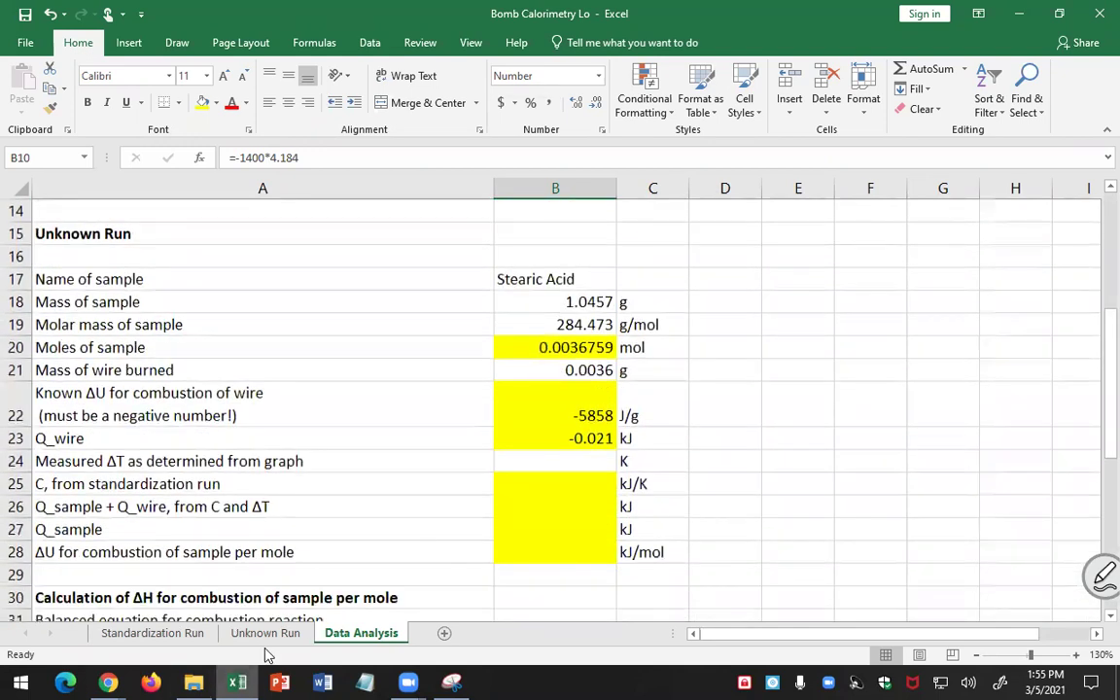
Scroll through the Unknown Run graph and wire data, cross-checking the bomb calorimetry PDF handout.
{"action": "left_click", "coordinate": [269, 636]}
{"action": "scroll", "coordinate": [647, 518], "scroll_direction": "up", "scroll_amount": 2}
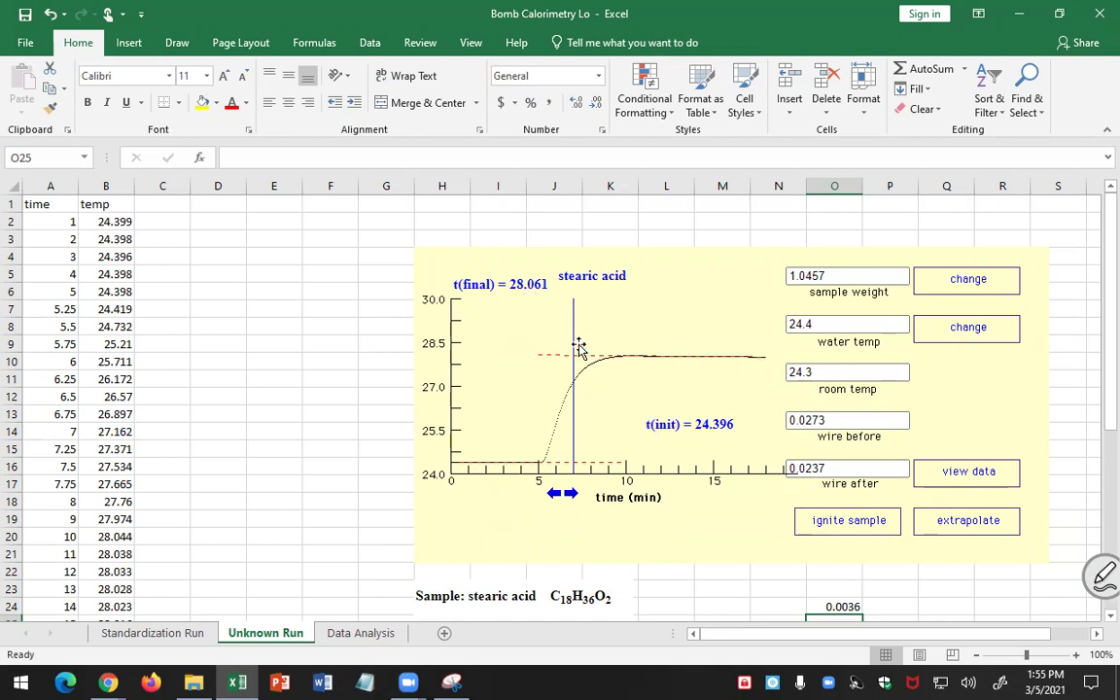
{"action": "scroll", "coordinate": [578, 347], "scroll_direction": "down", "scroll_amount": 2}
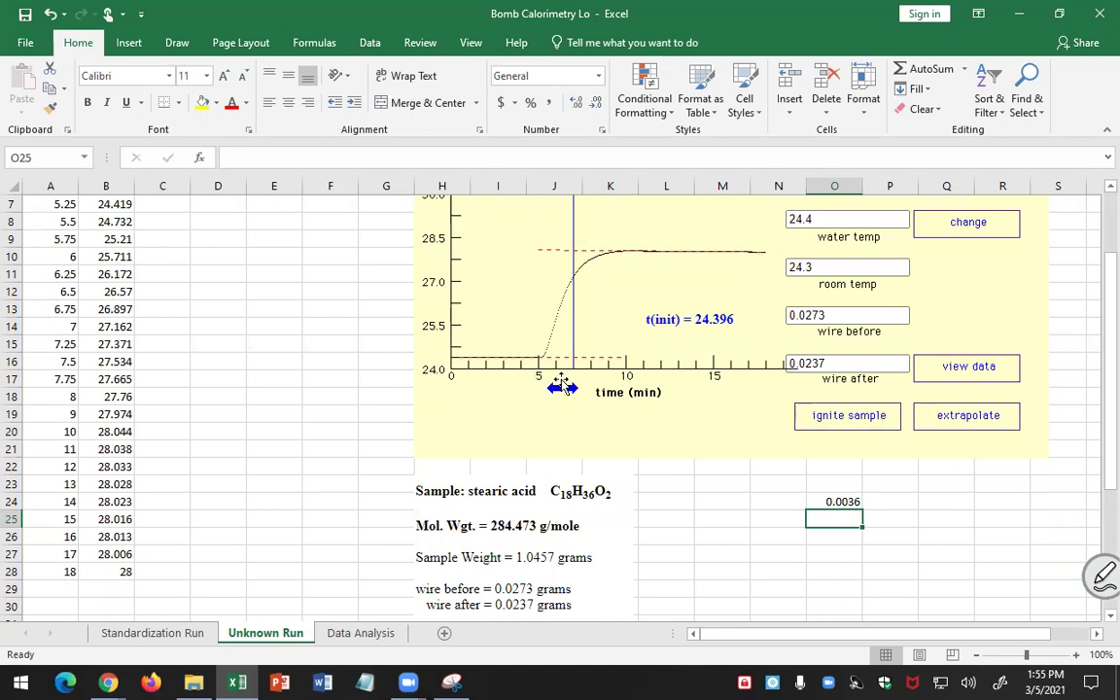
{"action": "scroll", "coordinate": [561, 382], "scroll_direction": "down", "scroll_amount": 1}
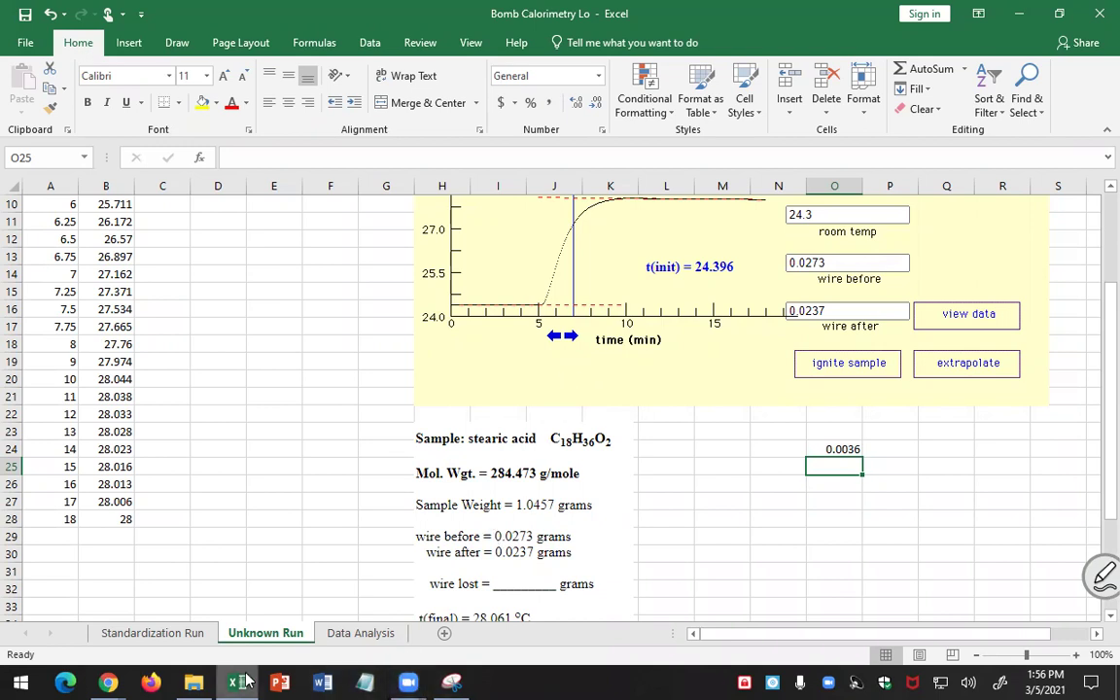
{"action": "key", "text": "alt+Tab"}
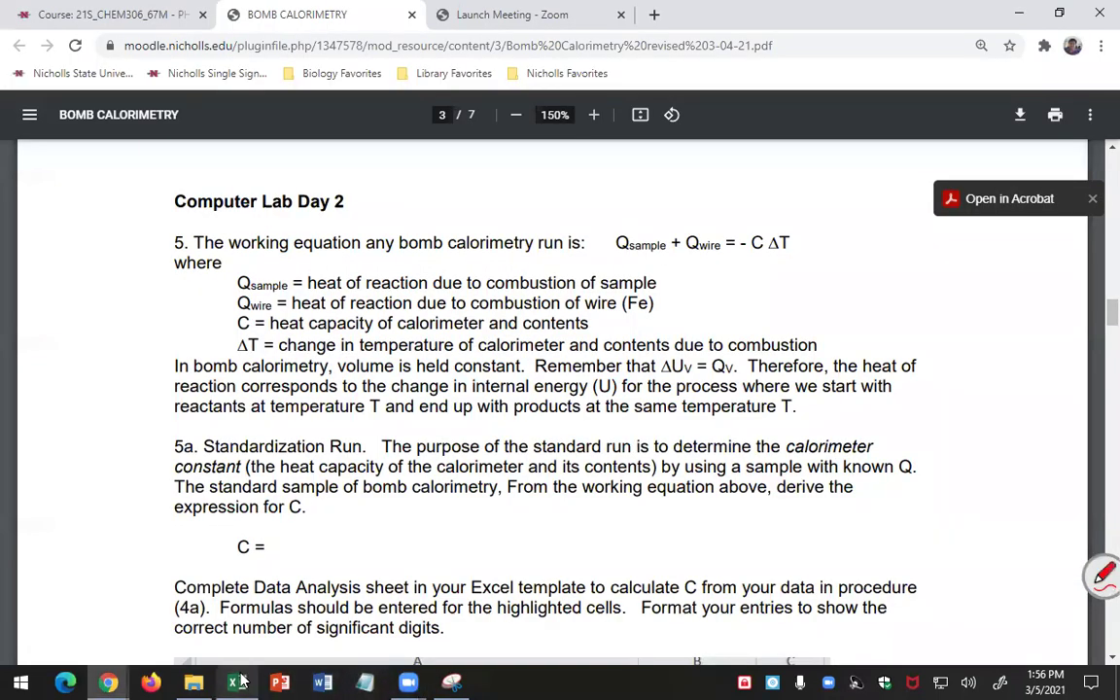
{"action": "key", "text": "alt+Tab"}
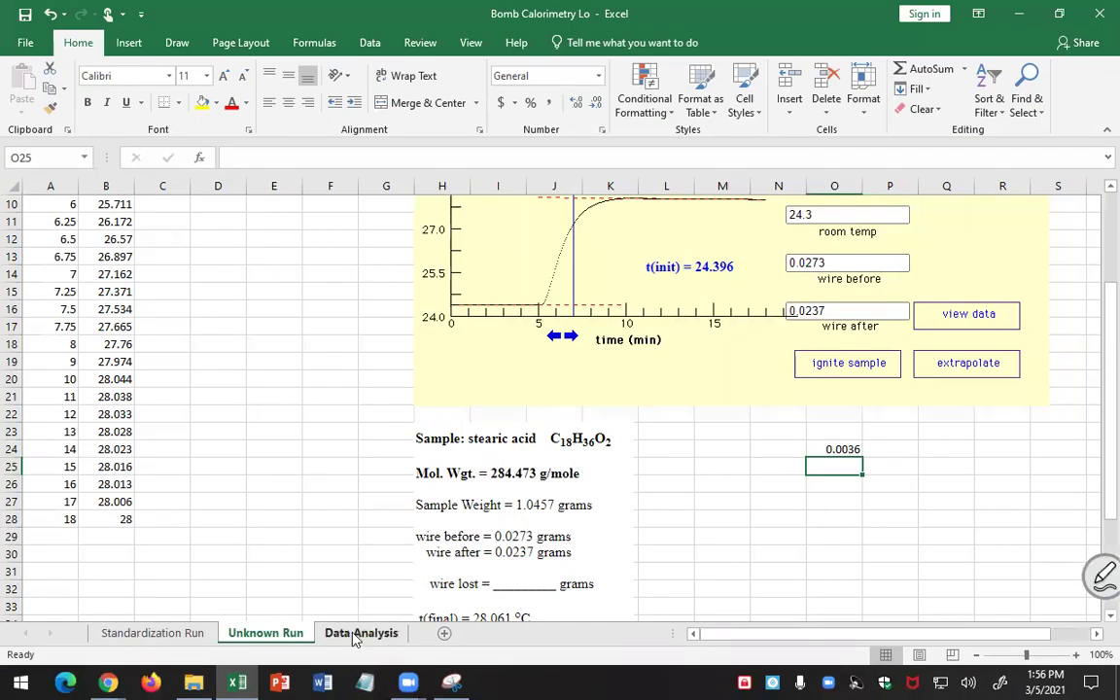
Verify the wire mass, wire ΔU and Q_wire (-0.021 kJ) cells, then select B24 for ΔT.
{"action": "left_click", "coordinate": [357, 633]}
{"action": "left_click", "coordinate": [569, 413]}
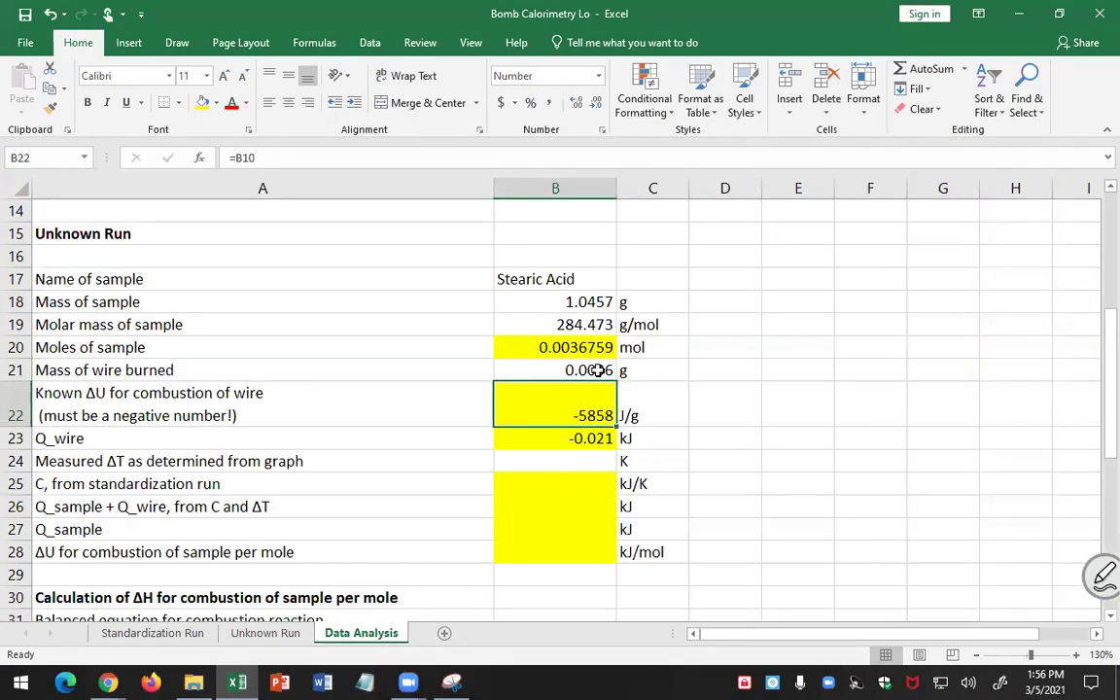
{"action": "left_click", "coordinate": [600, 370]}
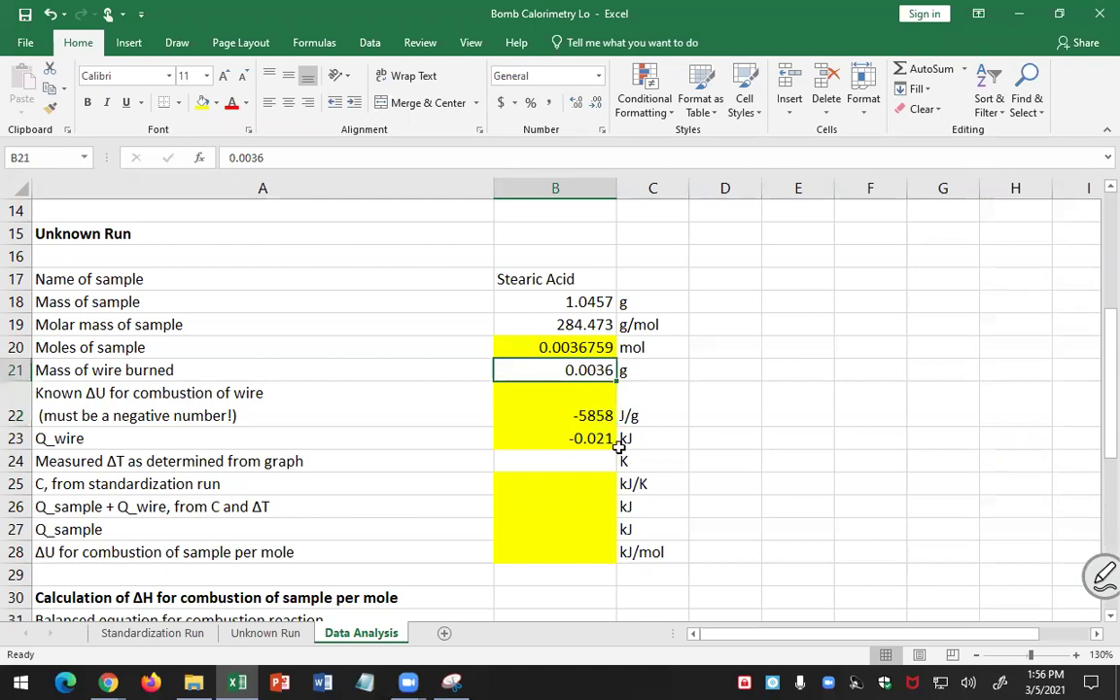
{"action": "left_click", "coordinate": [250, 442]}
{"action": "left_click", "coordinate": [542, 438]}
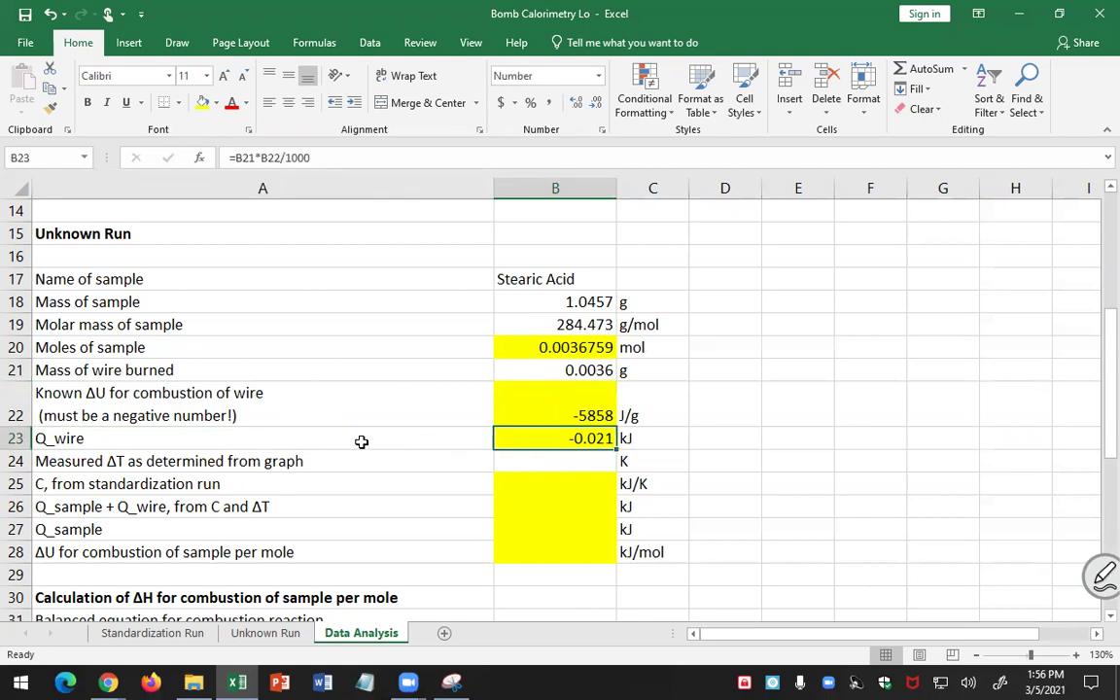
{"action": "left_click", "coordinate": [510, 463]}
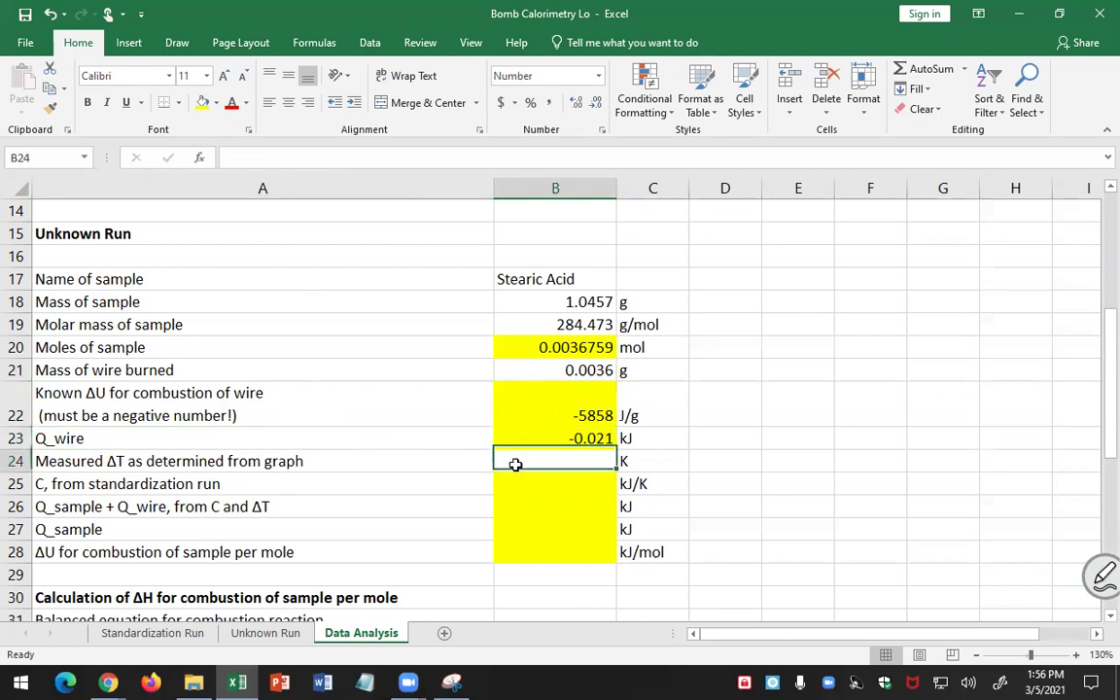
On the Unknown Run sheet, enter =28.061-24.396 in O26 to get the 3.665 temperature rise.
{"action": "left_click", "coordinate": [268, 636]}
{"action": "scroll", "coordinate": [622, 340], "scroll_direction": "up", "scroll_amount": 1}
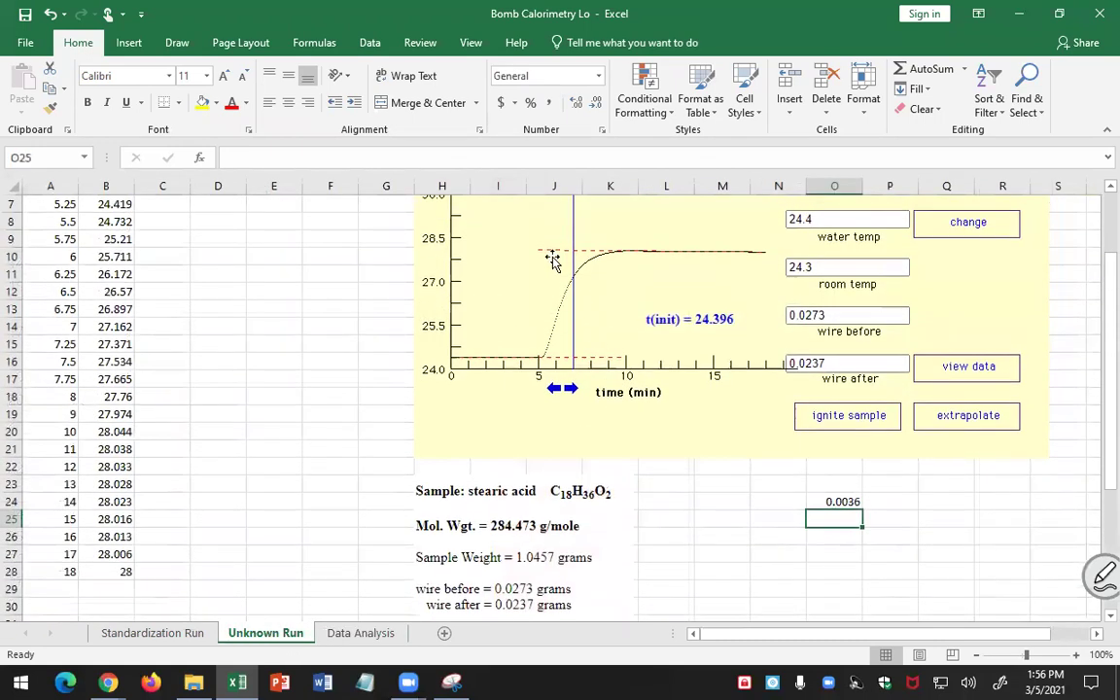
{"action": "scroll", "coordinate": [594, 282], "scroll_direction": "up", "scroll_amount": 2}
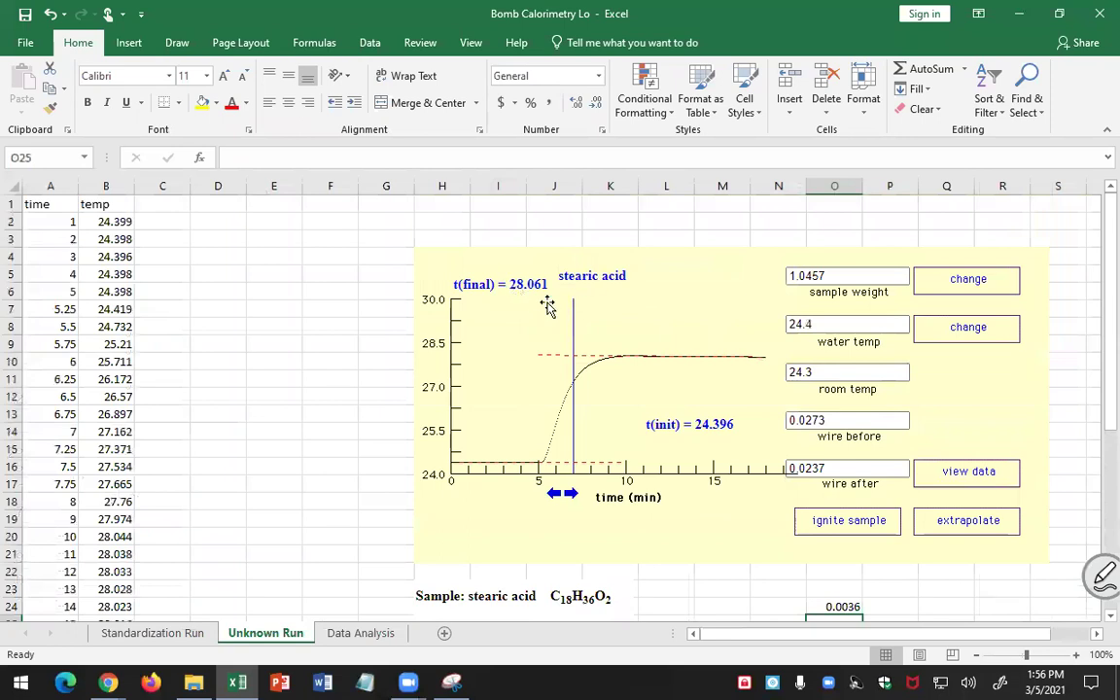
{"action": "scroll", "coordinate": [692, 432], "scroll_direction": "down", "scroll_amount": 2}
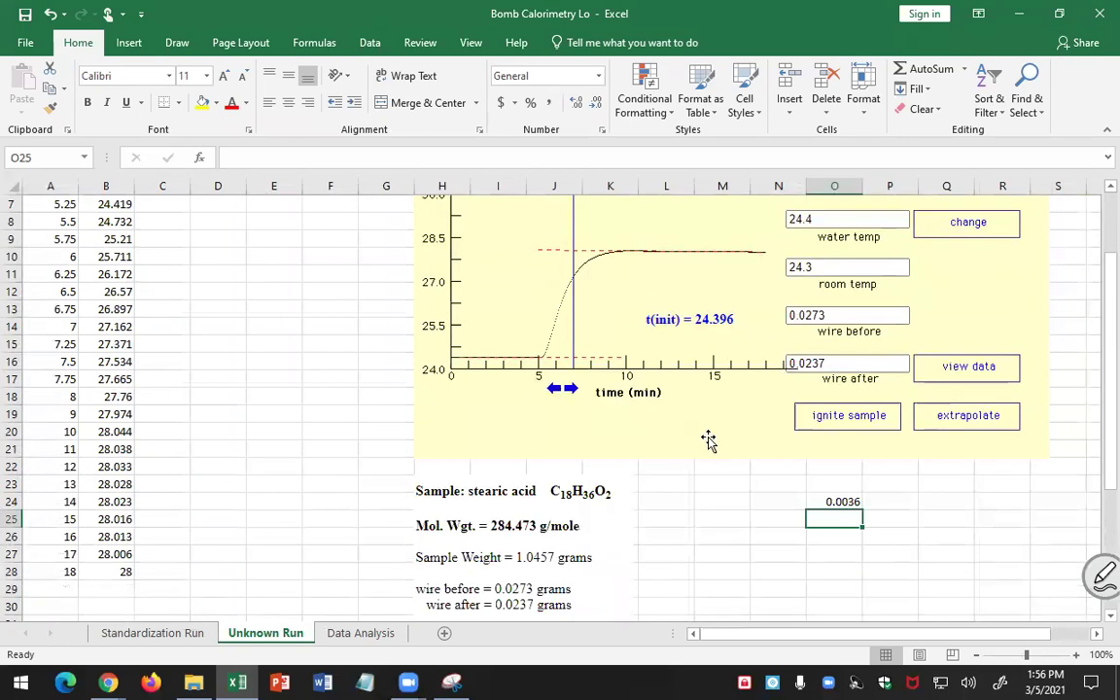
{"action": "key", "text": "Down"}
{"action": "key", "text": "Down"}
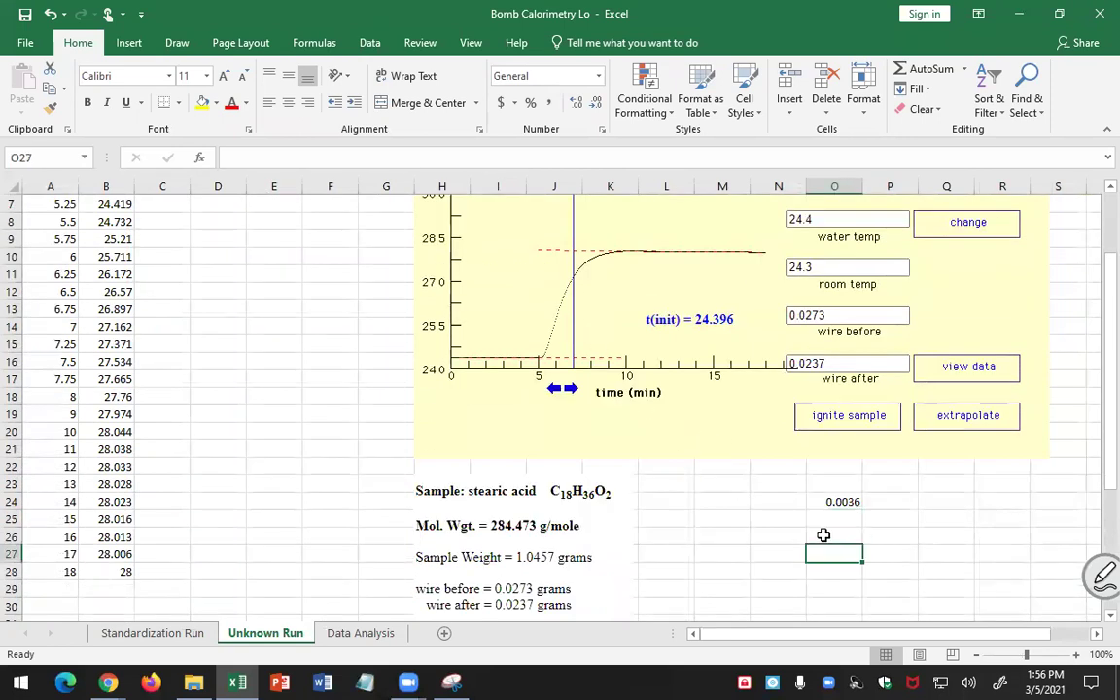
{"action": "left_click", "coordinate": [839, 533]}
{"action": "type", "text": "="}
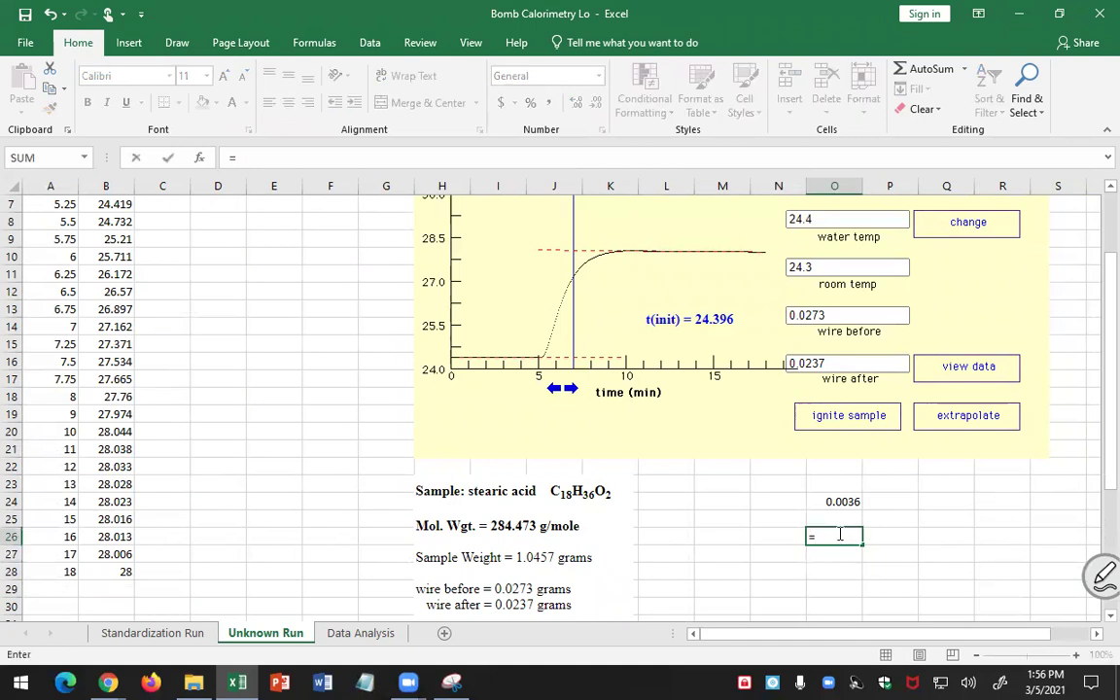
{"action": "scroll", "coordinate": [839, 533], "scroll_direction": "up", "scroll_amount": 2}
{"action": "scroll", "coordinate": [840, 539], "scroll_direction": "down", "scroll_amount": 2}
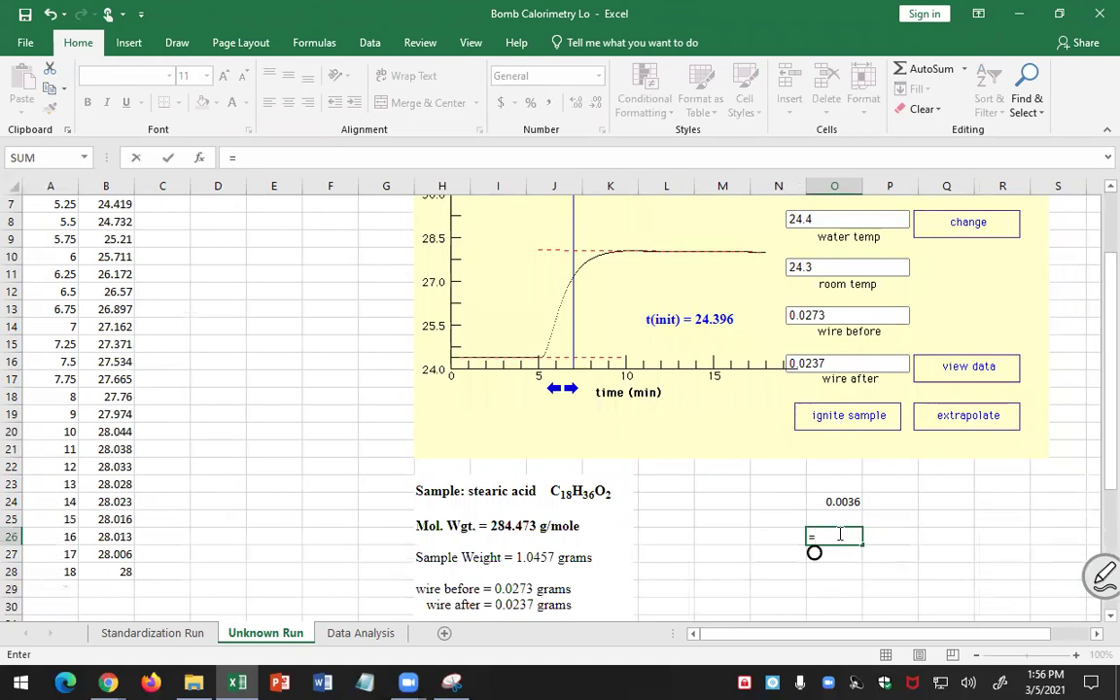
{"action": "type", "text": "28.061-"}
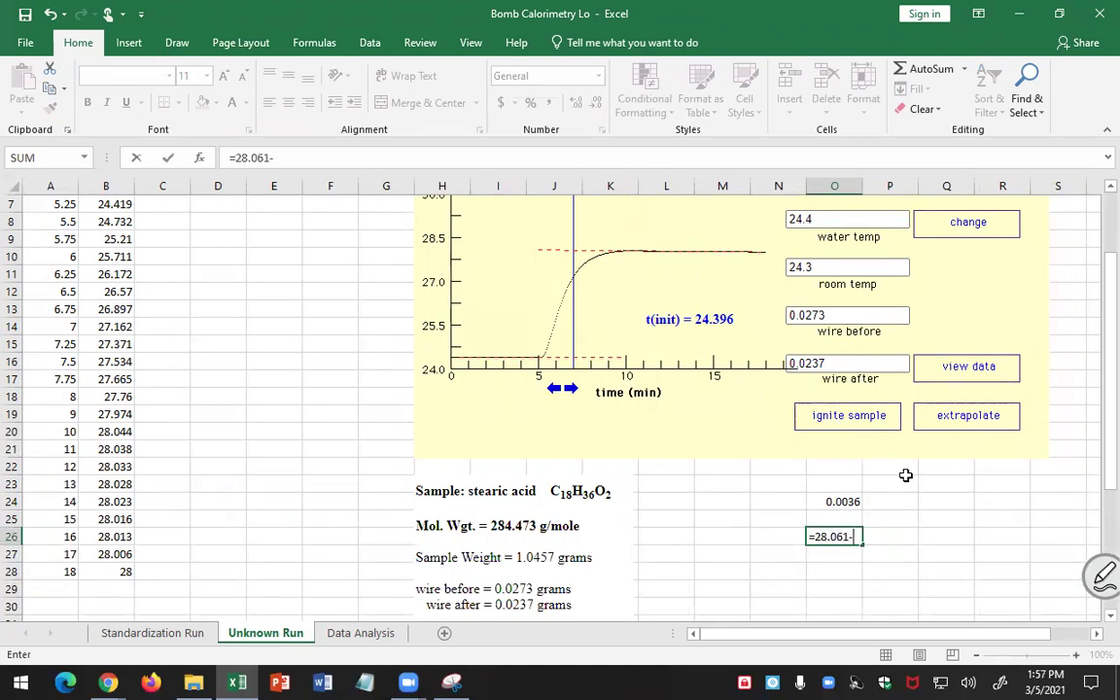
{"action": "scroll", "coordinate": [905, 475], "scroll_direction": "down", "scroll_amount": 1}
{"action": "type", "text": "24.396"}
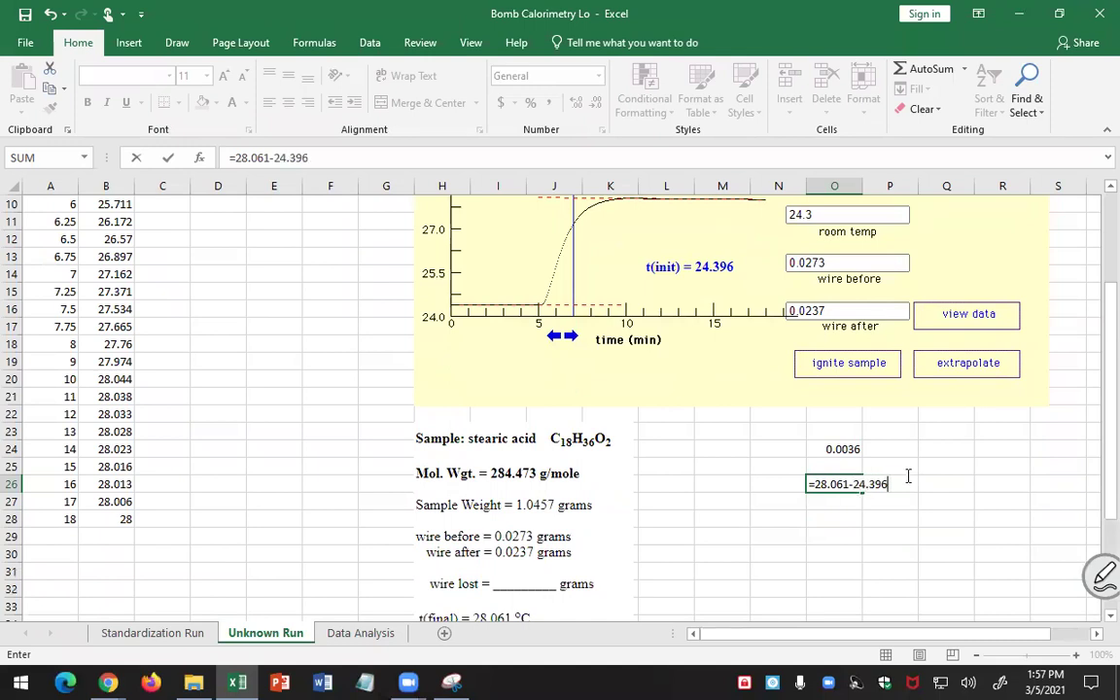
{"action": "key", "text": "Return"}
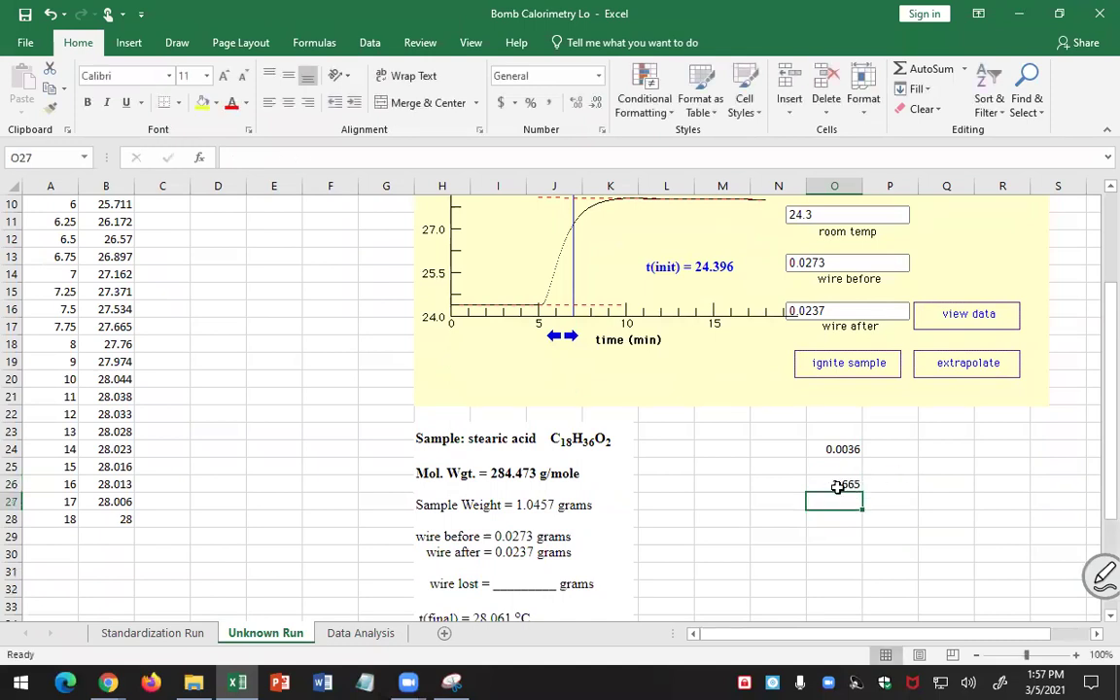
Enter 3.665 as the measured ΔT in B24 of the Data Analysis sheet.
{"action": "left_click", "coordinate": [372, 633]}
{"action": "type", "text": "3.665"}
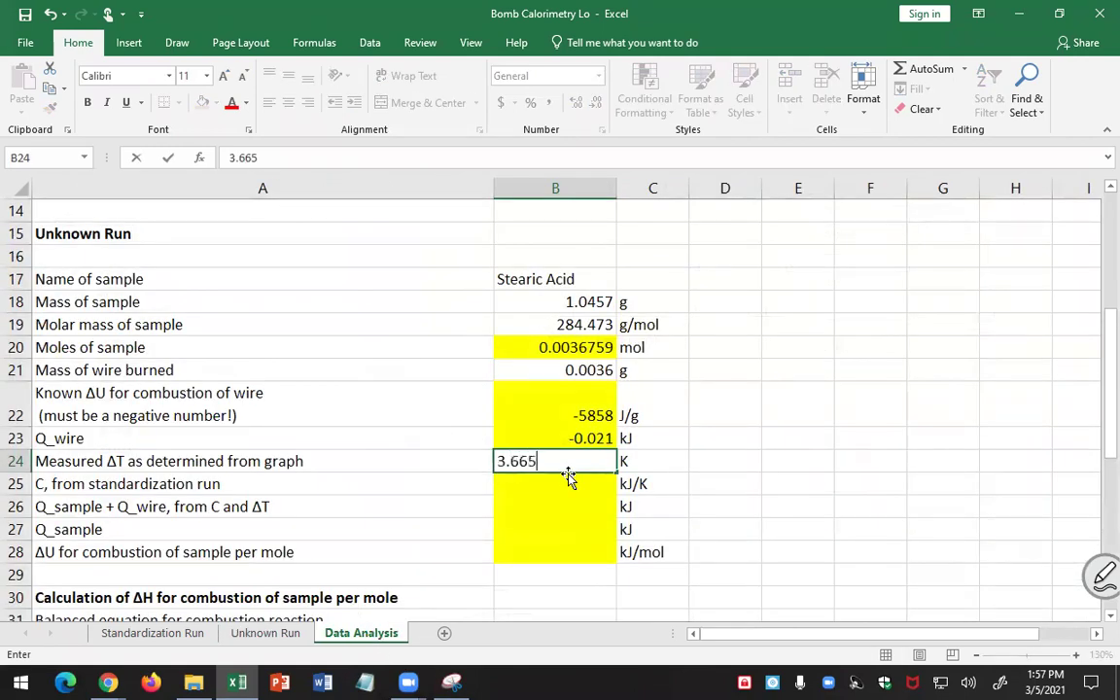
{"action": "key", "text": "Return"}
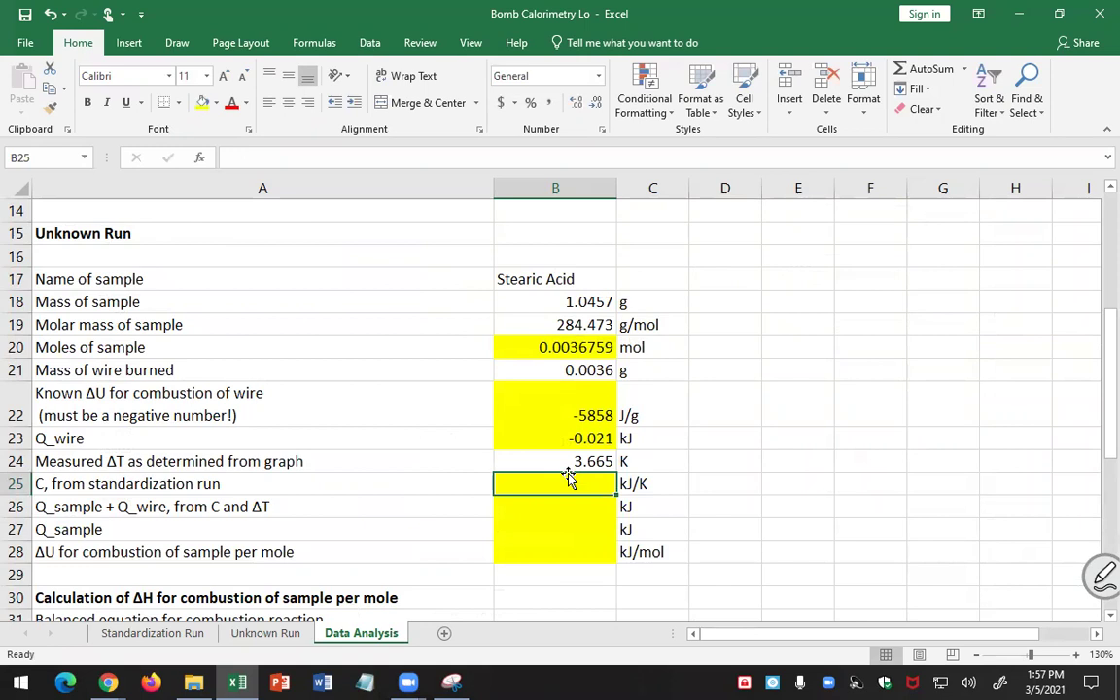
{"action": "left_click", "coordinate": [580, 462]}
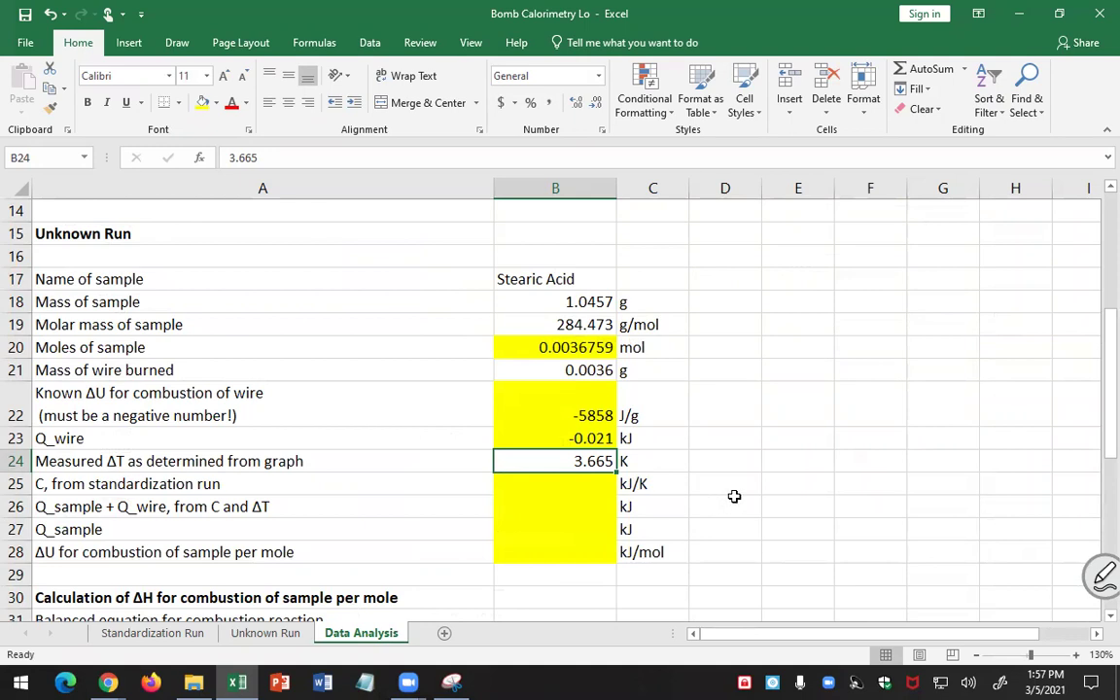
{"action": "scroll", "coordinate": [734, 496], "scroll_direction": "up", "scroll_amount": 1}
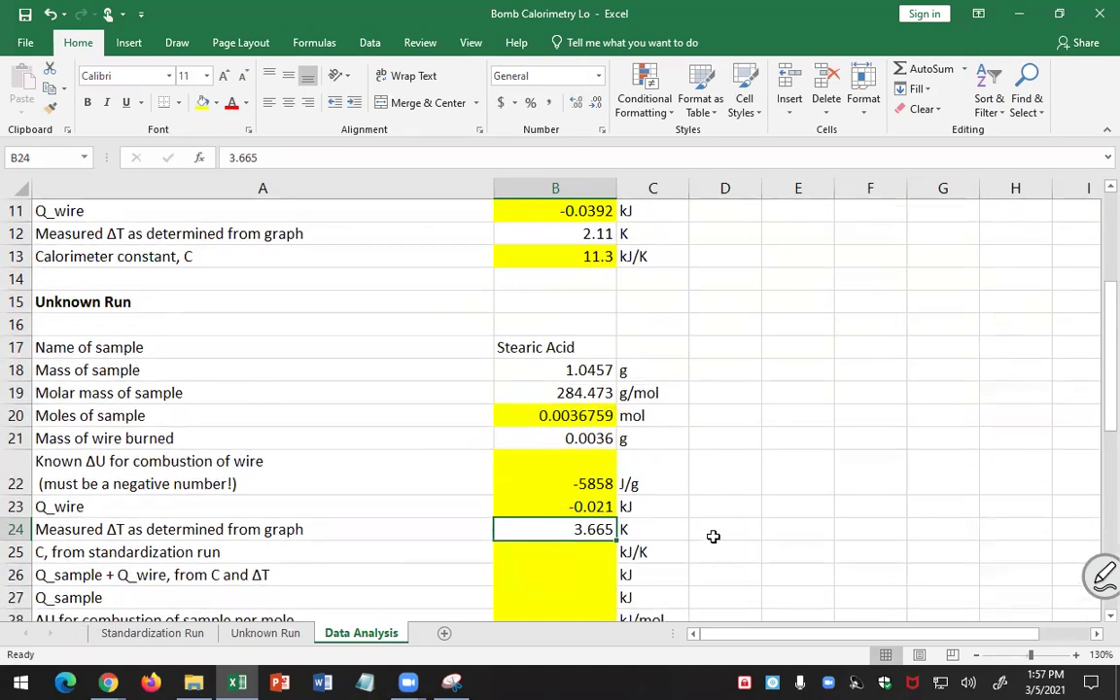
Set the unknown run's C in B25 to =B13, showing 11.3 kJ/K.
{"action": "key", "text": "Return"}
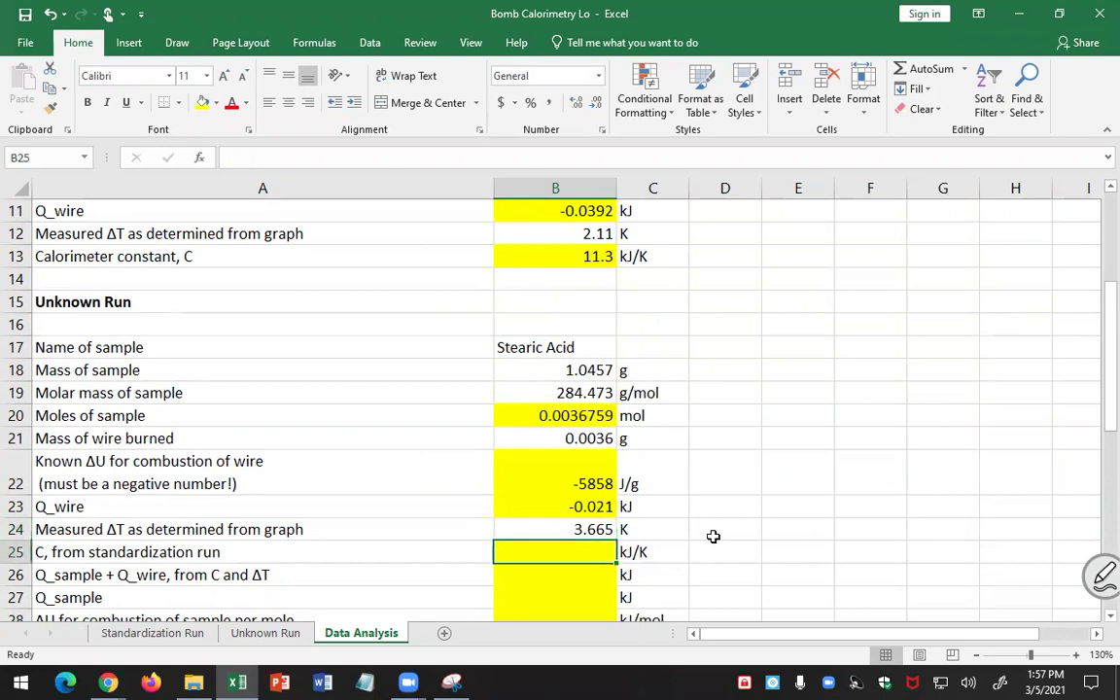
{"action": "type", "text": "="}
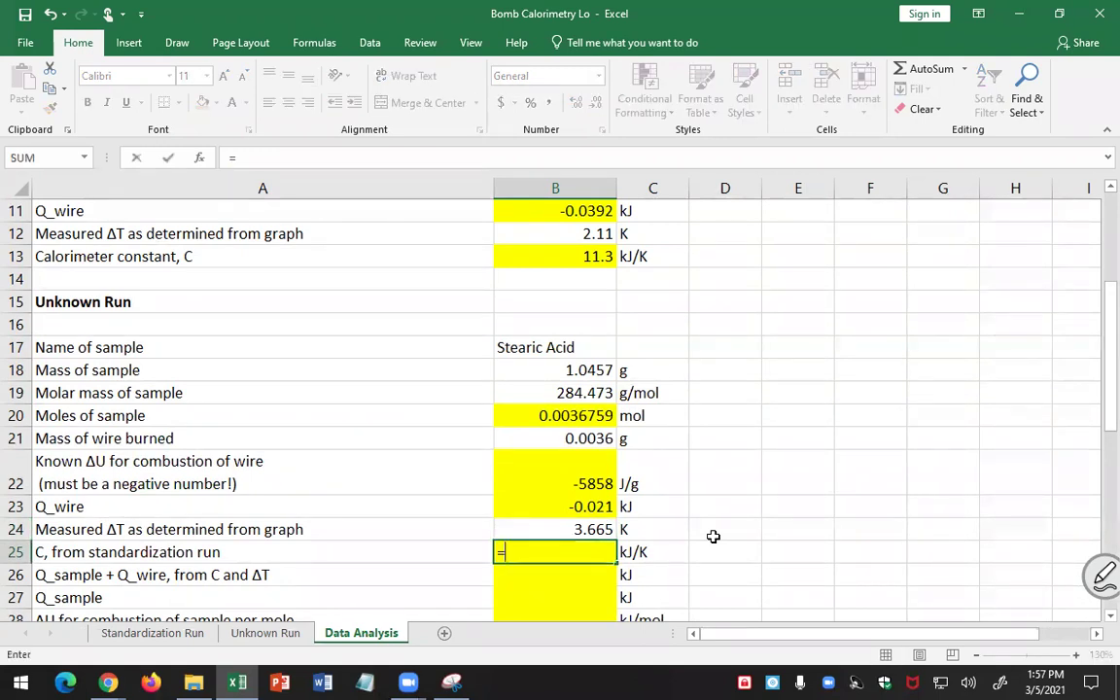
{"action": "left_click", "coordinate": [586, 256]}
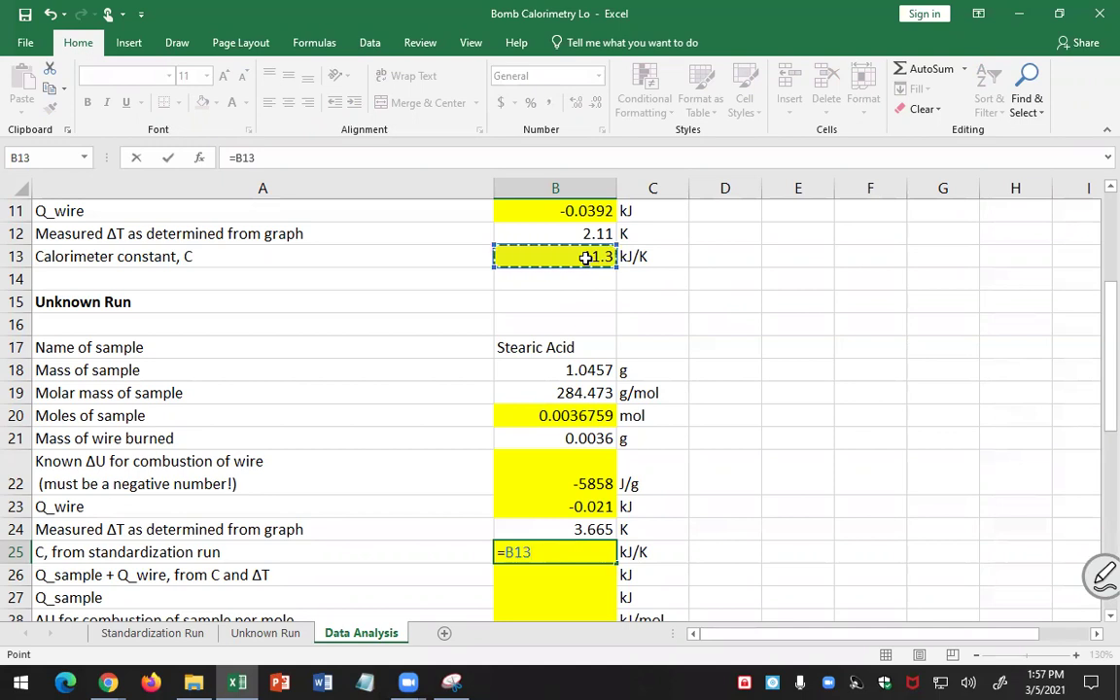
{"action": "key", "text": "Return"}
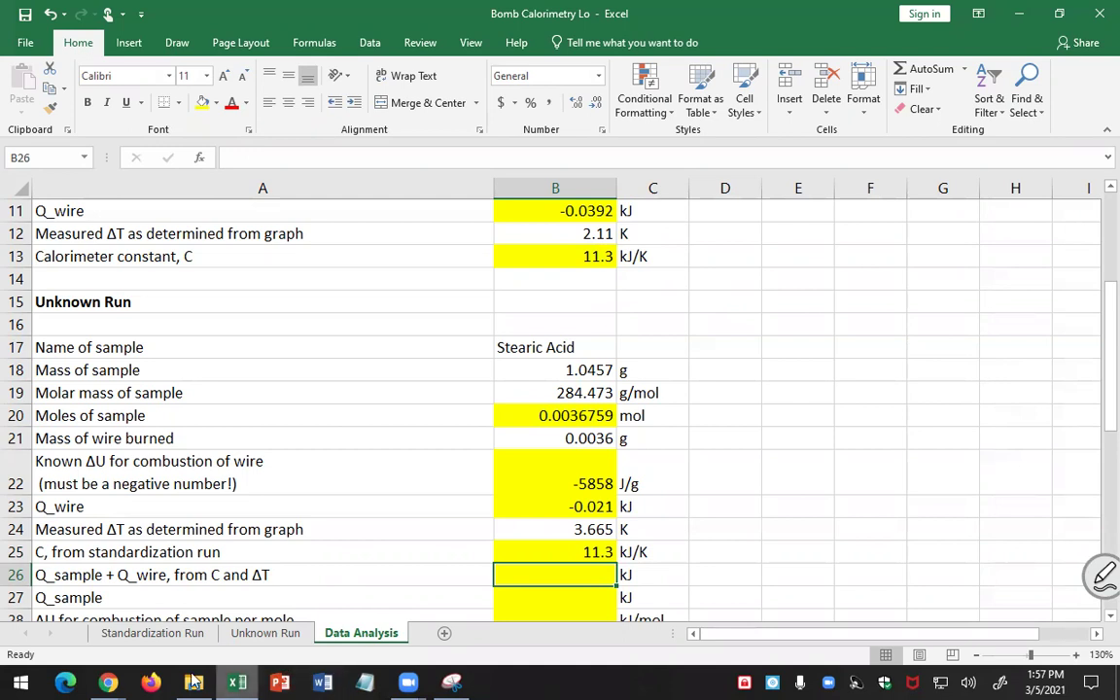
{"action": "mouse_move", "coordinate": [109, 681]}
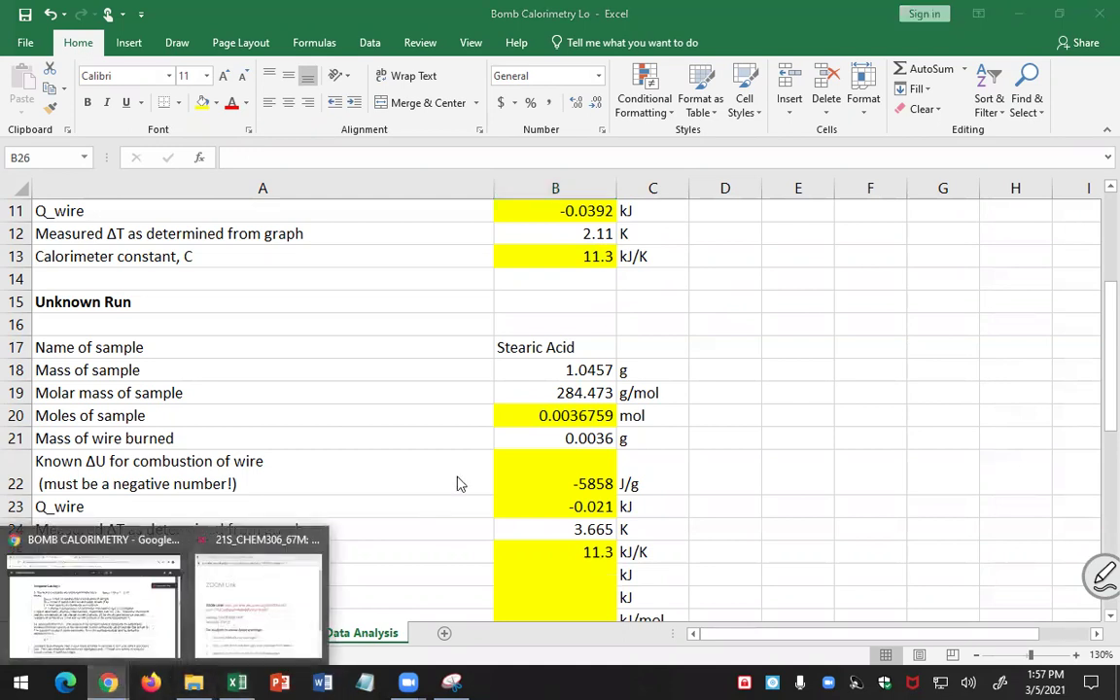
{"action": "left_click", "coordinate": [92, 583]}
{"action": "left_click_drag", "start_coordinate": [618, 243], "coordinate": [809, 238]}
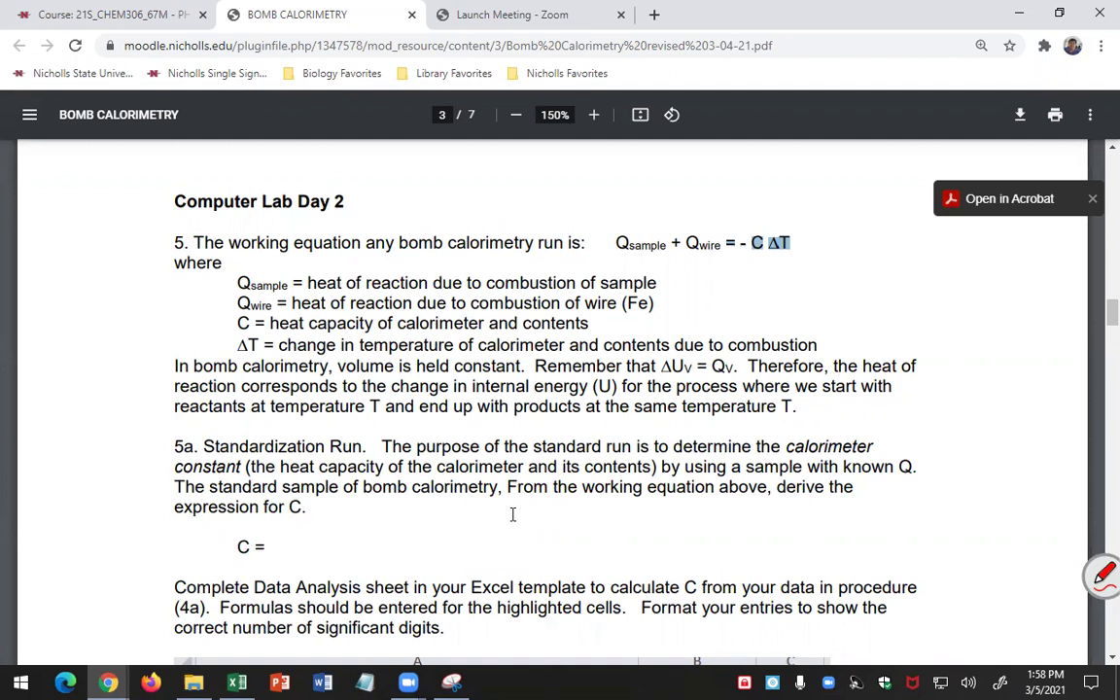
{"action": "key", "text": "alt+Tab"}
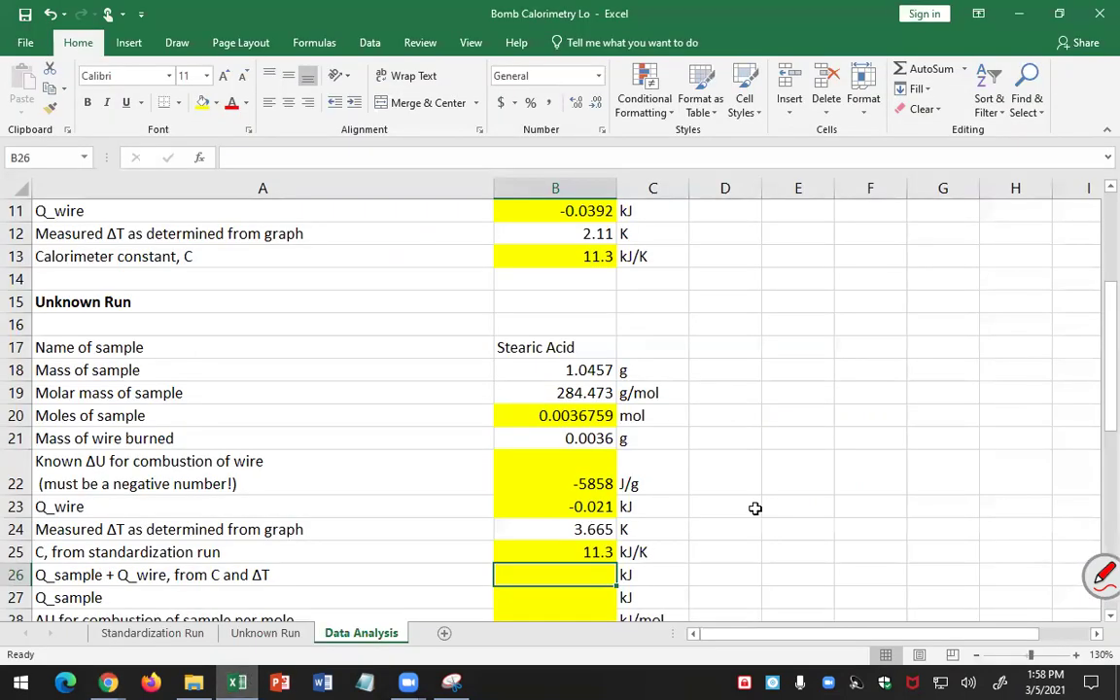
Enter =-B25*B24 in B26 to compute Q_sample + Q_wire.
{"action": "scroll", "coordinate": [754, 508], "scroll_direction": "down", "scroll_amount": 2}
{"action": "type", "text": "="}
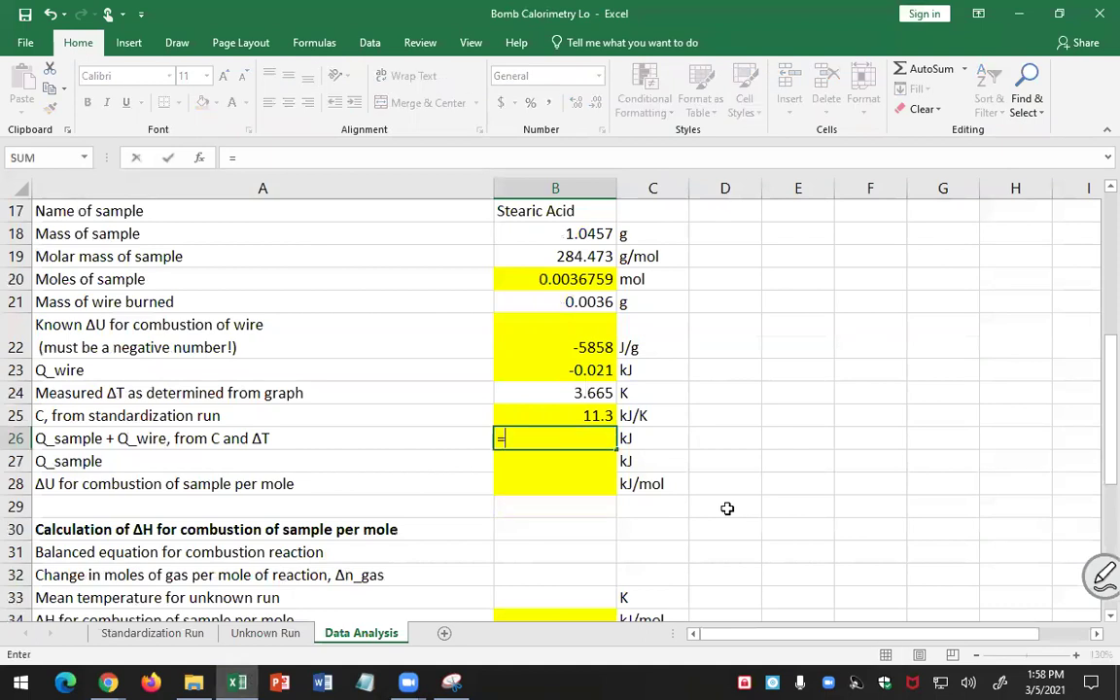
{"action": "type", "text": "-"}
{"action": "left_click", "coordinate": [593, 418]}
{"action": "type", "text": "*"}
{"action": "left_click", "coordinate": [583, 393]}
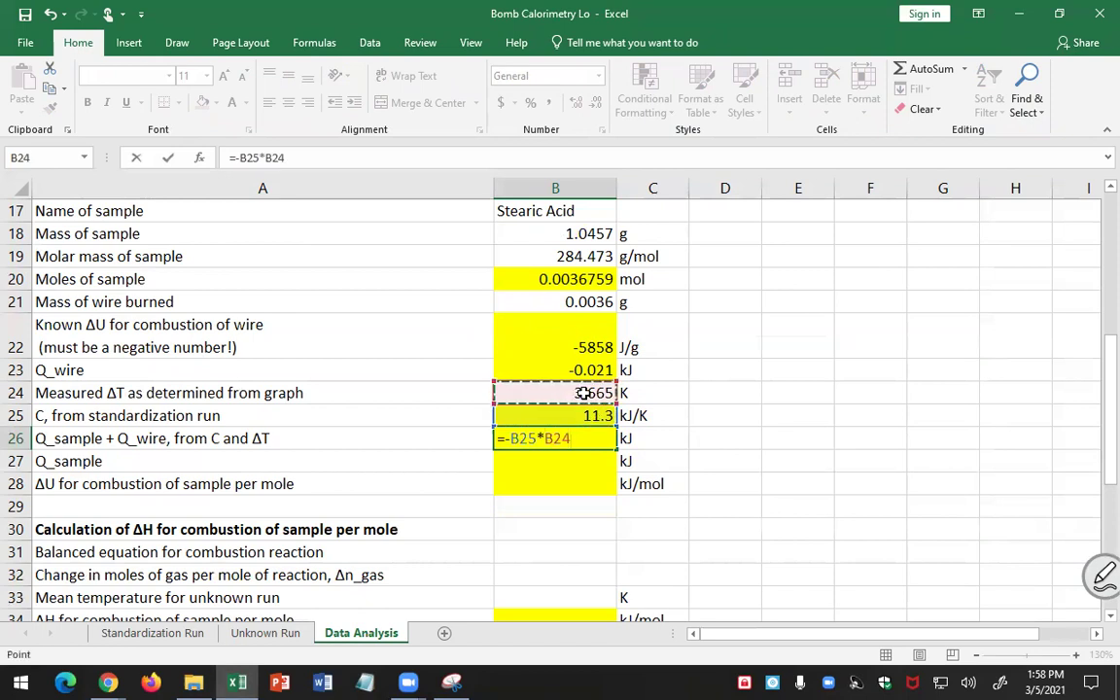
{"action": "key", "text": "Return"}
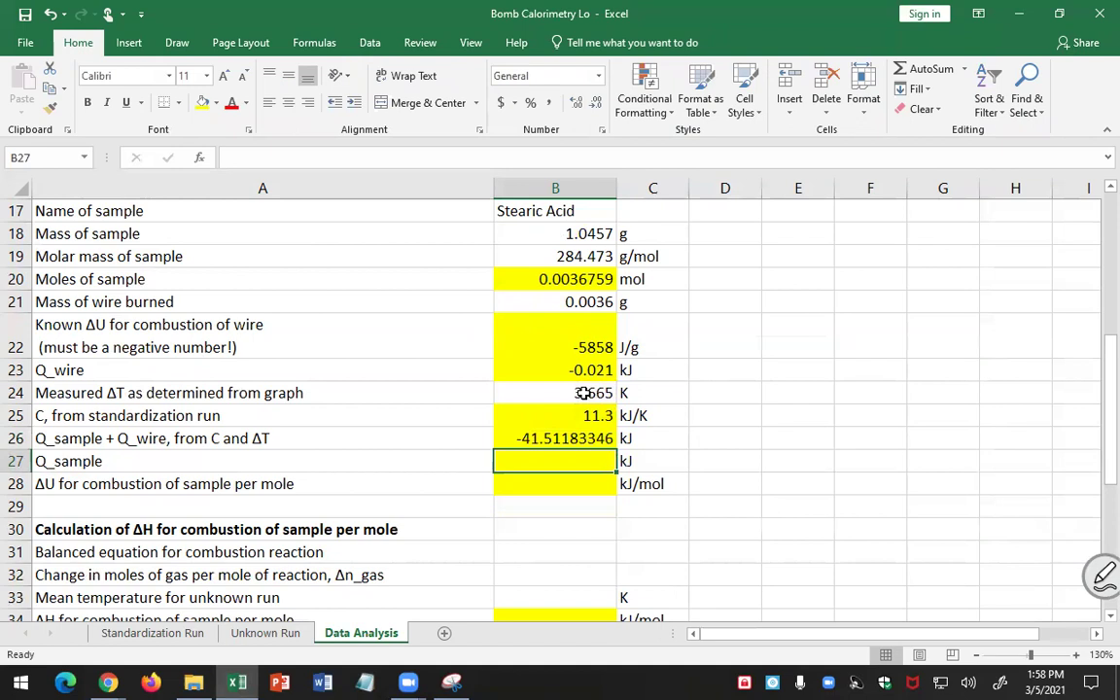
Trim B26 to two decimals (-41.51 kJ) and recheck the C, B26 and ΔT cells.
{"action": "left_click", "coordinate": [595, 438]}
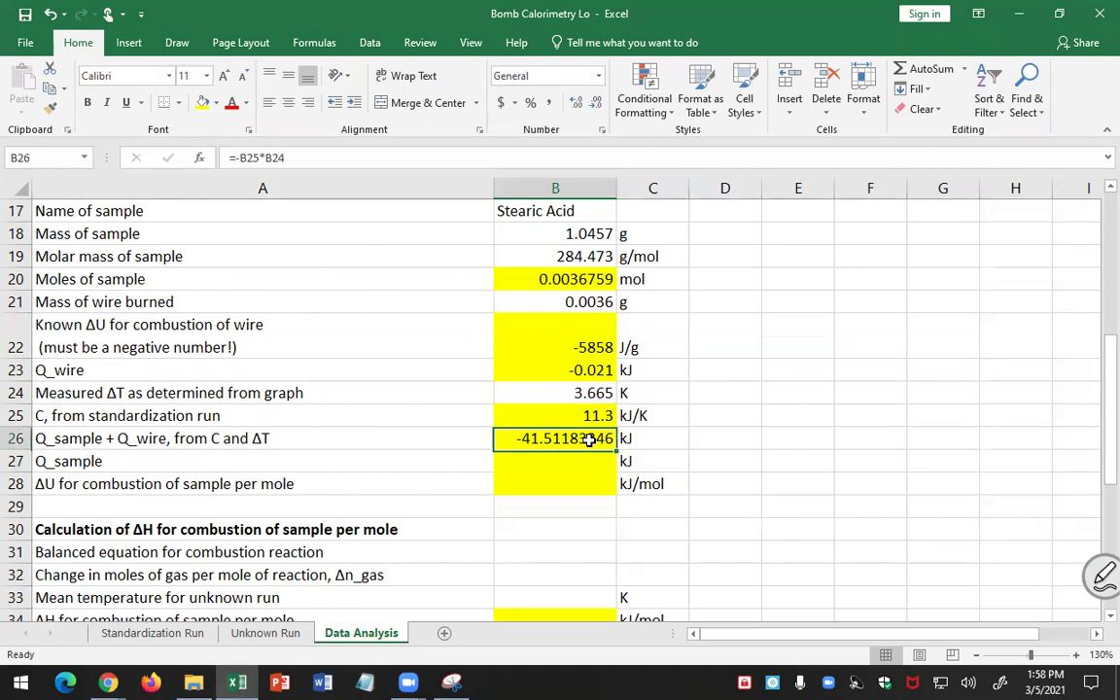
{"action": "left_click", "coordinate": [595, 107]}
{"action": "left_click", "coordinate": [595, 107]}
{"action": "left_click", "coordinate": [595, 107]}
{"action": "left_click", "coordinate": [594, 107]}
{"action": "left_click", "coordinate": [595, 107]}
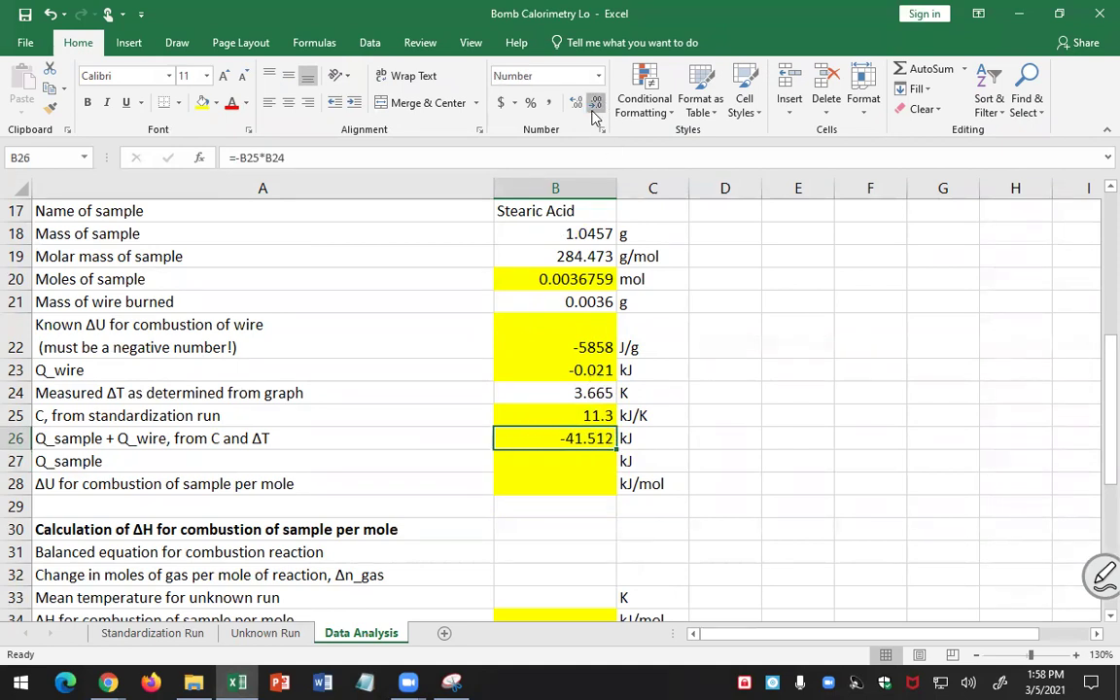
{"action": "left_click", "coordinate": [595, 107]}
{"action": "left_click", "coordinate": [600, 416]}
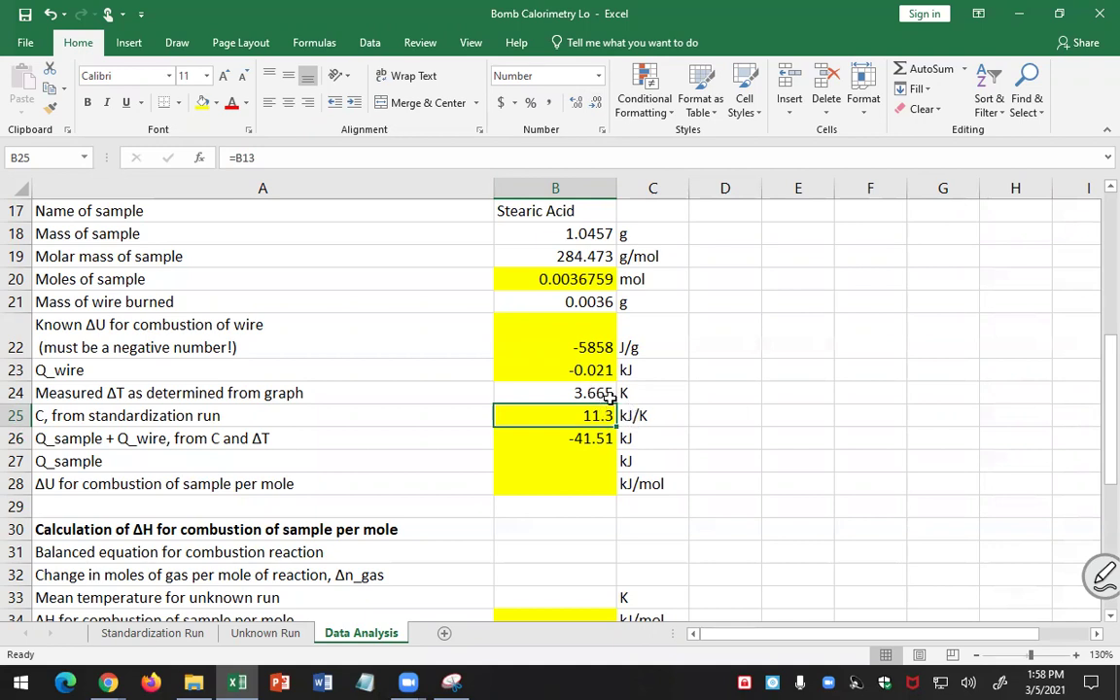
{"action": "left_click", "coordinate": [598, 438]}
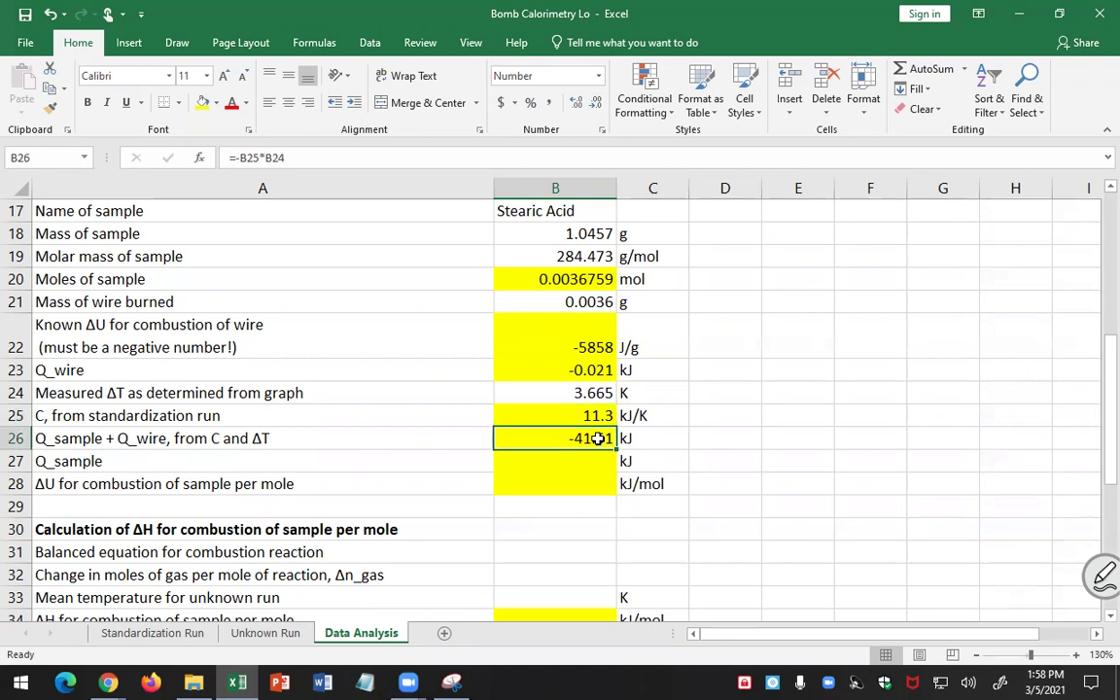
{"action": "left_click", "coordinate": [573, 393]}
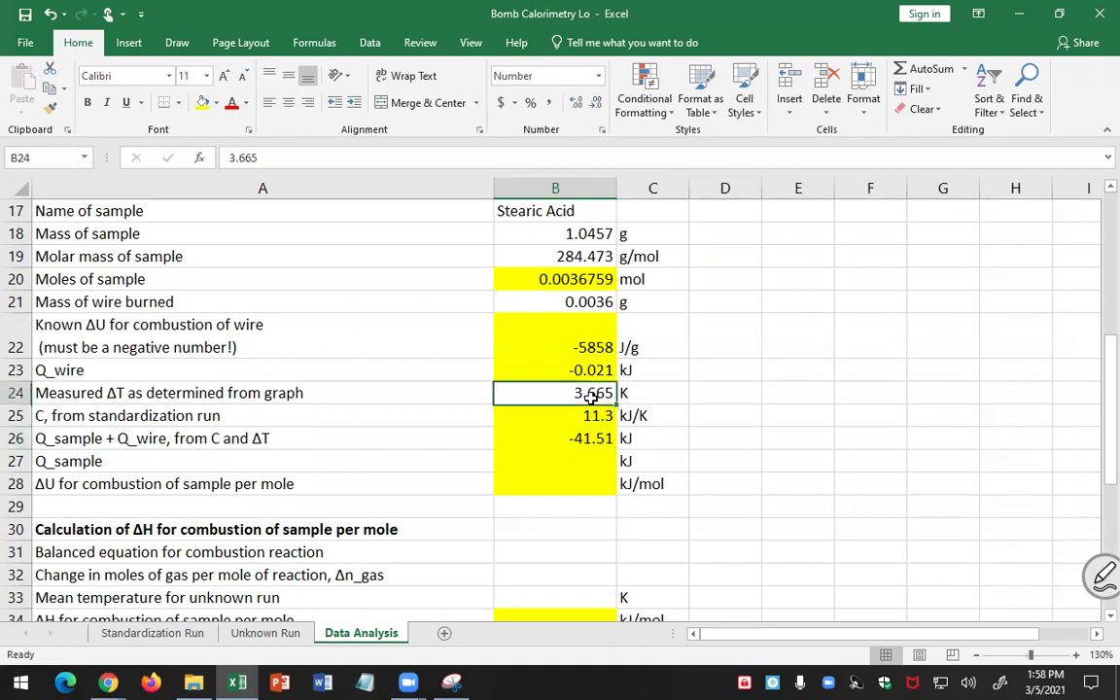
Go to the Unknown Run sheet, minimize Excel to view the PDF handout, then restore Excel.
{"action": "left_click", "coordinate": [276, 637]}
{"action": "scroll", "coordinate": [554, 321], "scroll_direction": "up", "scroll_amount": 2}
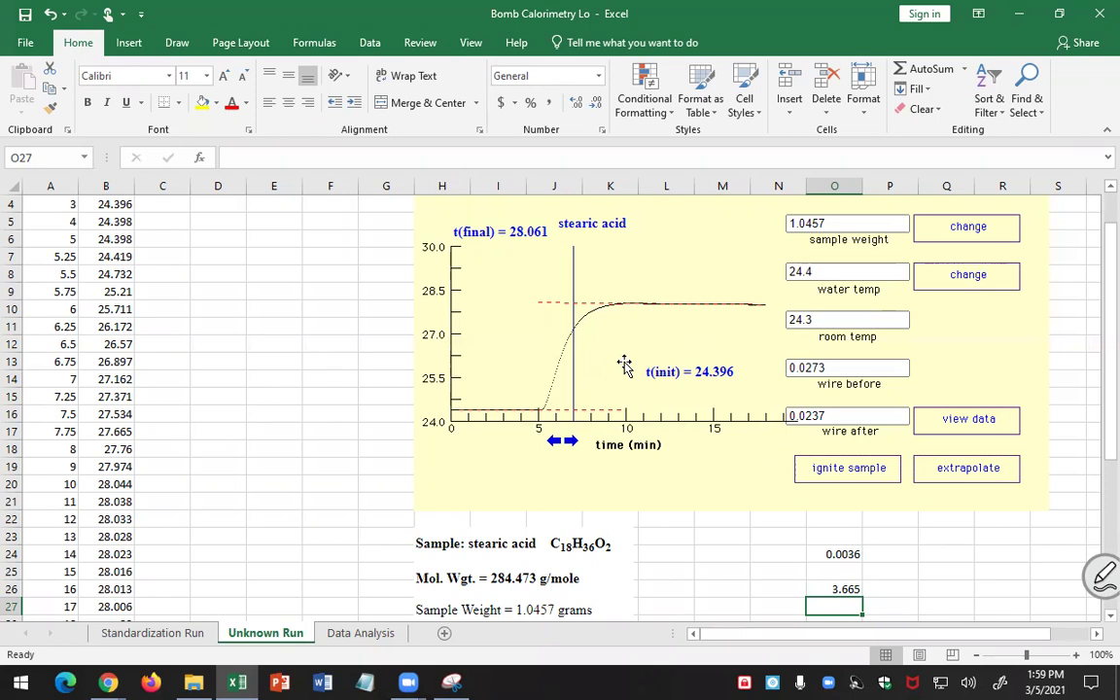
{"action": "left_click", "coordinate": [250, 681]}
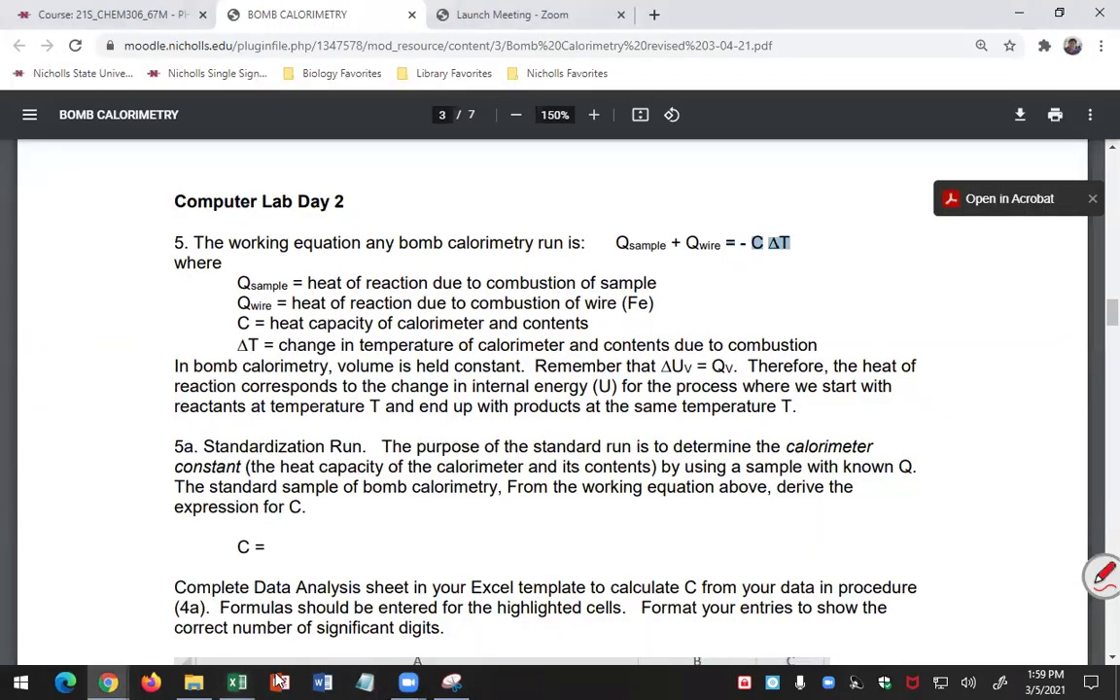
{"action": "left_click", "coordinate": [237, 680]}
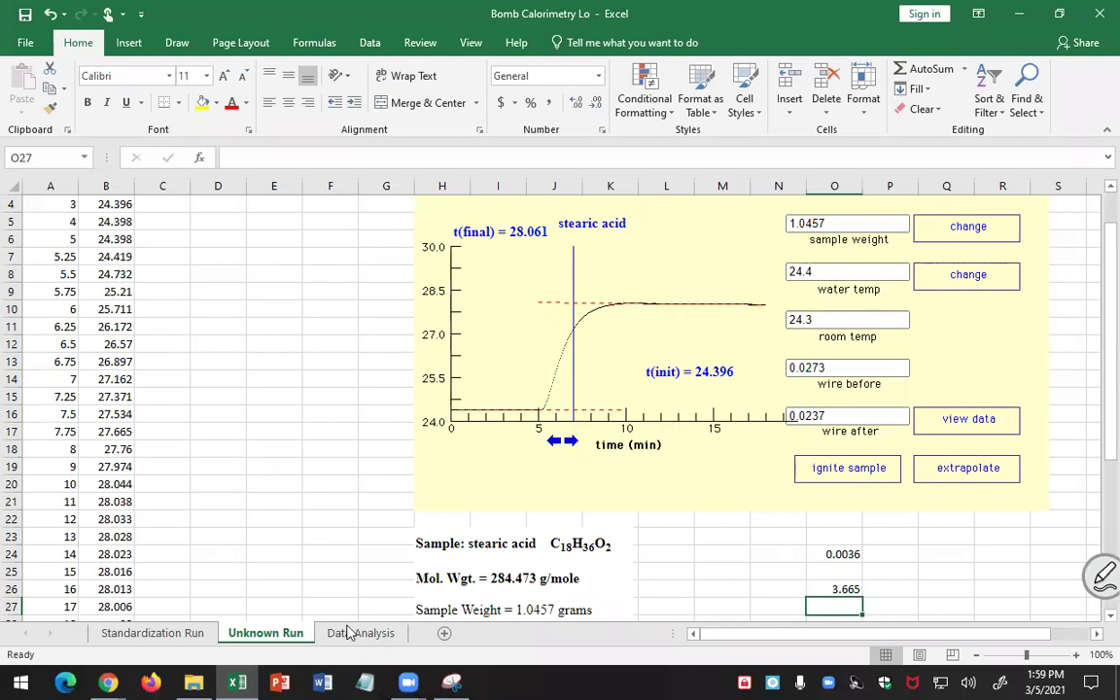
On Data Analysis, inspect C in B13 and B25, confirming B25 references =B13.
{"action": "left_click", "coordinate": [348, 632]}
{"action": "scroll", "coordinate": [212, 411], "scroll_direction": "up", "scroll_amount": 5}
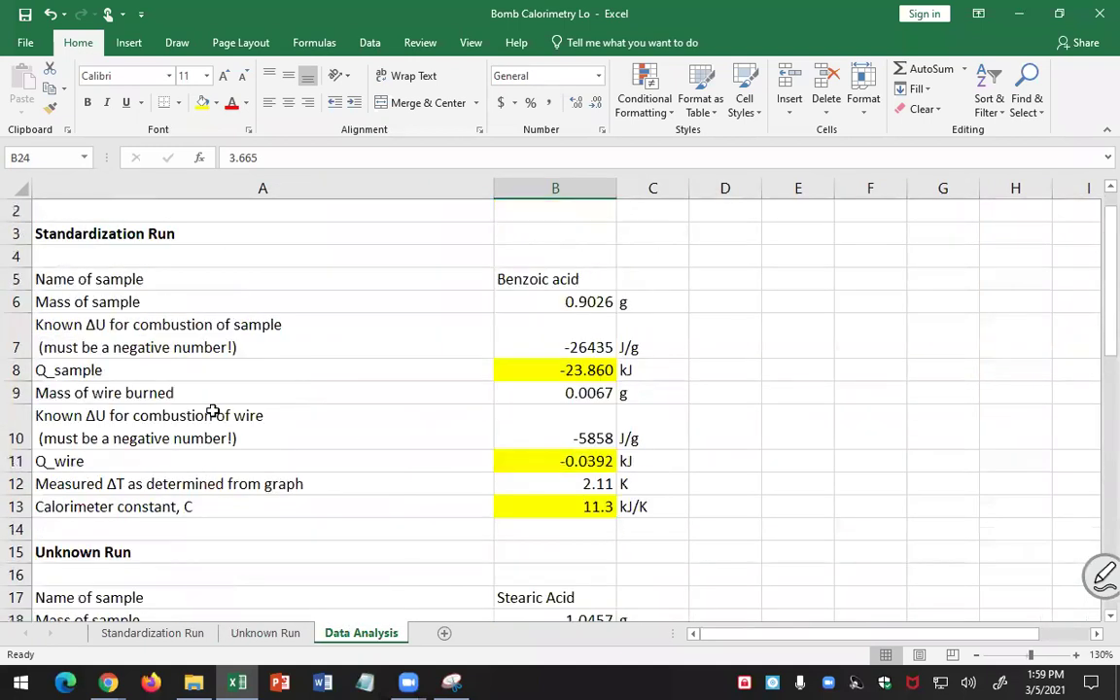
{"action": "left_click", "coordinate": [15, 506]}
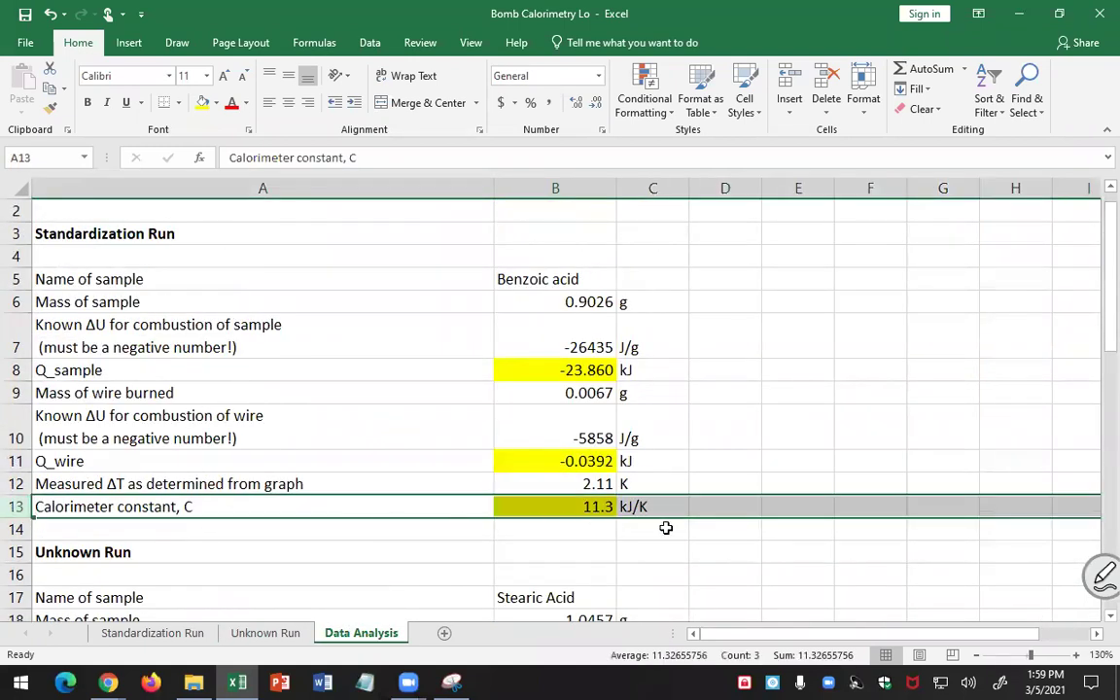
{"action": "left_click", "coordinate": [573, 504]}
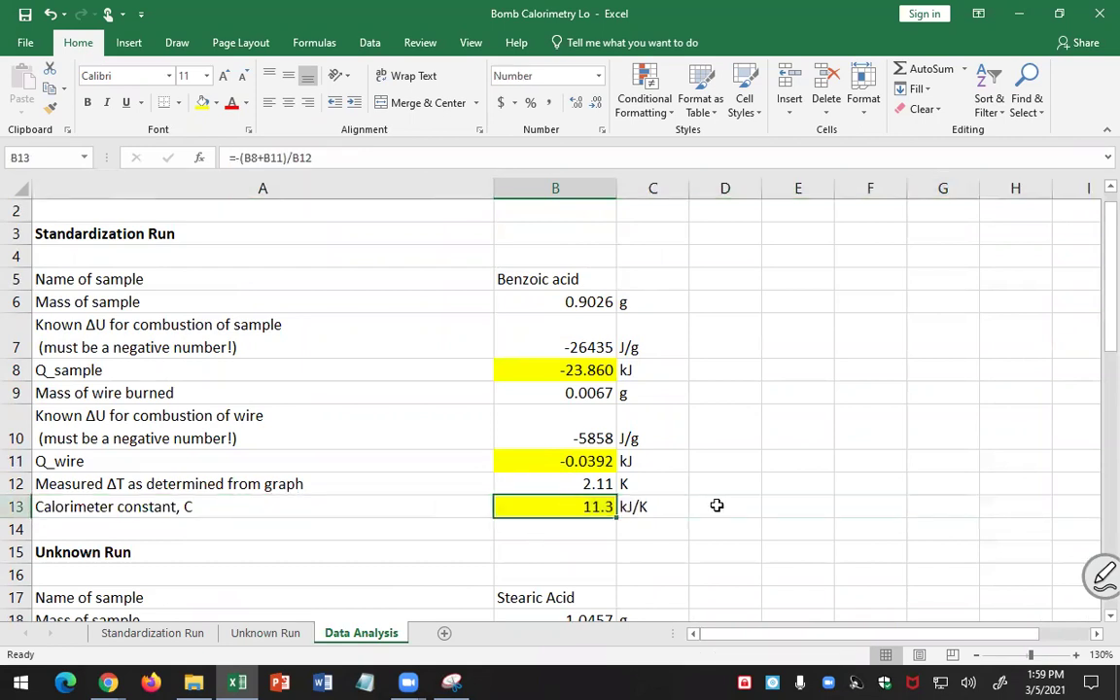
{"action": "scroll", "coordinate": [572, 505], "scroll_direction": "down", "scroll_amount": 4}
{"action": "left_click", "coordinate": [579, 483]}
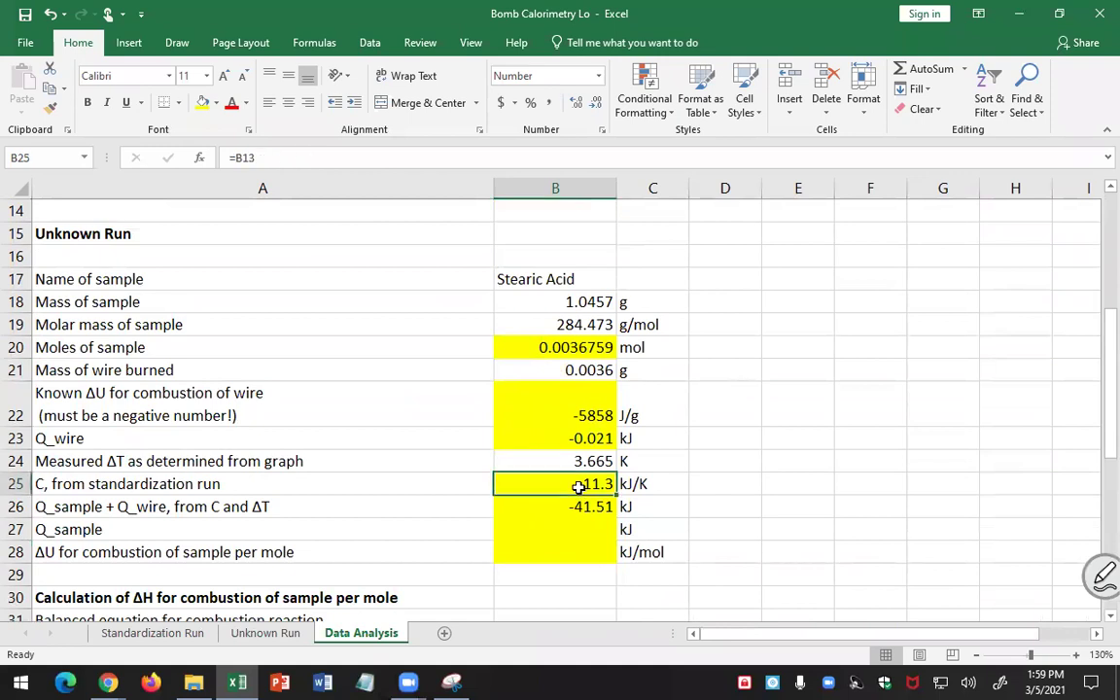
{"action": "scroll", "coordinate": [725, 485], "scroll_direction": "up", "scroll_amount": 2}
{"action": "scroll", "coordinate": [727, 487], "scroll_direction": "down", "scroll_amount": 1}
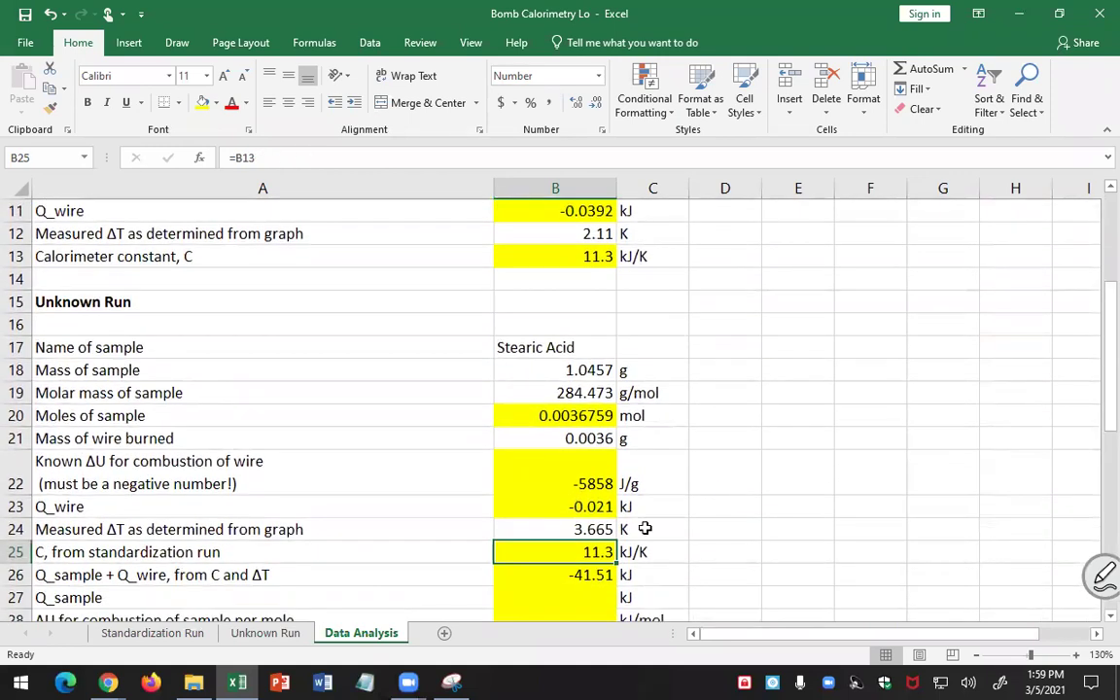
{"action": "key", "text": "F2"}
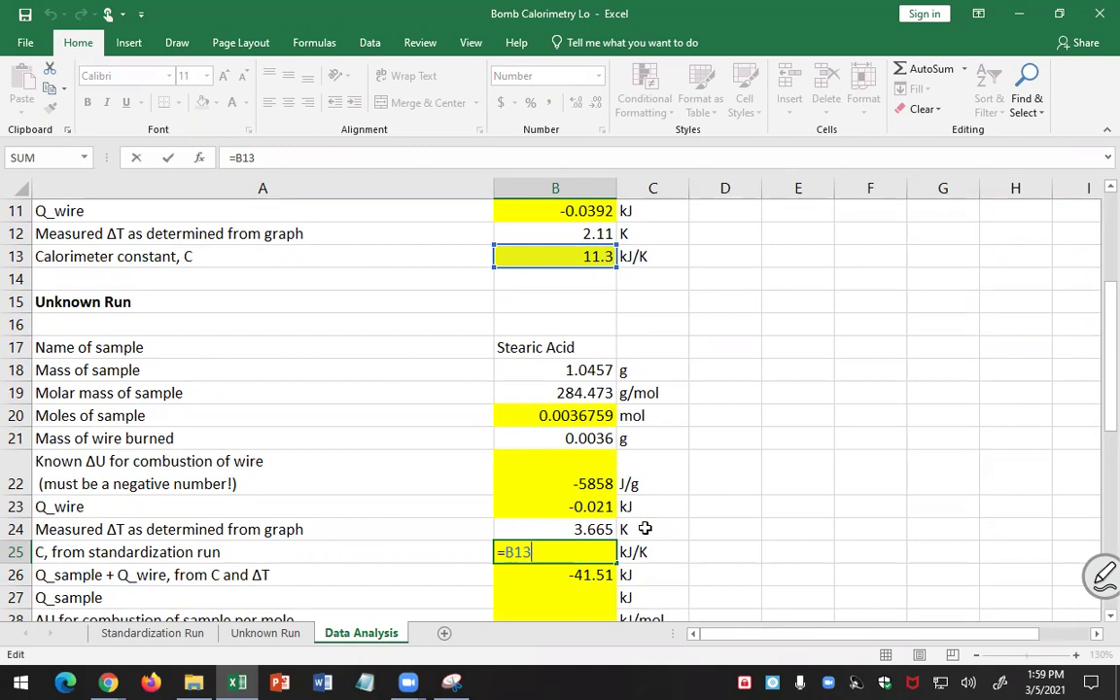
{"action": "left_click", "coordinate": [717, 321]}
Look at B13's formula once more, then switch to the Chrome PDF handout.
{"action": "left_click", "coordinate": [581, 256]}
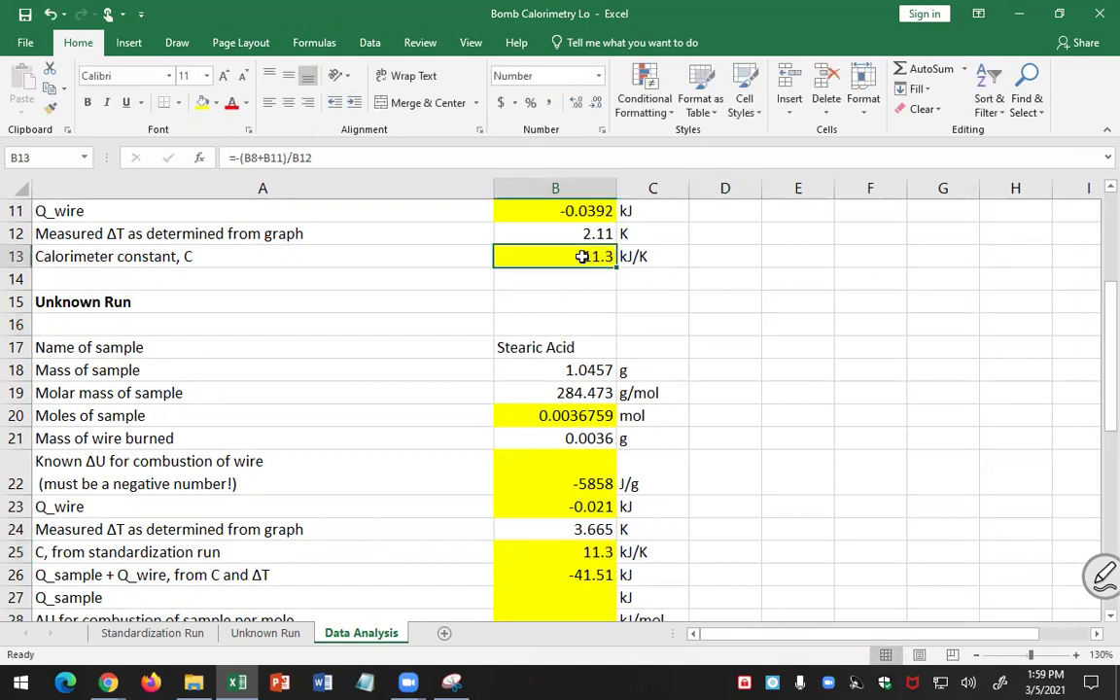
{"action": "scroll", "coordinate": [814, 370], "scroll_direction": "up", "scroll_amount": 2}
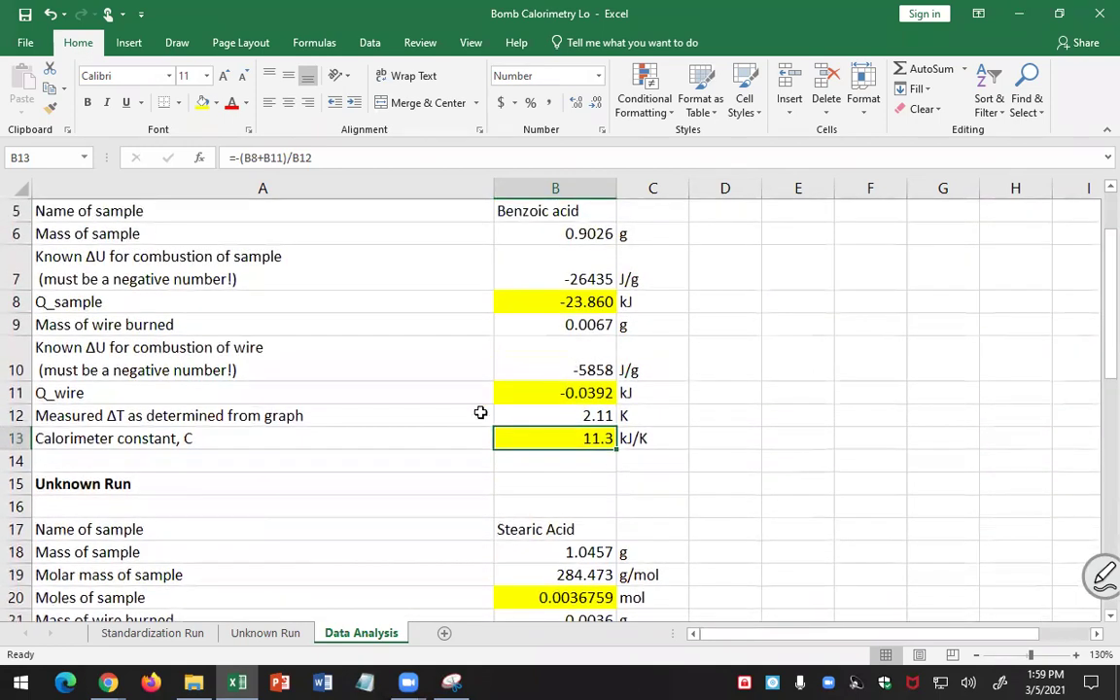
{"action": "left_click", "coordinate": [108, 681]}
{"action": "left_click", "coordinate": [148, 556]}
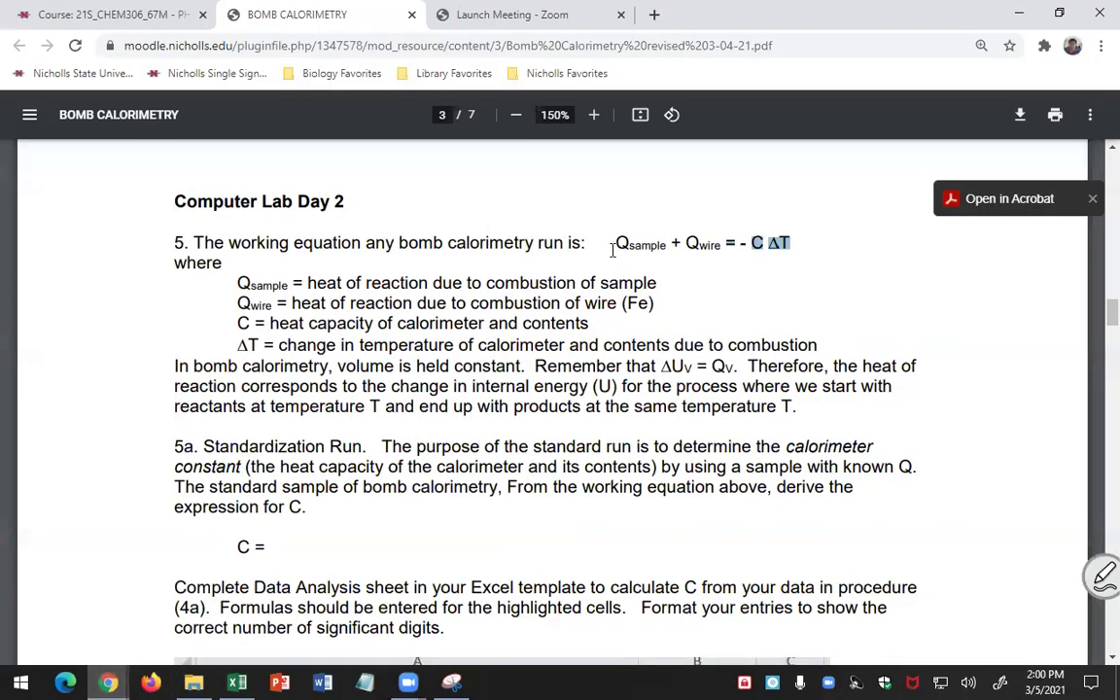
{"action": "left_click_drag", "start_coordinate": [617, 243], "coordinate": [727, 240]}
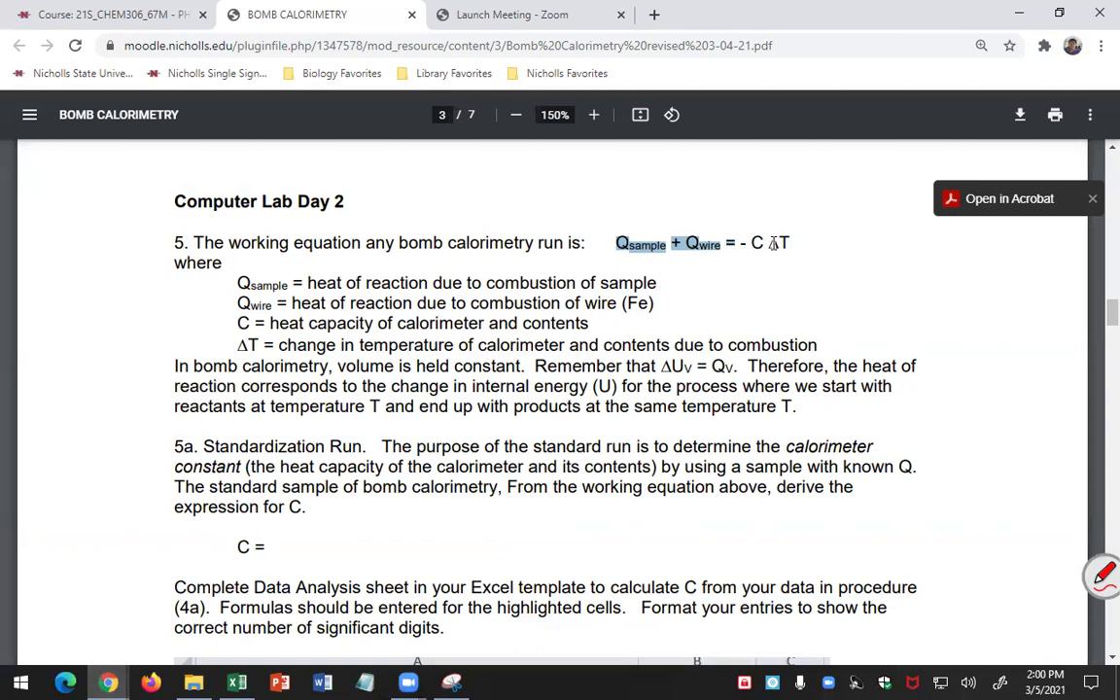
{"action": "left_click_drag", "start_coordinate": [773, 243], "coordinate": [786, 243]}
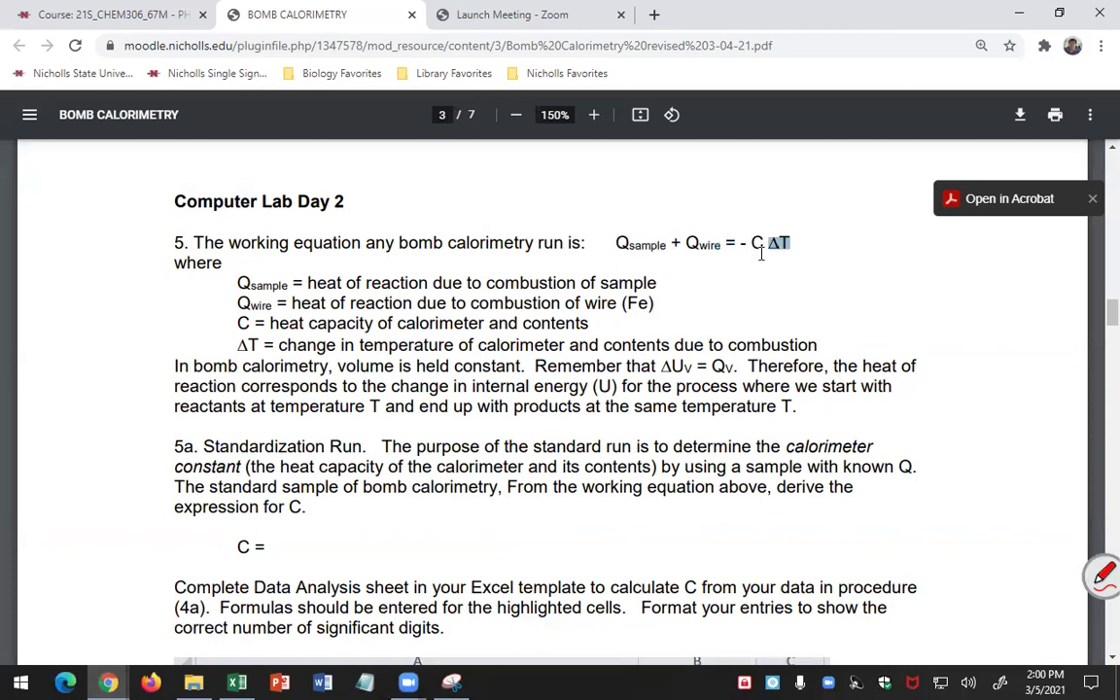
{"action": "left_click", "coordinate": [755, 246]}
Back in Excel, view B13's formula =-(B8+B11)/B12 without changing it.
{"action": "left_click", "coordinate": [236, 682]}
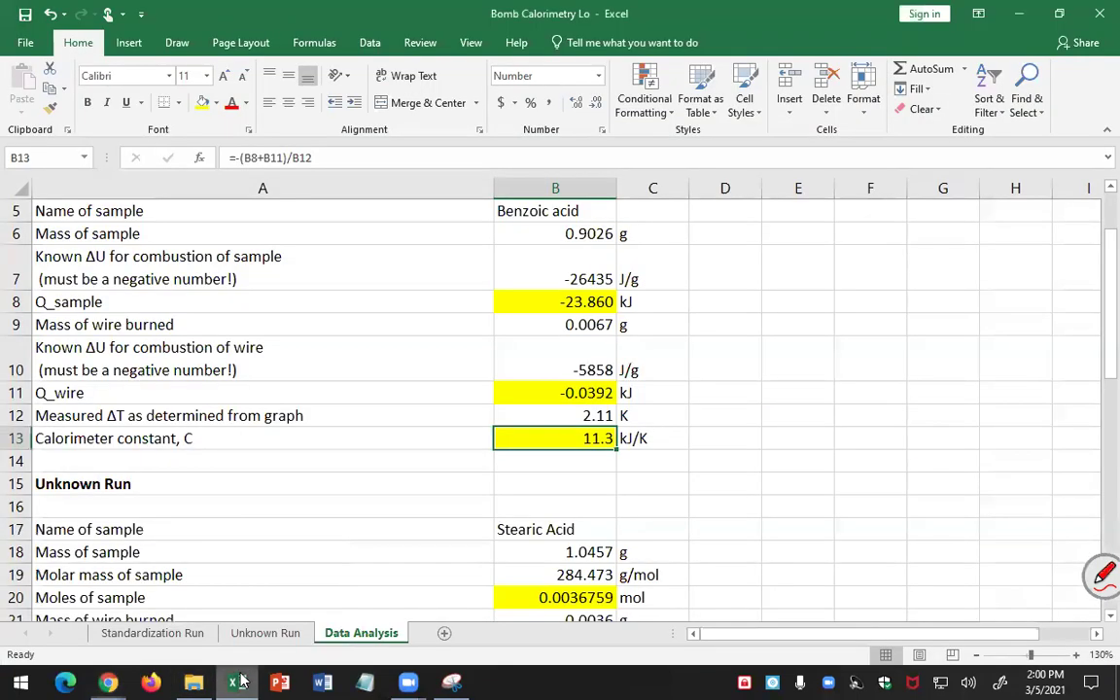
{"action": "double_click", "coordinate": [568, 439]}
{"action": "scroll", "coordinate": [787, 477], "scroll_direction": "up", "scroll_amount": 2}
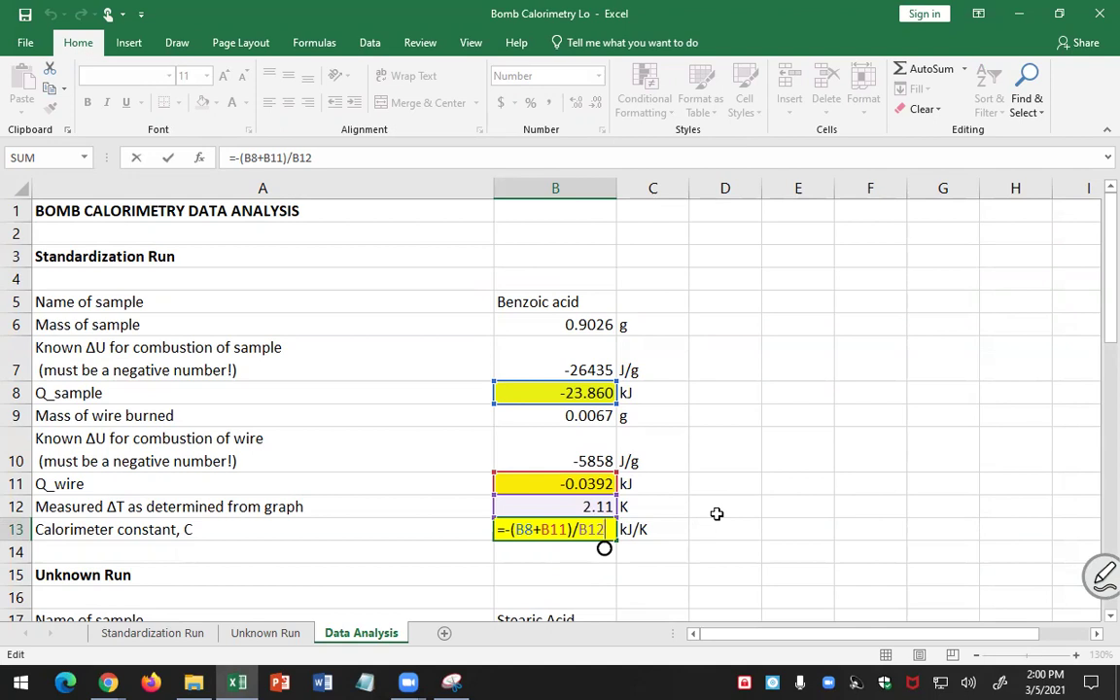
{"action": "key", "text": "ctrl+Return"}
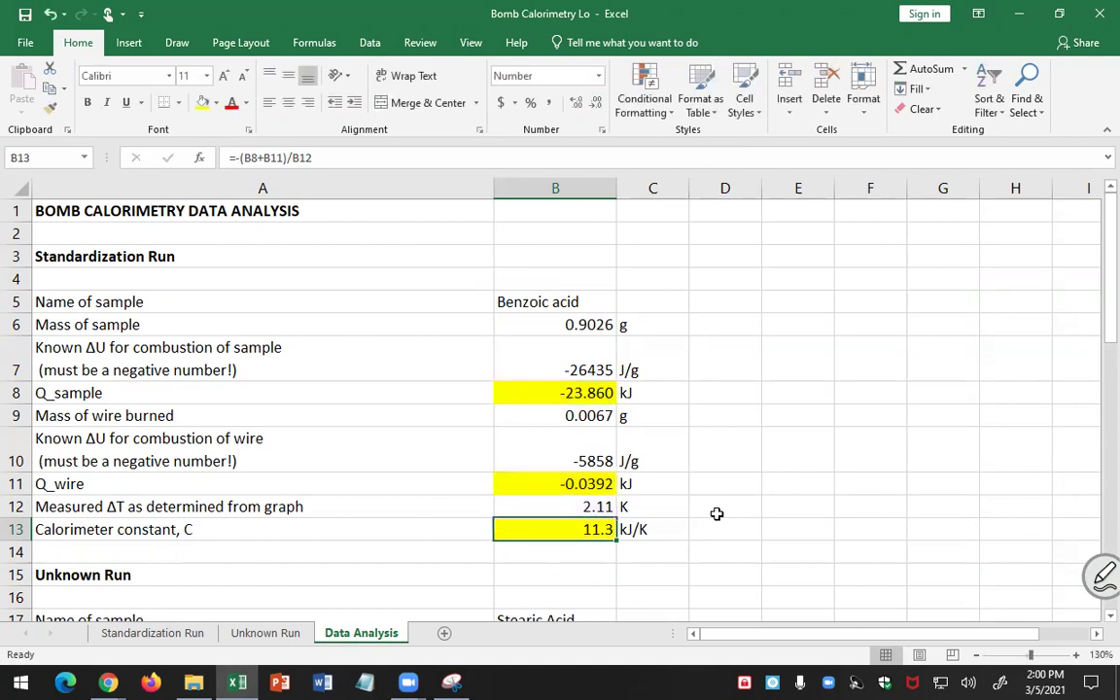
{"action": "scroll", "coordinate": [716, 513], "scroll_direction": "down", "scroll_amount": 6}
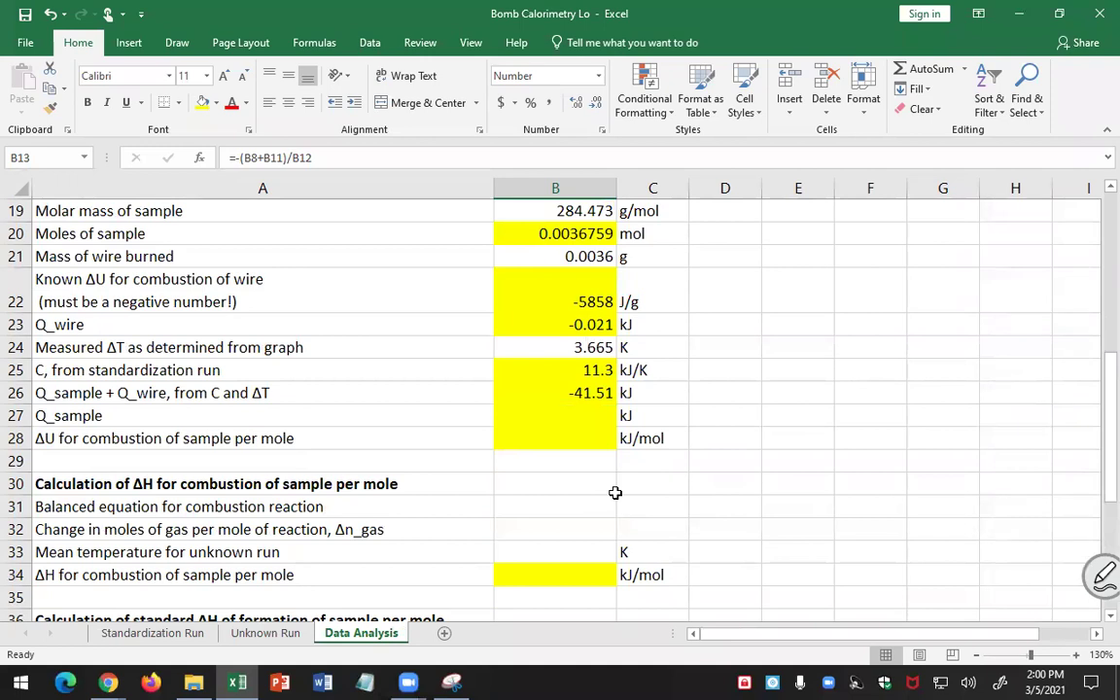
Inspect the B26 and B23 formulas before filling Q_sample in B27.
{"action": "left_click", "coordinate": [590, 409]}
{"action": "left_click", "coordinate": [594, 393]}
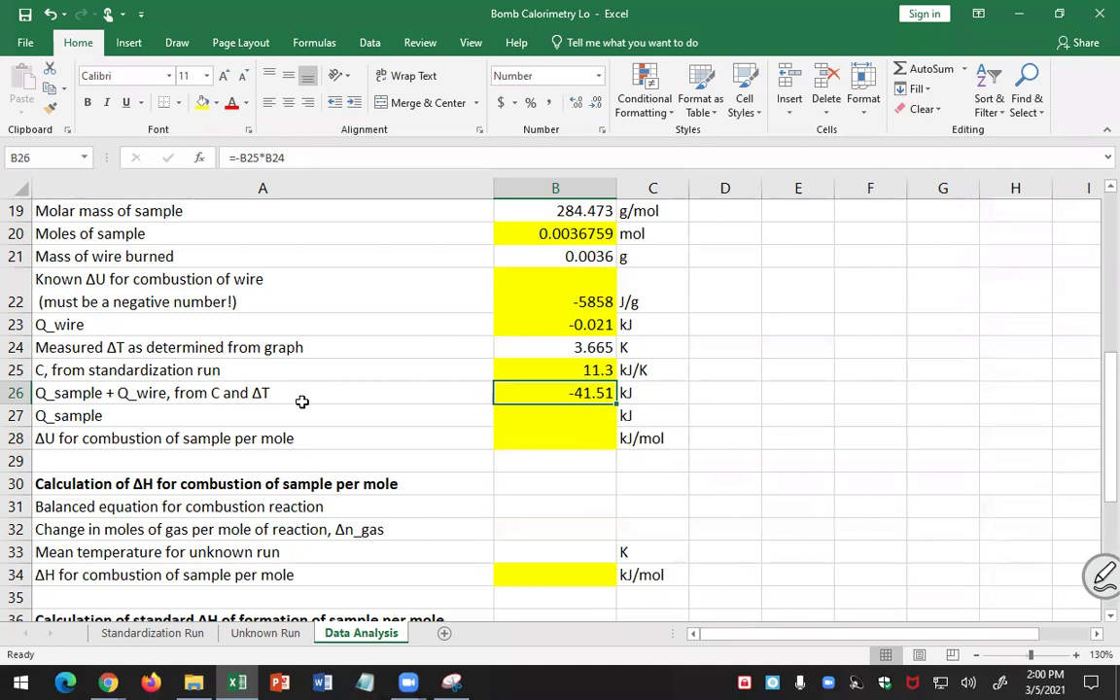
{"action": "left_click", "coordinate": [538, 414]}
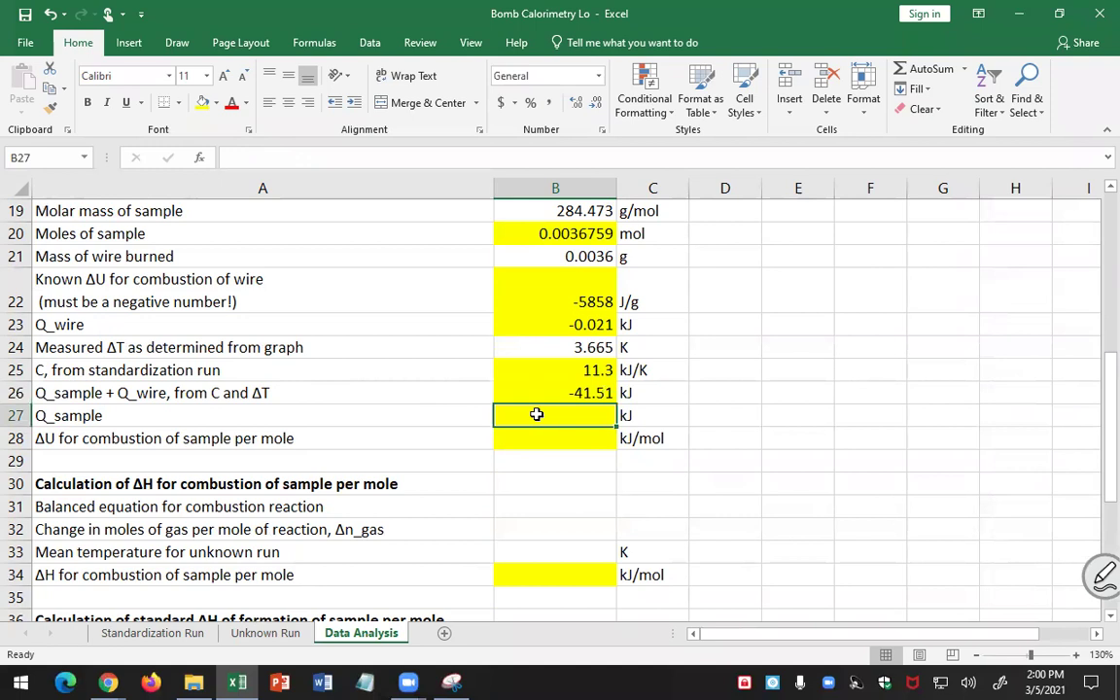
{"action": "left_click", "coordinate": [552, 322]}
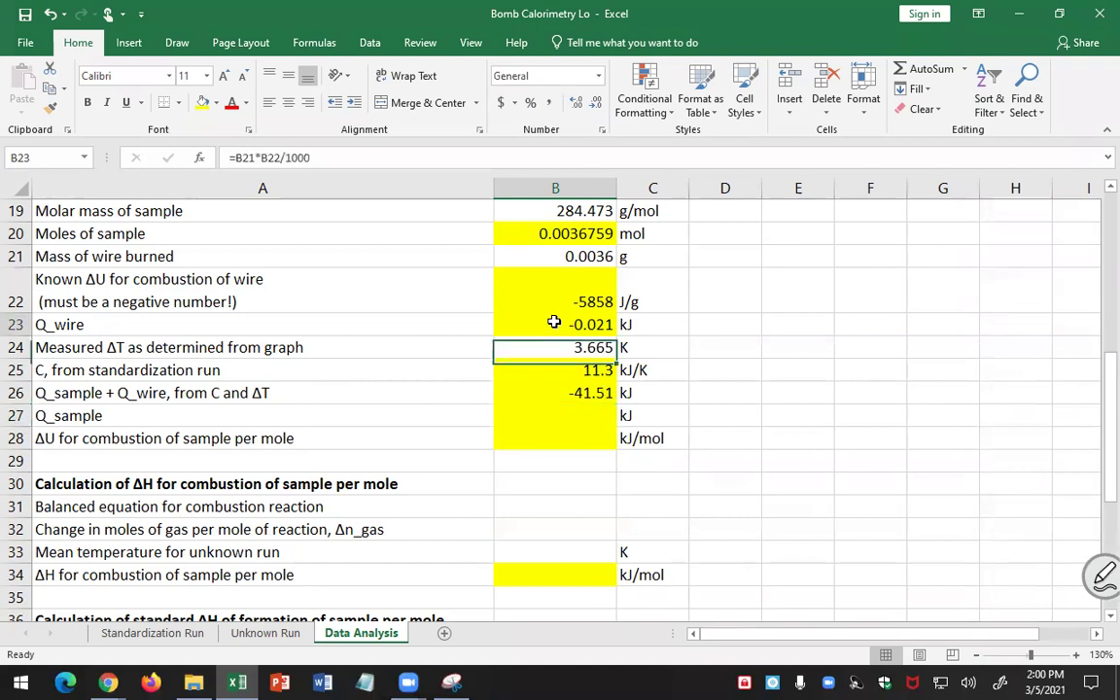
{"action": "left_click", "coordinate": [548, 415]}
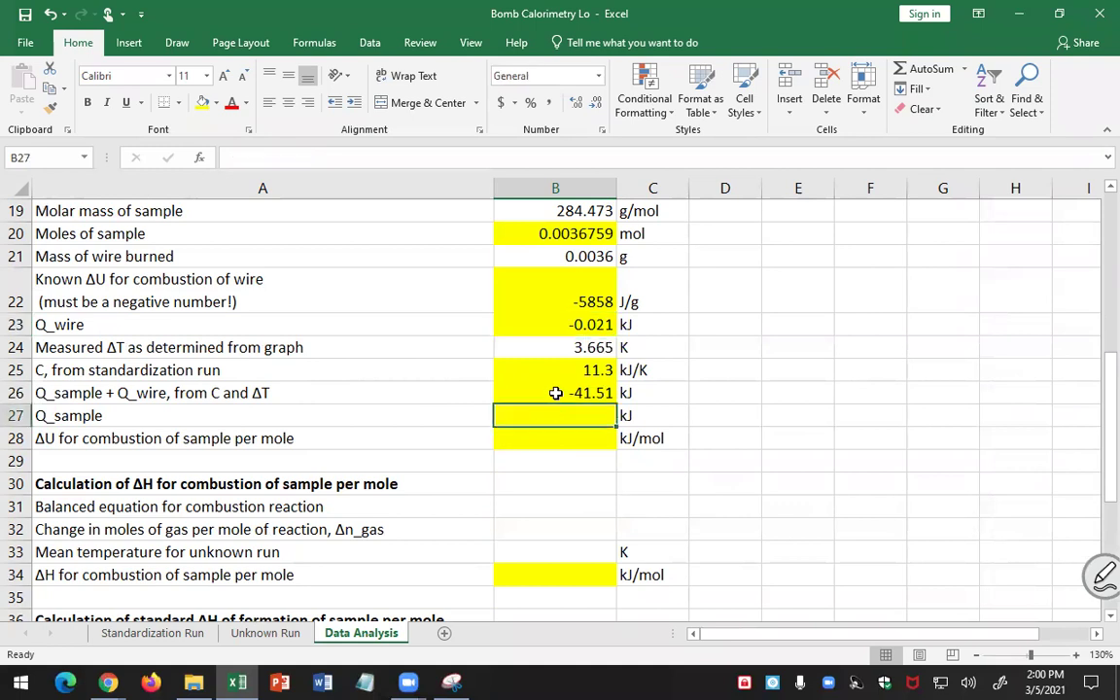
{"action": "left_click", "coordinate": [555, 392]}
{"action": "left_click", "coordinate": [563, 325]}
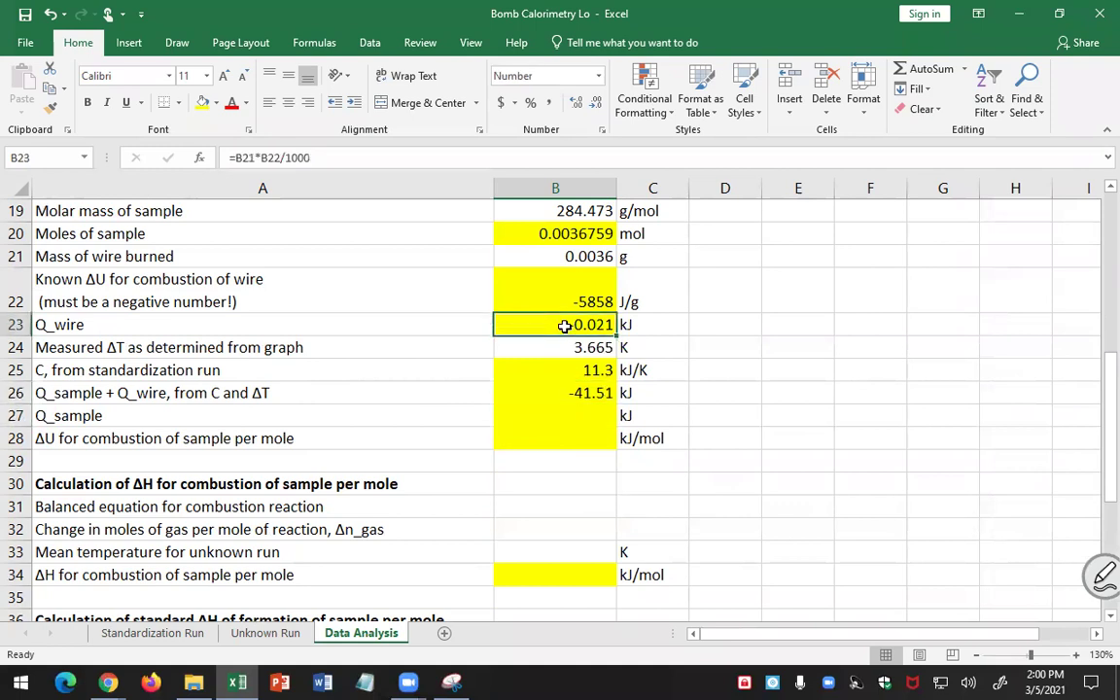
{"action": "left_click", "coordinate": [554, 412]}
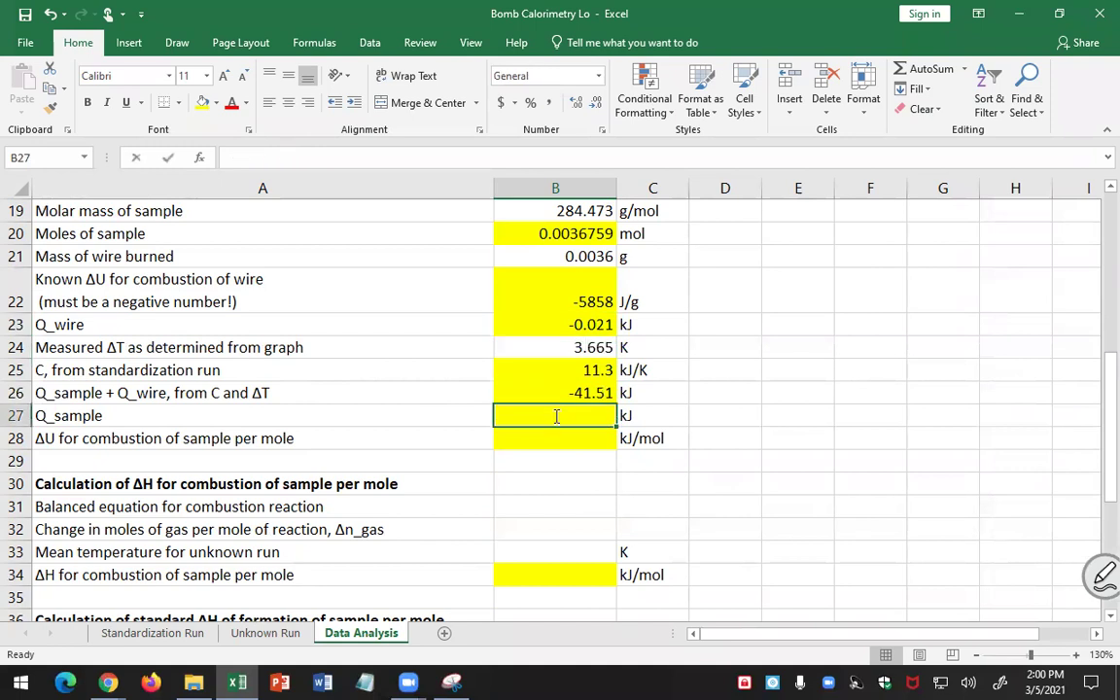
Enter =B26-B23 in B27 to compute Q_sample.
{"action": "type", "text": "="}
{"action": "left_click", "coordinate": [593, 391]}
{"action": "type", "text": "-"}
{"action": "left_click", "coordinate": [587, 325]}
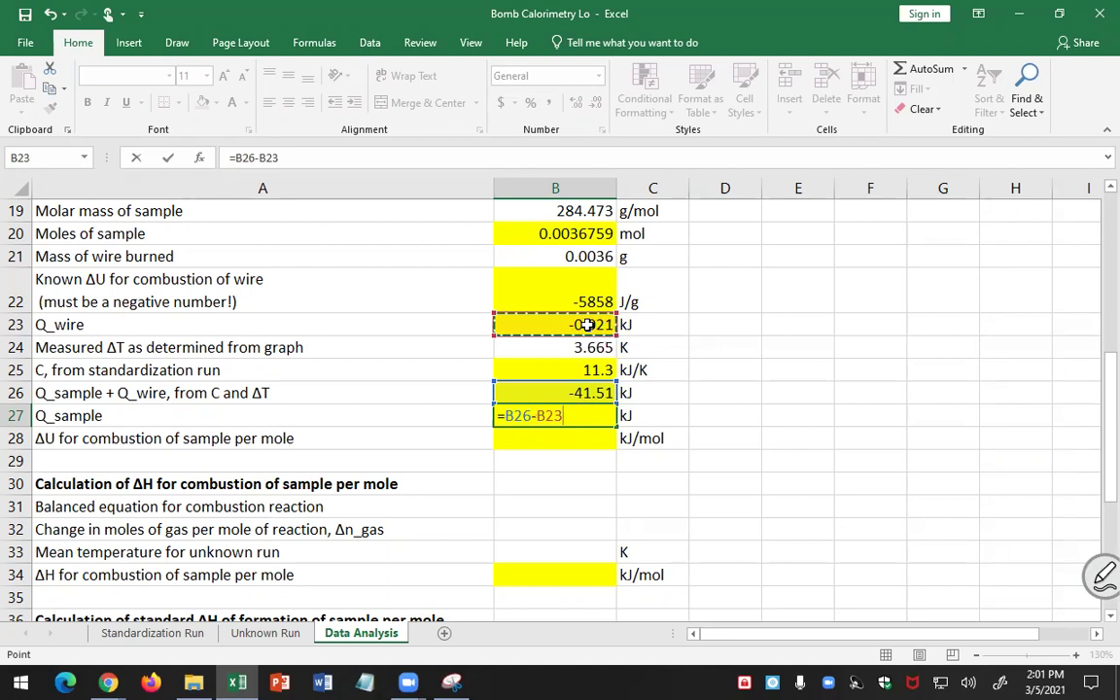
{"action": "key", "text": "Return"}
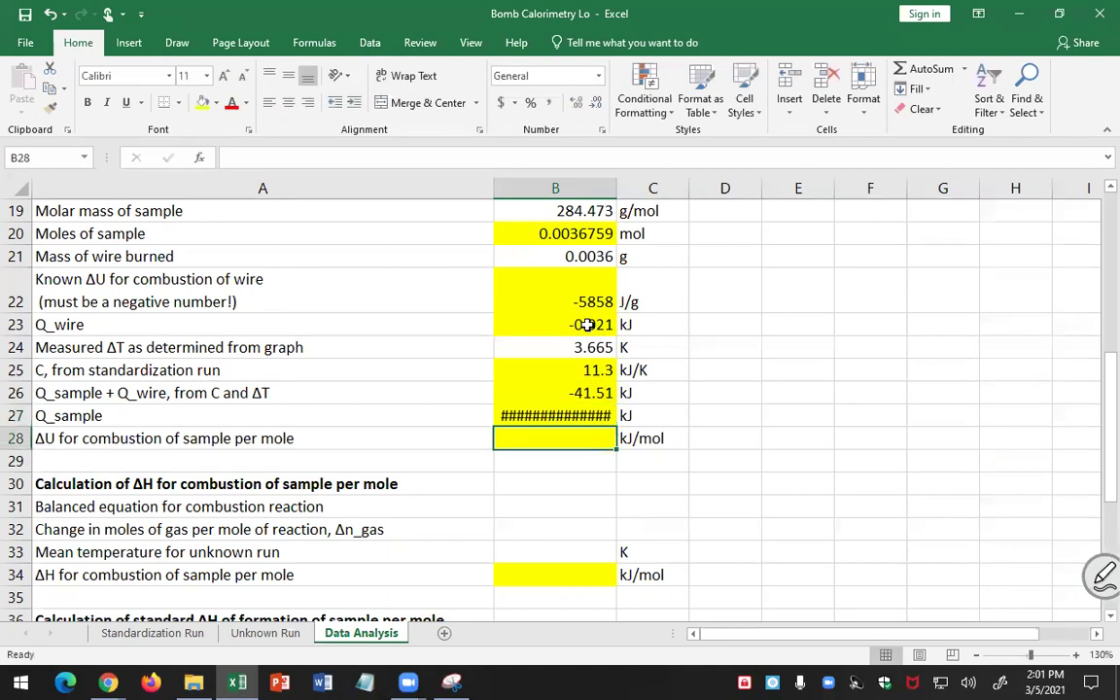
{"action": "left_click", "coordinate": [587, 415]}
{"action": "type", "text": "="}
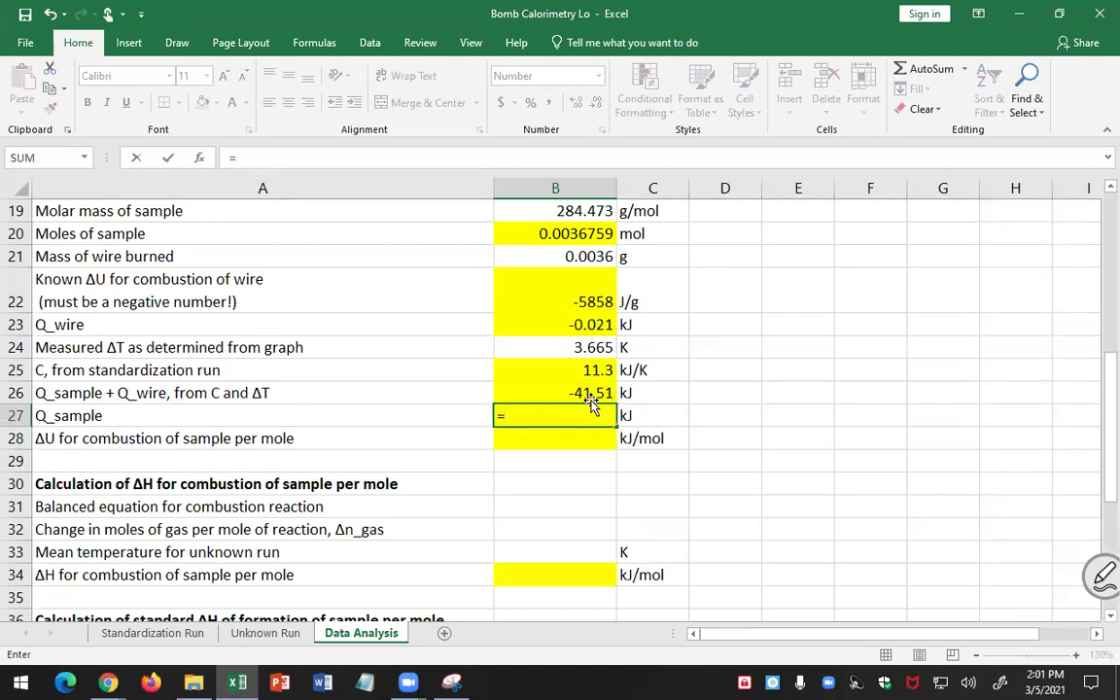
{"action": "left_click", "coordinate": [591, 392]}
{"action": "type", "text": "-"}
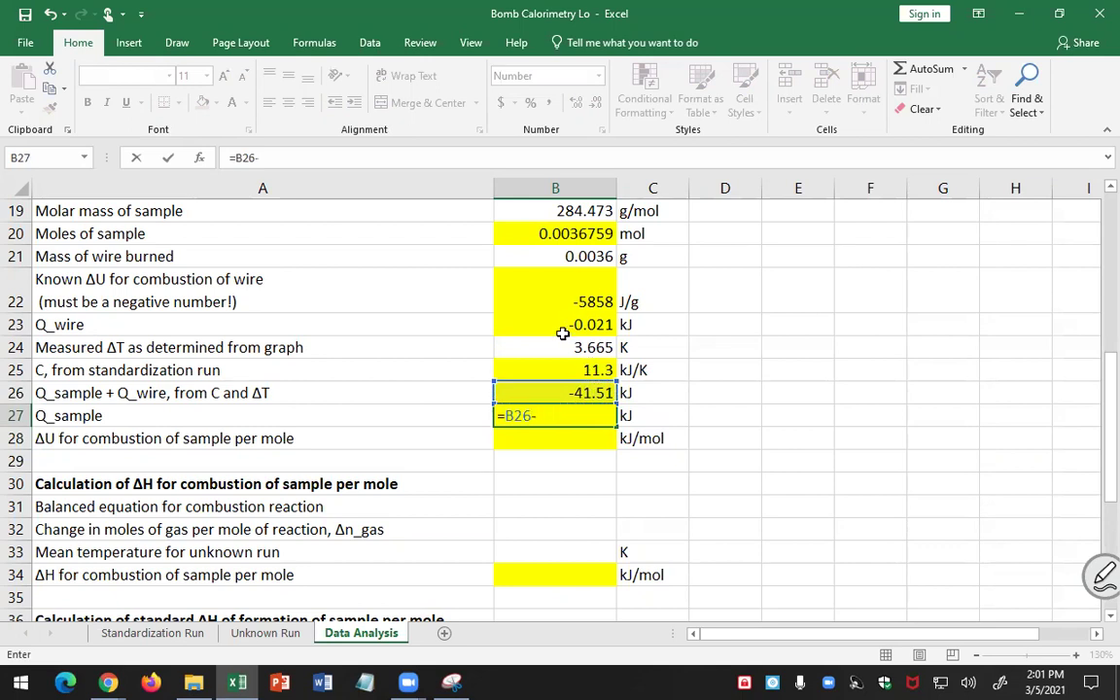
{"action": "left_click", "coordinate": [548, 325]}
{"action": "key", "text": "Return"}
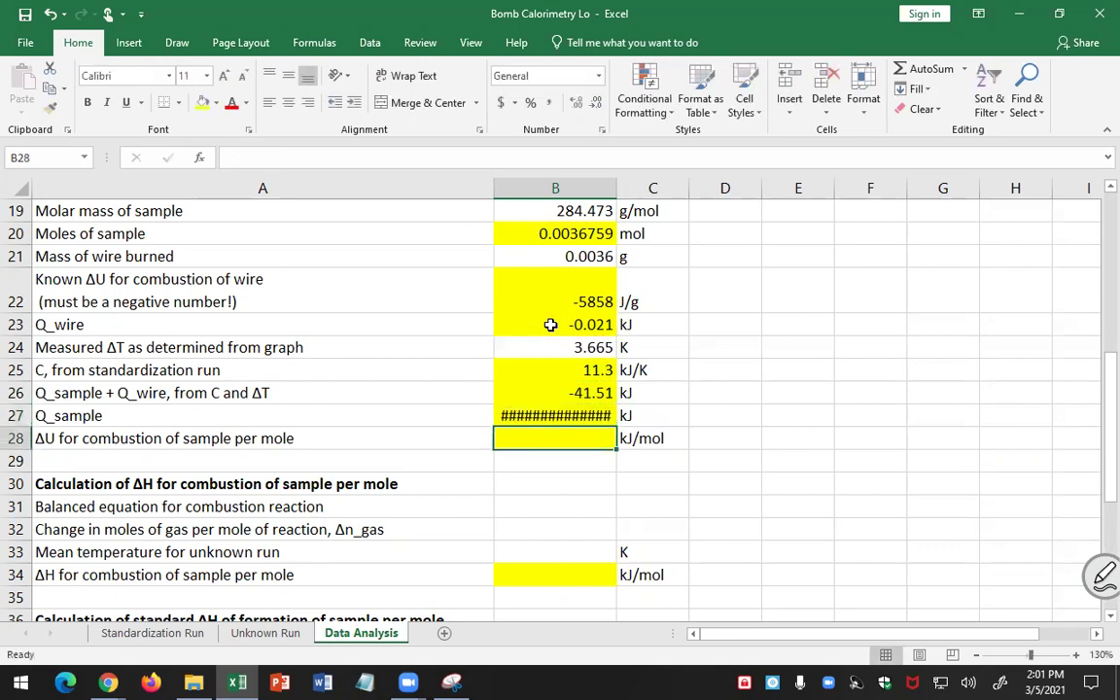
Reduce Q_sample's decimals so B27 shows -41.49 kJ.
{"action": "left_click", "coordinate": [555, 413]}
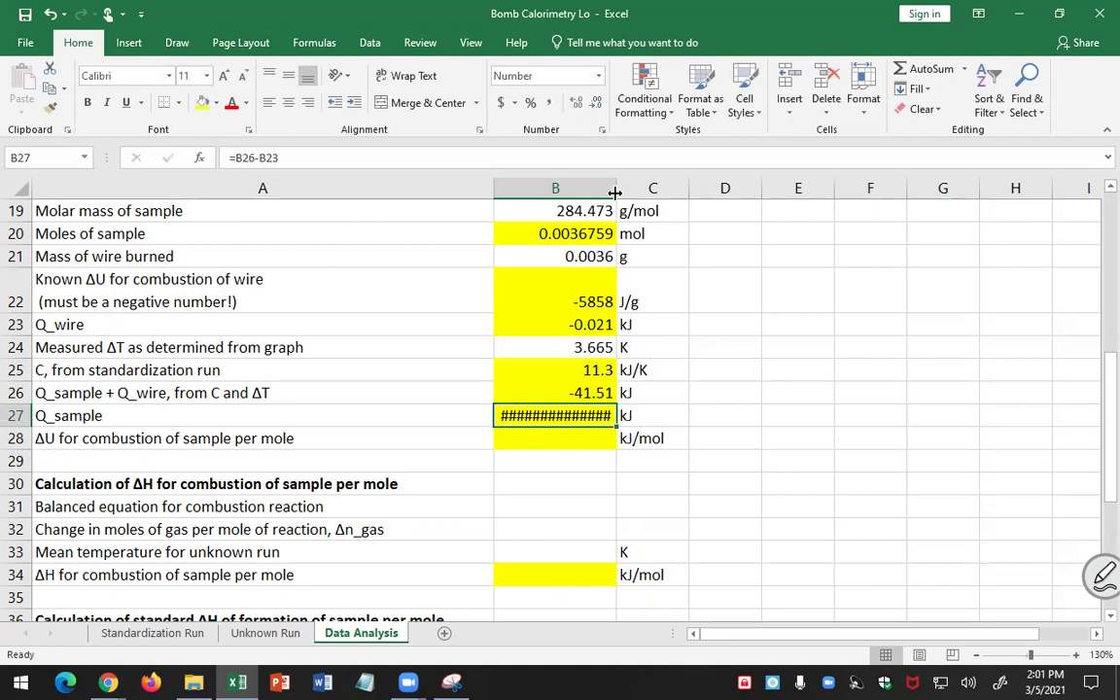
{"action": "left_click", "coordinate": [596, 105]}
{"action": "left_click", "coordinate": [596, 105]}
{"action": "left_click", "coordinate": [595, 105]}
{"action": "left_click", "coordinate": [596, 105]}
{"action": "left_click", "coordinate": [595, 105]}
{"action": "left_click", "coordinate": [595, 105]}
{"action": "left_click", "coordinate": [596, 105]}
{"action": "left_click", "coordinate": [595, 105]}
{"action": "left_click", "coordinate": [596, 105]}
{"action": "left_click", "coordinate": [595, 105]}
{"action": "left_click", "coordinate": [597, 437]}
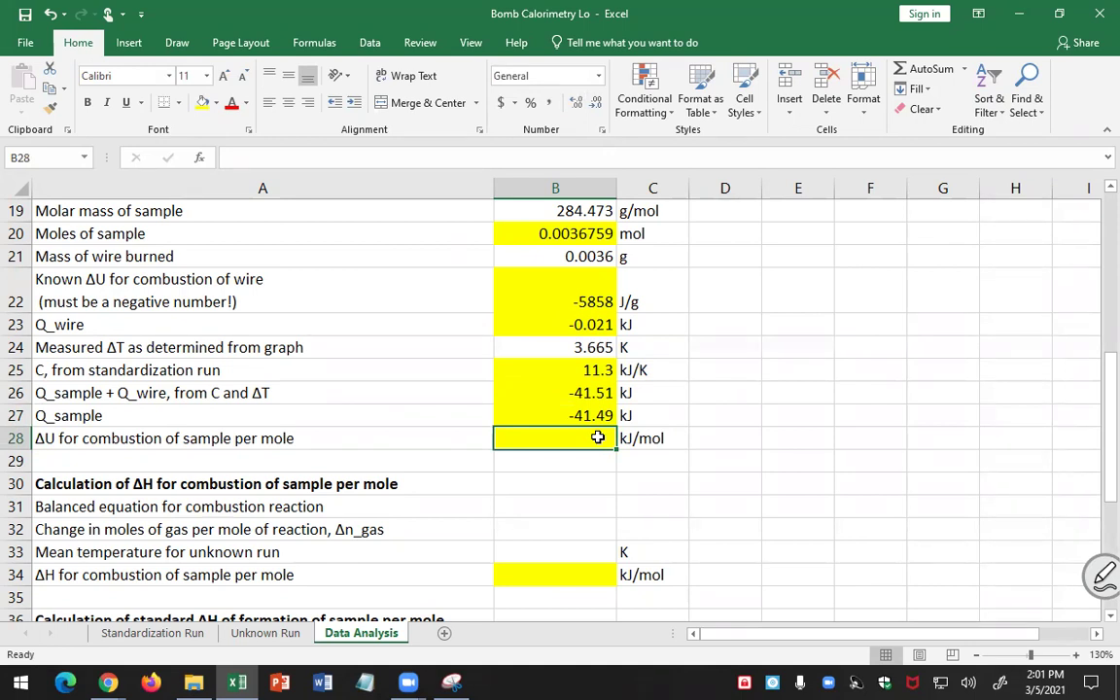
{"action": "left_click", "coordinate": [586, 397]}
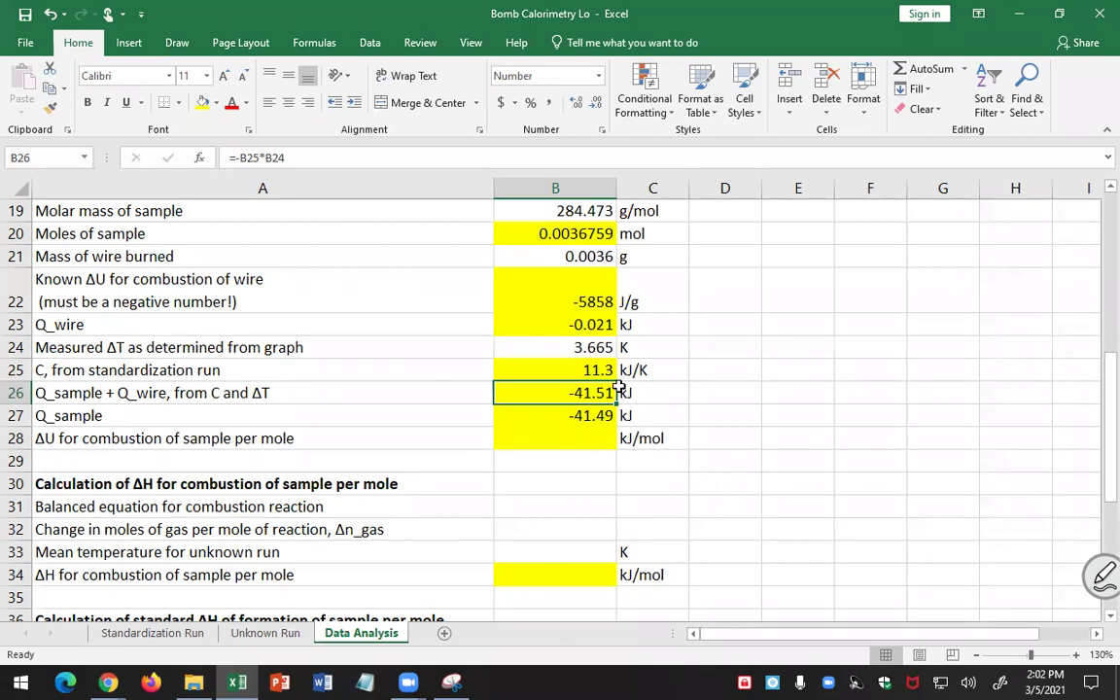
{"action": "left_click", "coordinate": [594, 370]}
{"action": "left_click", "coordinate": [583, 347]}
{"action": "scroll", "coordinate": [734, 382], "scroll_direction": "up", "scroll_amount": 3}
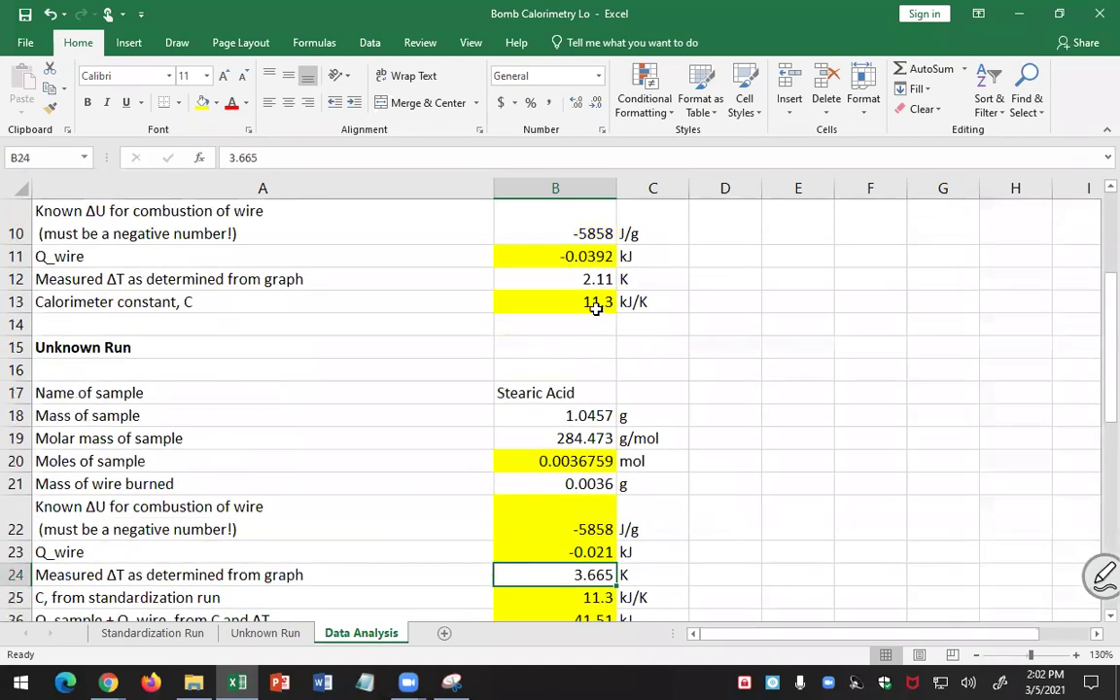
{"action": "left_click", "coordinate": [595, 303]}
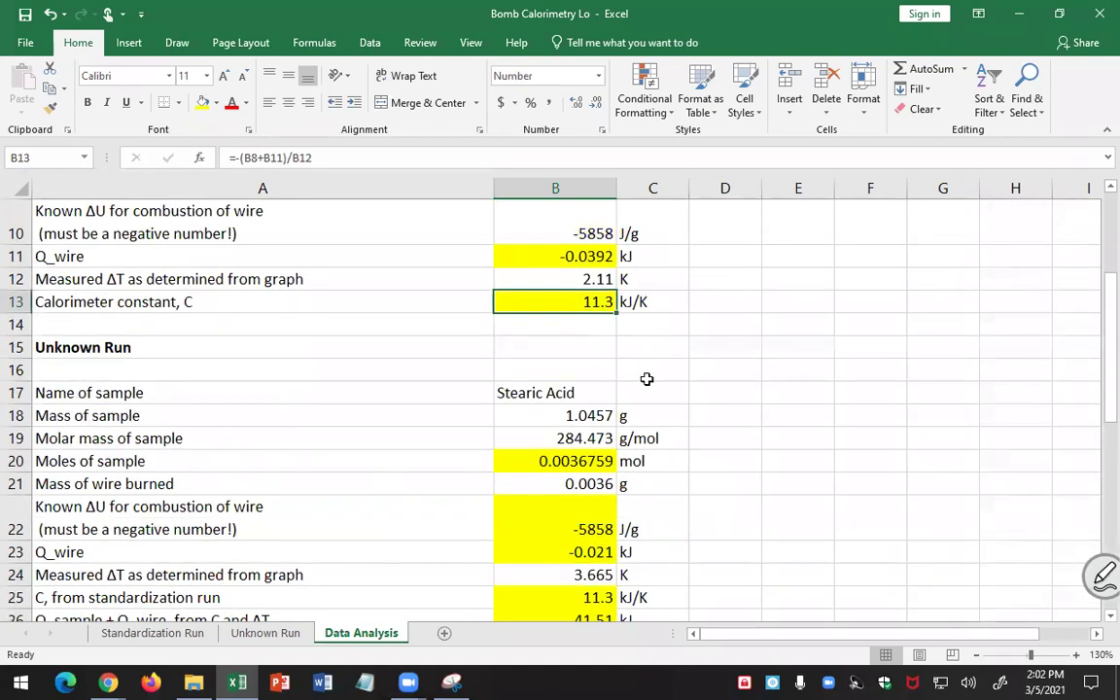
{"action": "left_click", "coordinate": [596, 105]}
{"action": "left_click", "coordinate": [576, 105]}
{"action": "left_click", "coordinate": [575, 105]}
{"action": "left_click", "coordinate": [575, 105]}
{"action": "left_click", "coordinate": [575, 107]}
{"action": "left_click", "coordinate": [575, 107]}
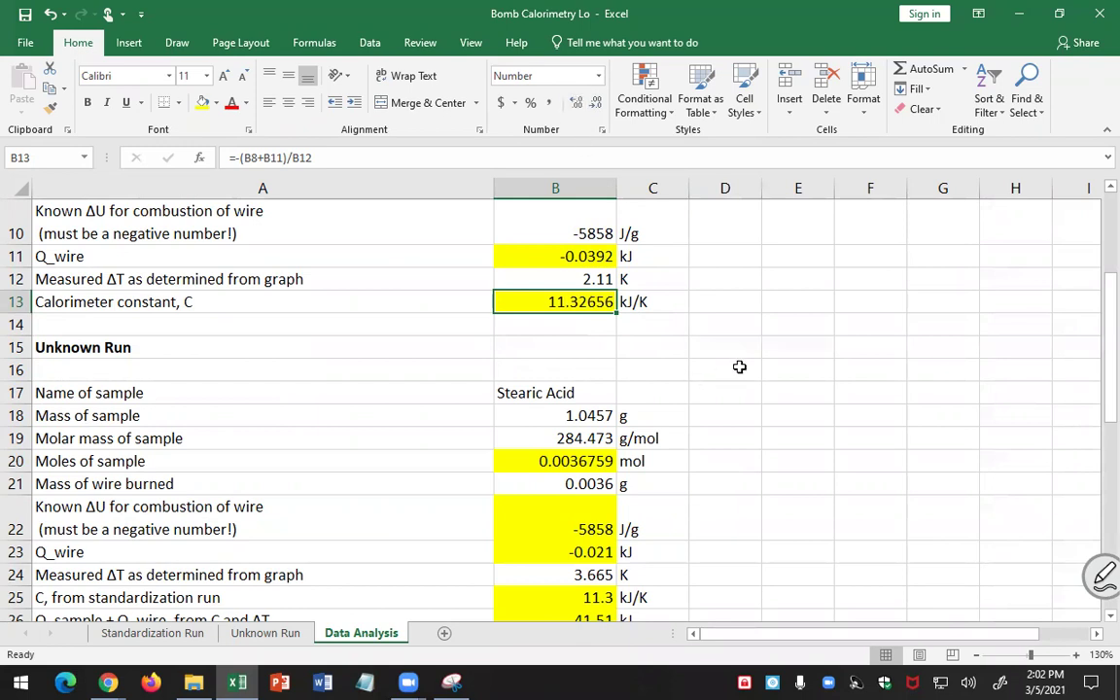
{"action": "scroll", "coordinate": [719, 360], "scroll_direction": "up", "scroll_amount": 3}
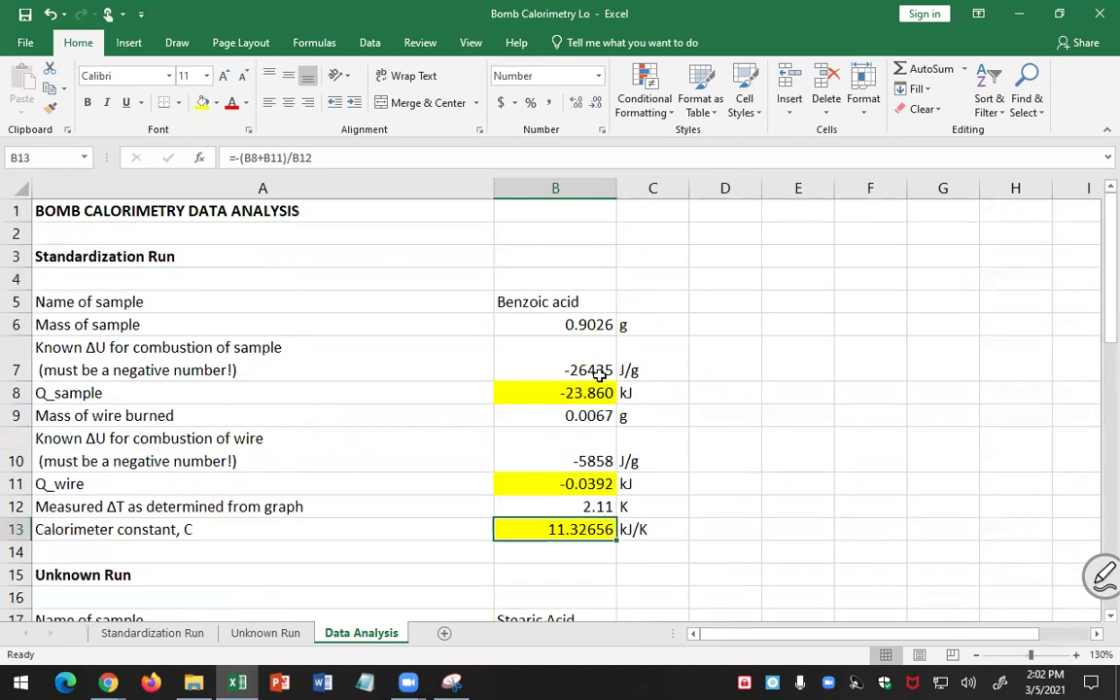
{"action": "left_click", "coordinate": [583, 393]}
{"action": "left_click", "coordinate": [576, 105]}
{"action": "left_click", "coordinate": [577, 105]}
{"action": "left_click", "coordinate": [576, 105]}
{"action": "left_click", "coordinate": [576, 105]}
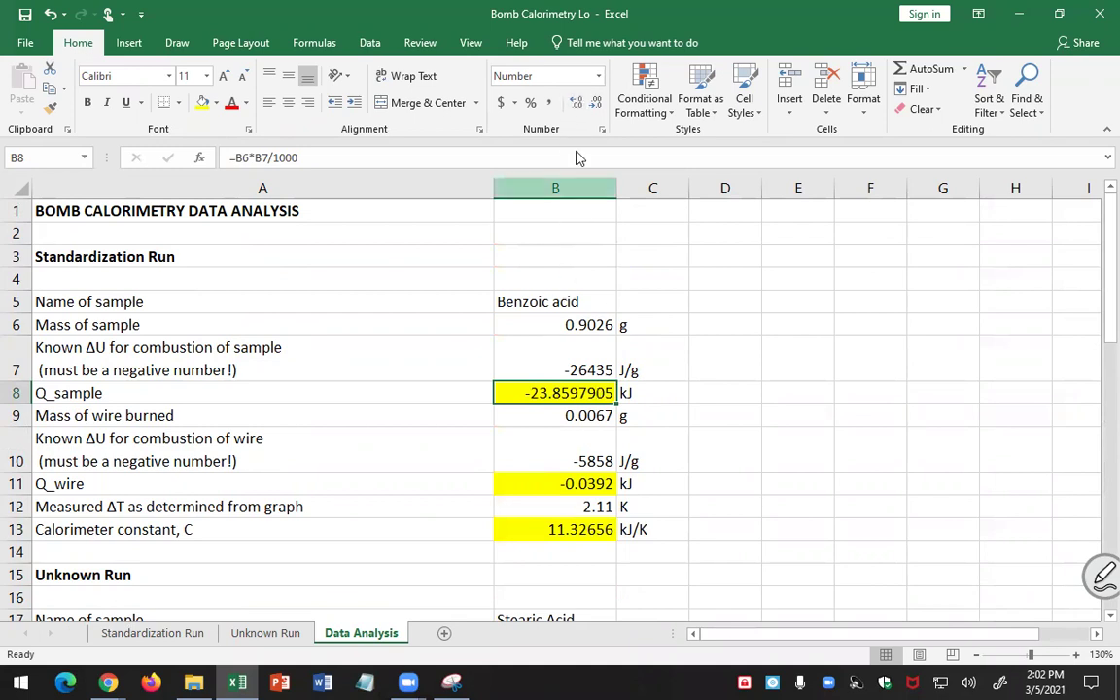
{"action": "left_click", "coordinate": [595, 105]}
{"action": "left_click", "coordinate": [596, 105]}
{"action": "left_click", "coordinate": [596, 105]}
{"action": "left_click", "coordinate": [596, 105]}
{"action": "left_click", "coordinate": [596, 105]}
{"action": "left_click", "coordinate": [576, 105]}
{"action": "left_click", "coordinate": [525, 341]}
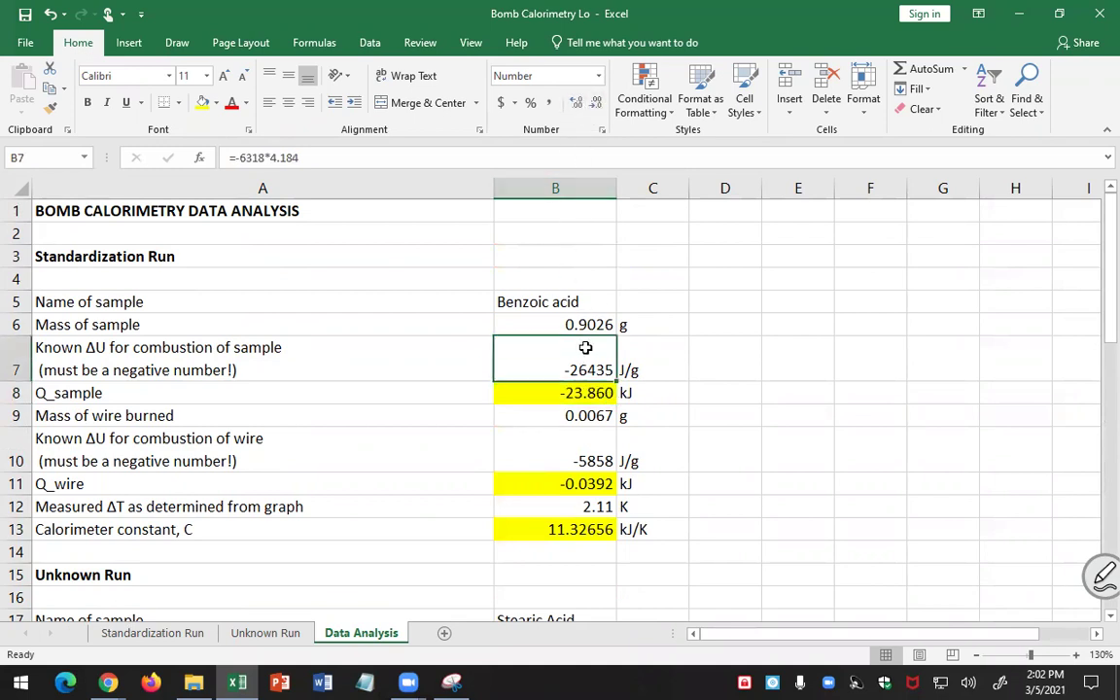
{"action": "left_click", "coordinate": [576, 105]}
{"action": "left_click", "coordinate": [577, 105]}
{"action": "left_click", "coordinate": [576, 105]}
{"action": "left_click", "coordinate": [576, 105]}
{"action": "left_click", "coordinate": [577, 105]}
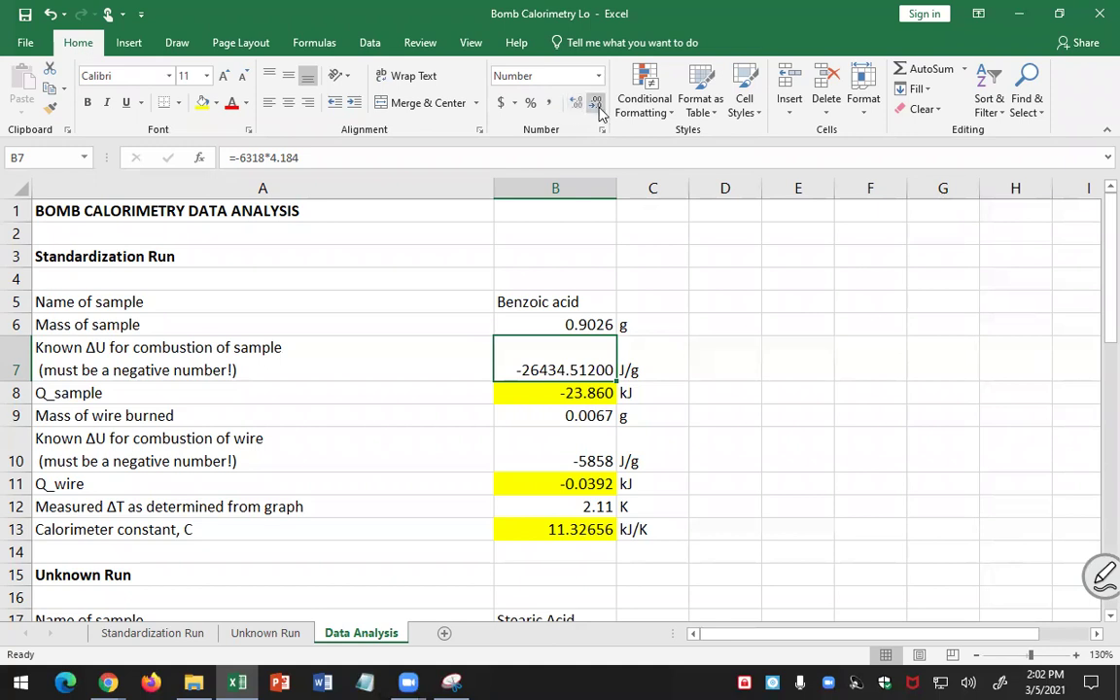
{"action": "left_click", "coordinate": [597, 104]}
{"action": "left_click", "coordinate": [597, 104]}
{"action": "left_click", "coordinate": [597, 104]}
{"action": "left_click", "coordinate": [596, 104]}
{"action": "left_click", "coordinate": [596, 104]}
{"action": "left_click", "coordinate": [574, 391]}
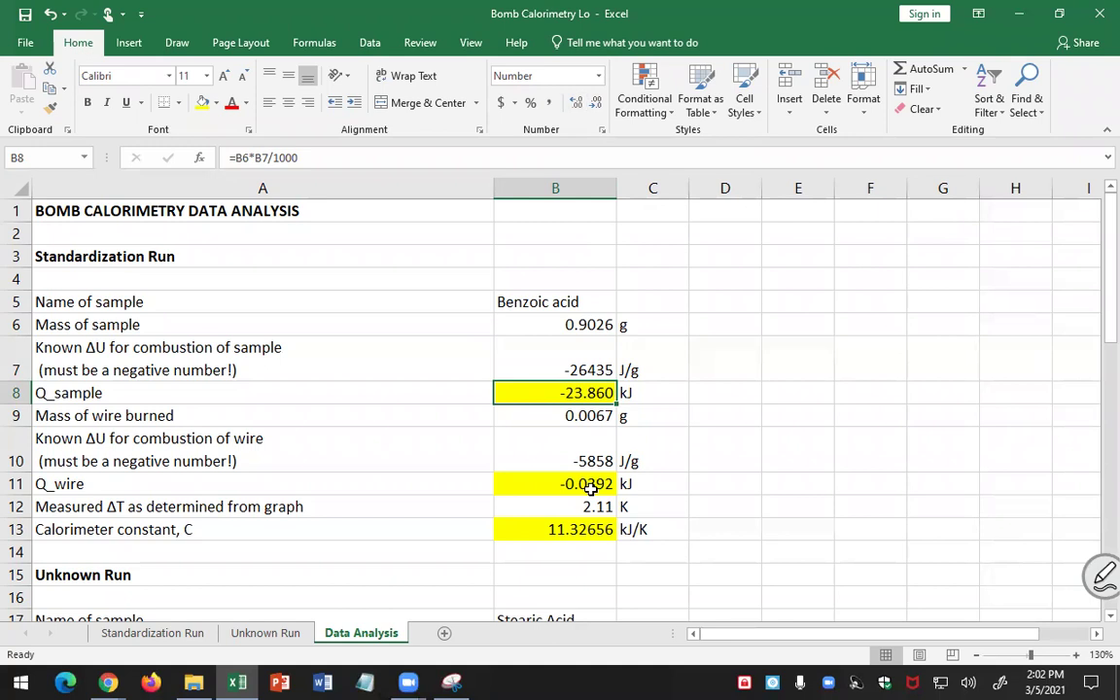
{"action": "left_click", "coordinate": [590, 484]}
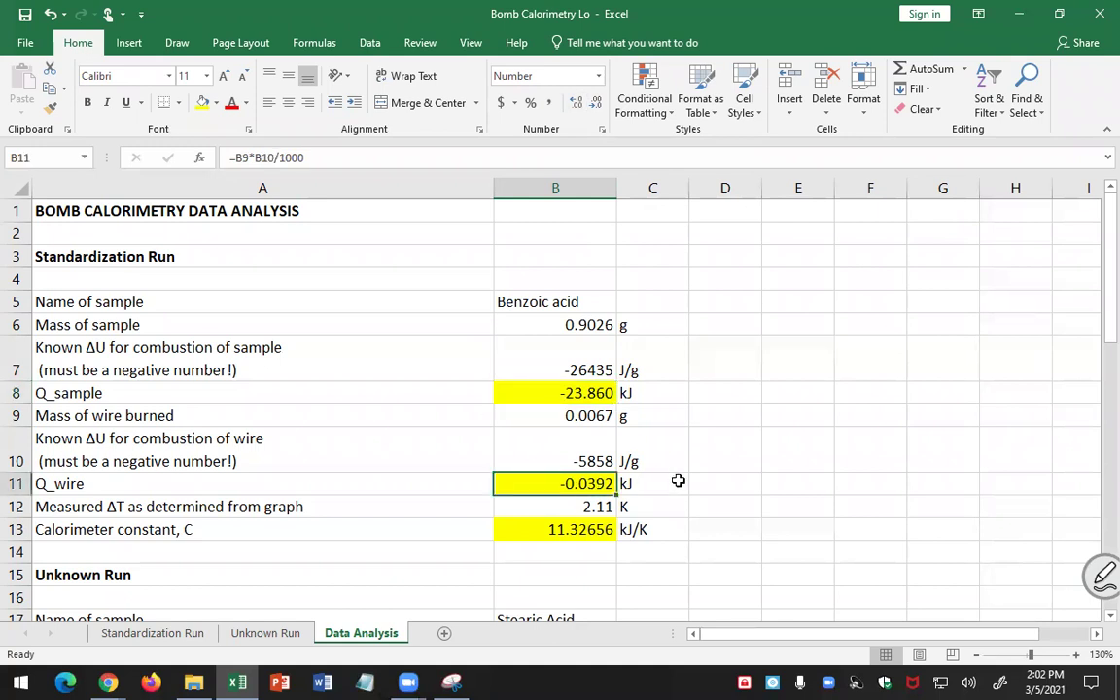
{"action": "scroll", "coordinate": [680, 480], "scroll_direction": "down", "scroll_amount": 2}
{"action": "left_click", "coordinate": [590, 394]}
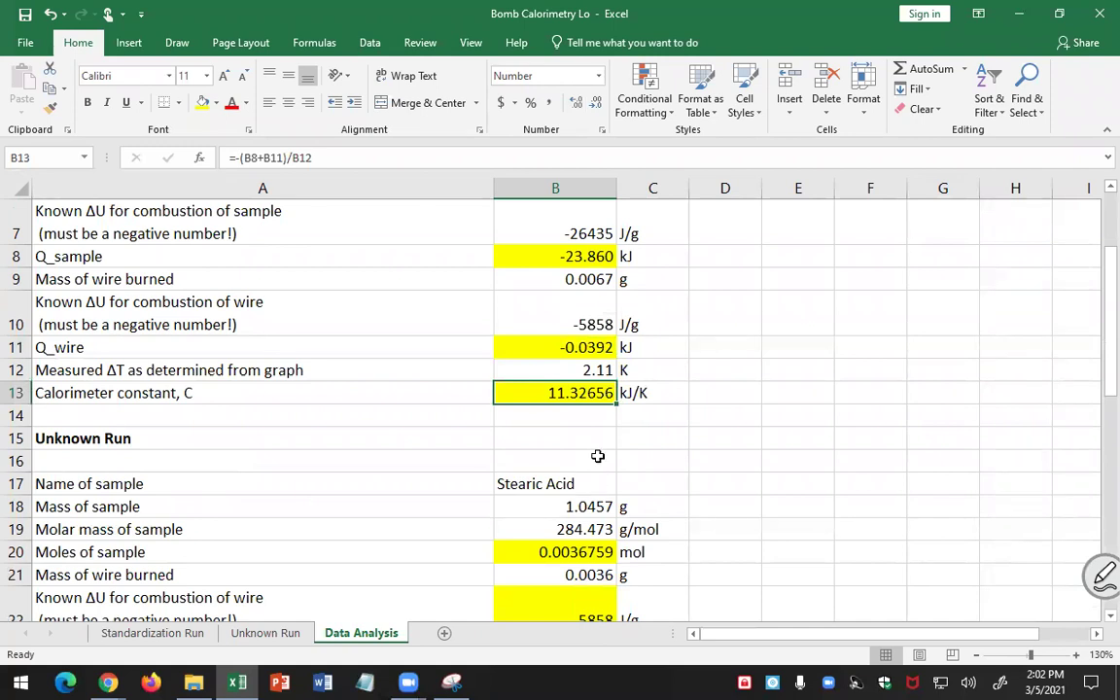
{"action": "left_click", "coordinate": [522, 296]}
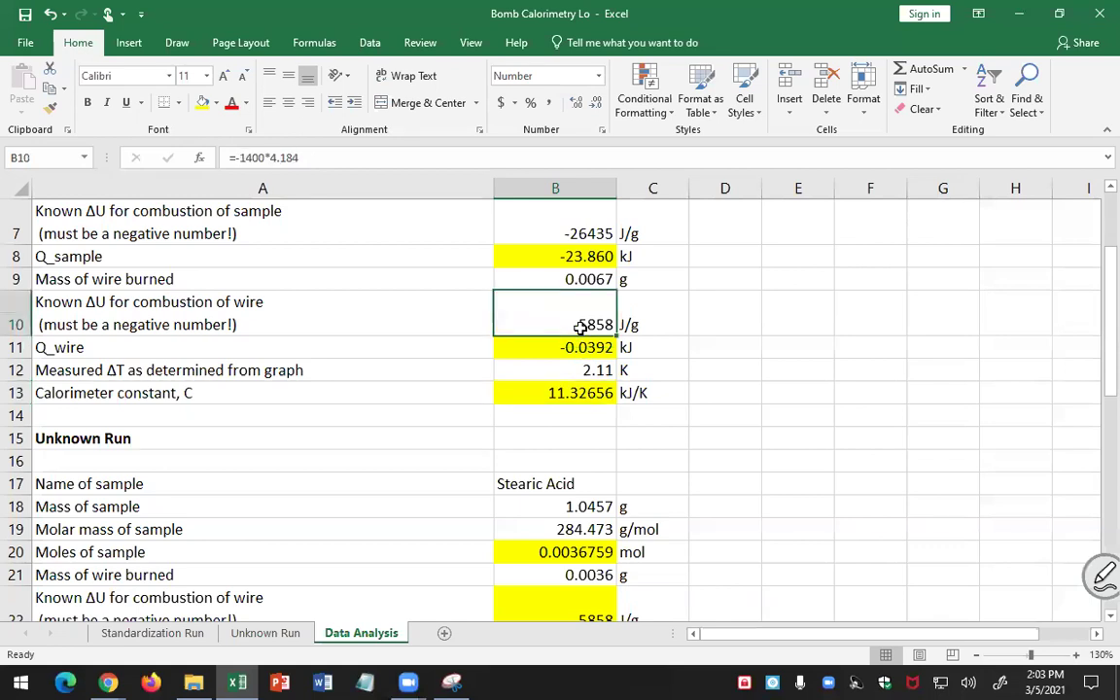
{"action": "left_click", "coordinate": [576, 104]}
{"action": "left_click", "coordinate": [577, 104]}
{"action": "left_click", "coordinate": [576, 104]}
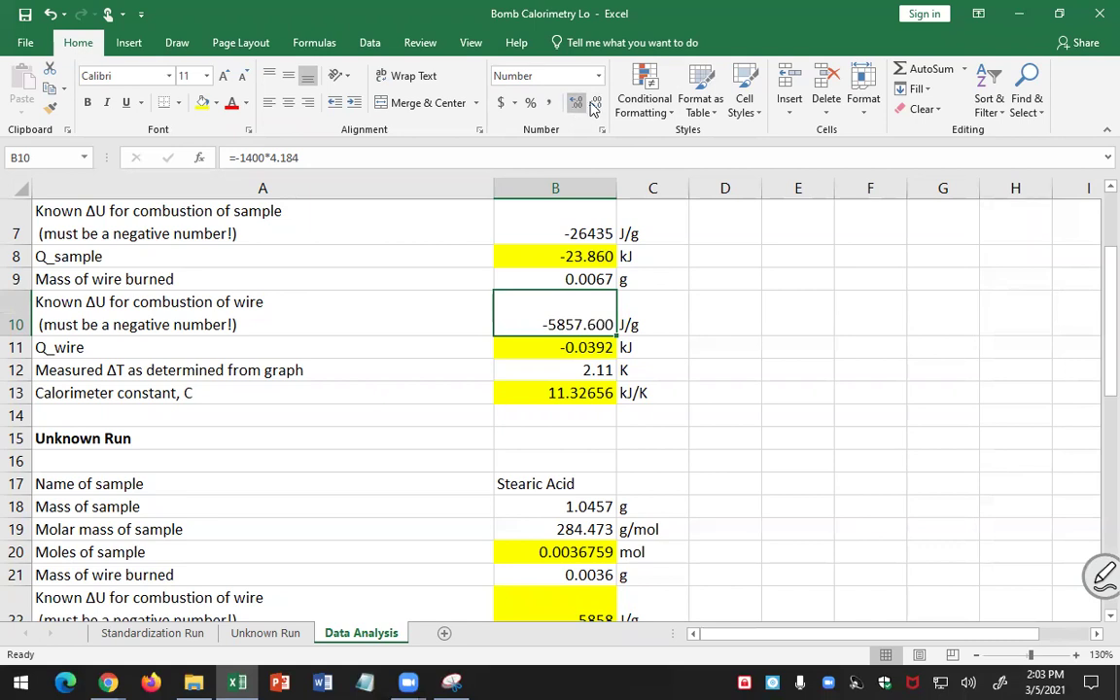
{"action": "left_click", "coordinate": [594, 104]}
{"action": "left_click", "coordinate": [594, 104]}
{"action": "left_click", "coordinate": [595, 104]}
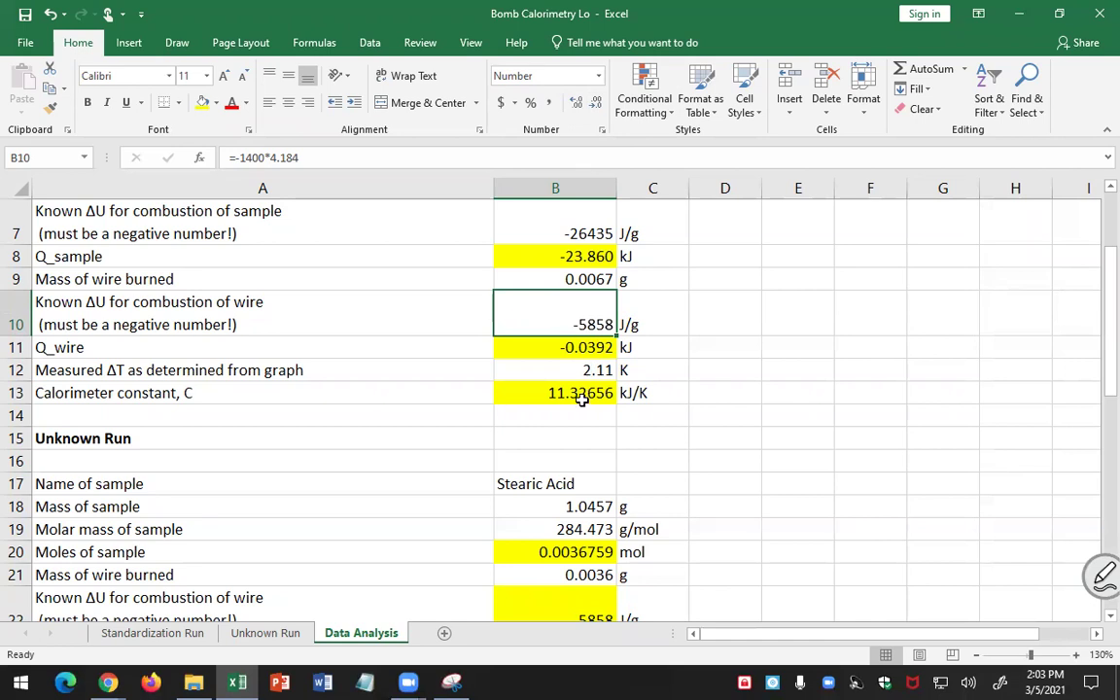
{"action": "left_click", "coordinate": [574, 369]}
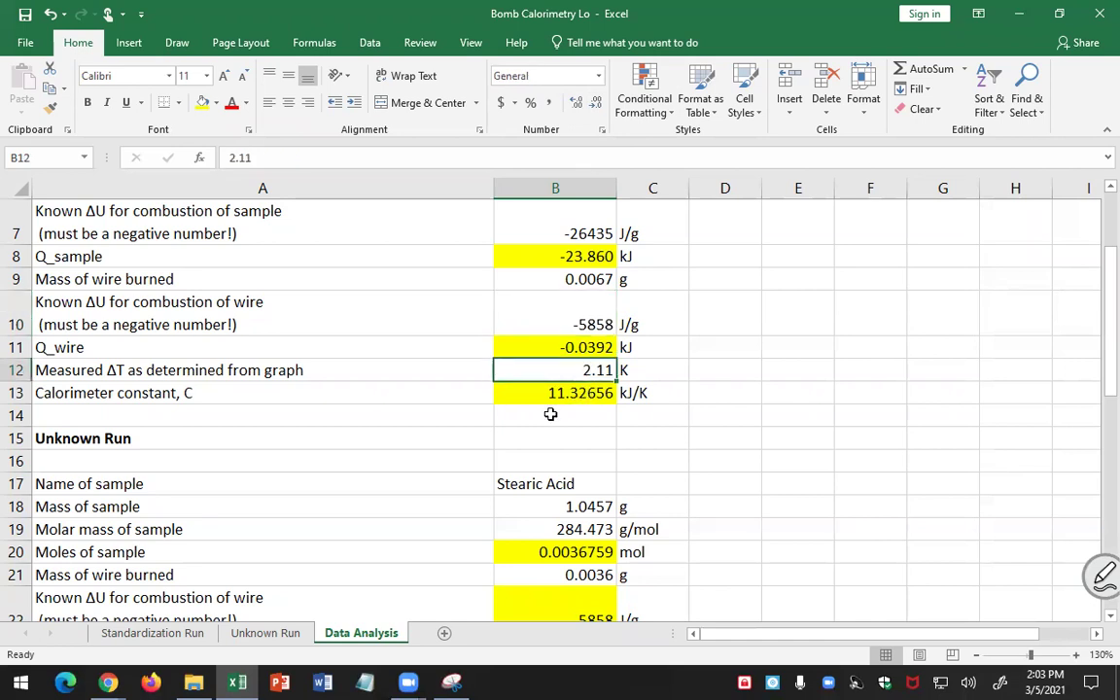
{"action": "left_click", "coordinate": [577, 392]}
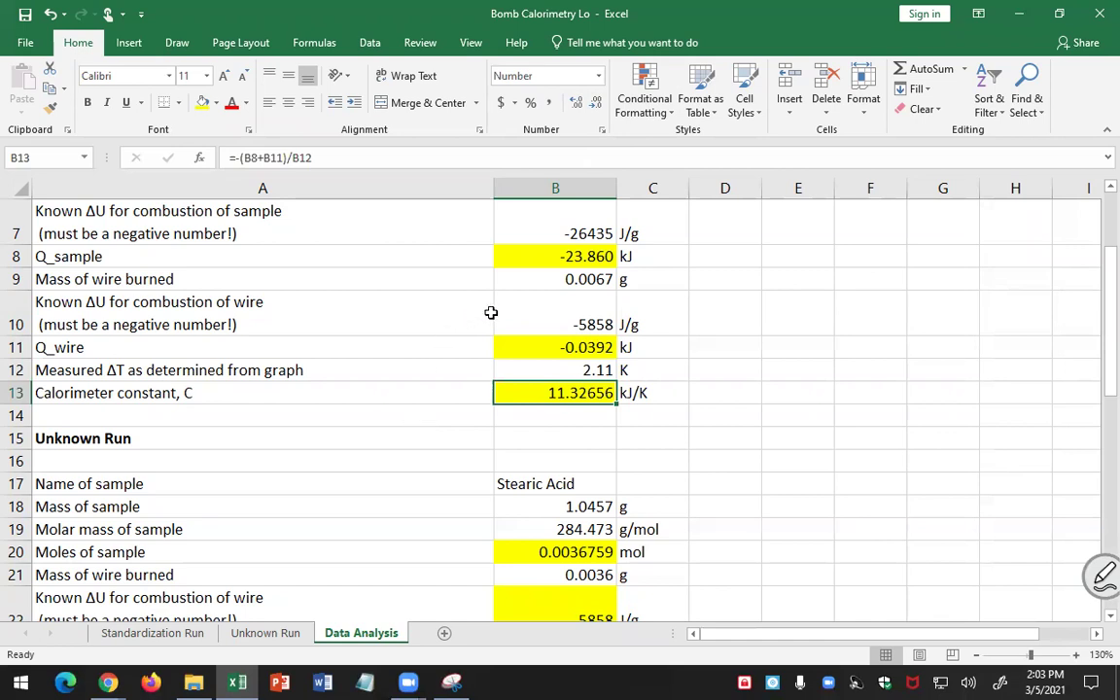
{"action": "left_click", "coordinate": [595, 109]}
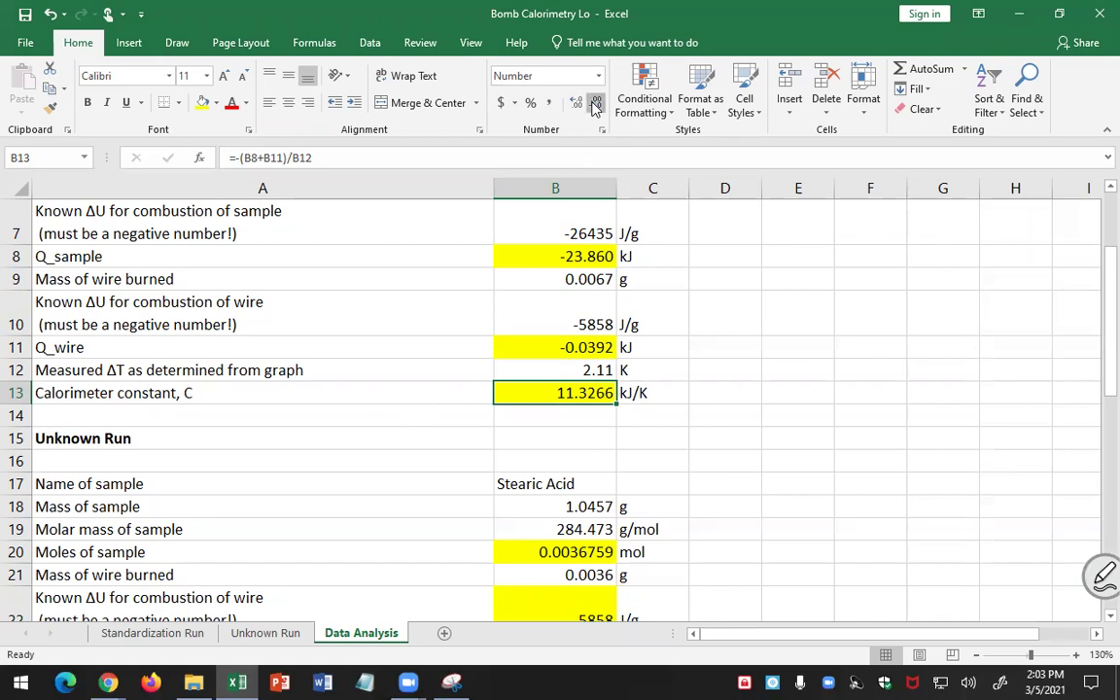
{"action": "left_click", "coordinate": [595, 109]}
{"action": "left_click", "coordinate": [596, 107]}
{"action": "left_click", "coordinate": [595, 109]}
{"action": "left_click", "coordinate": [719, 346]}
Review the Q_sample formula in B27 before filling ΔU per mole.
{"action": "scroll", "coordinate": [719, 342], "scroll_direction": "down", "scroll_amount": 1}
{"action": "scroll", "coordinate": [719, 342], "scroll_direction": "down", "scroll_amount": 4}
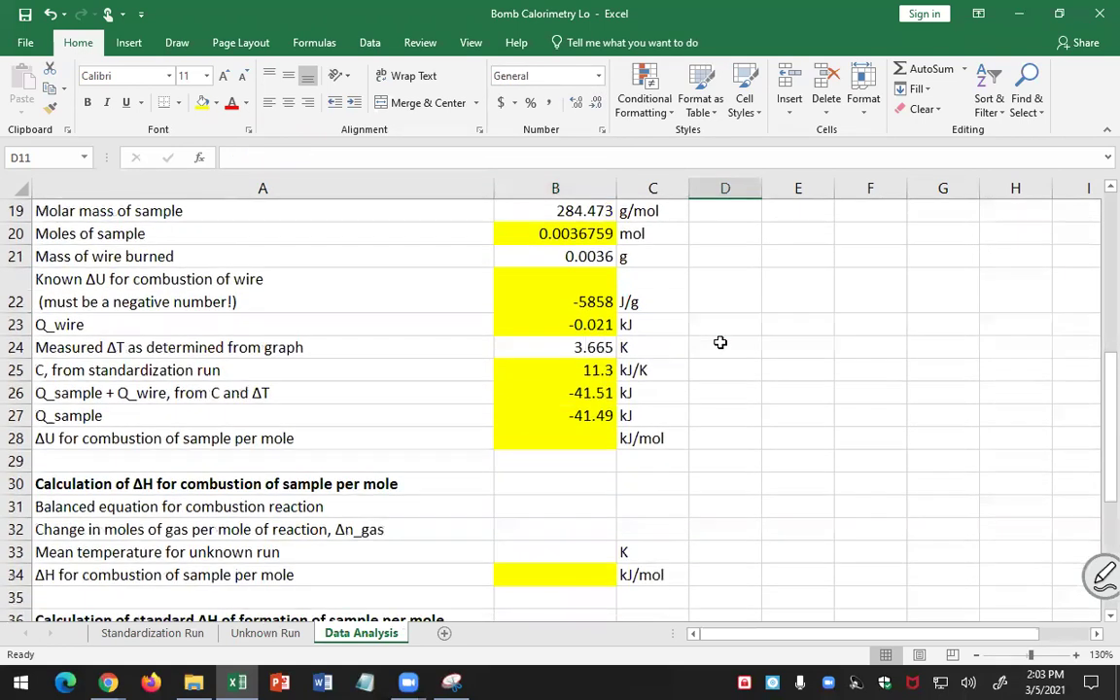
{"action": "left_click", "coordinate": [566, 441]}
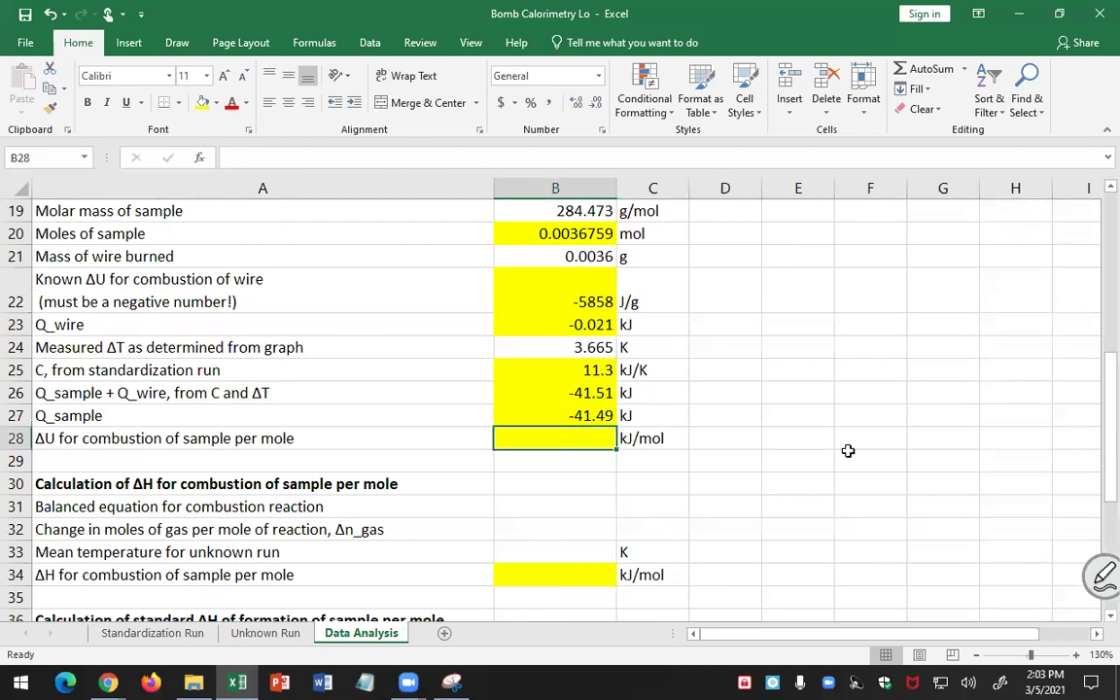
{"action": "scroll", "coordinate": [848, 450], "scroll_direction": "up", "scroll_amount": 1}
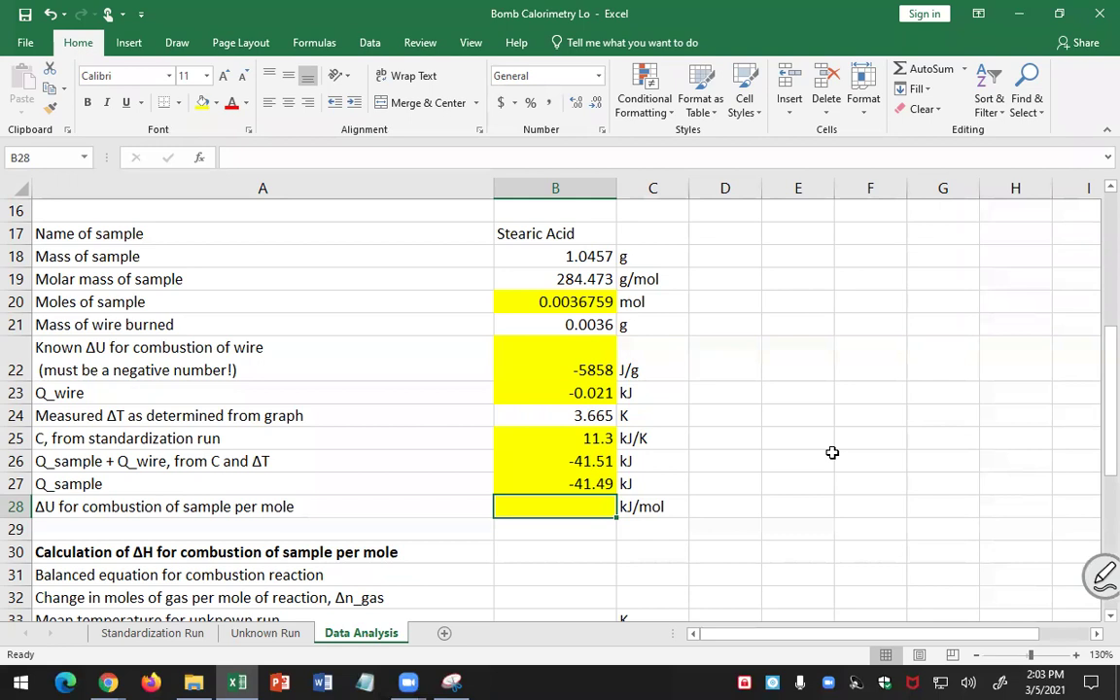
{"action": "scroll", "coordinate": [832, 452], "scroll_direction": "up", "scroll_amount": 1}
{"action": "key", "text": "Up"}
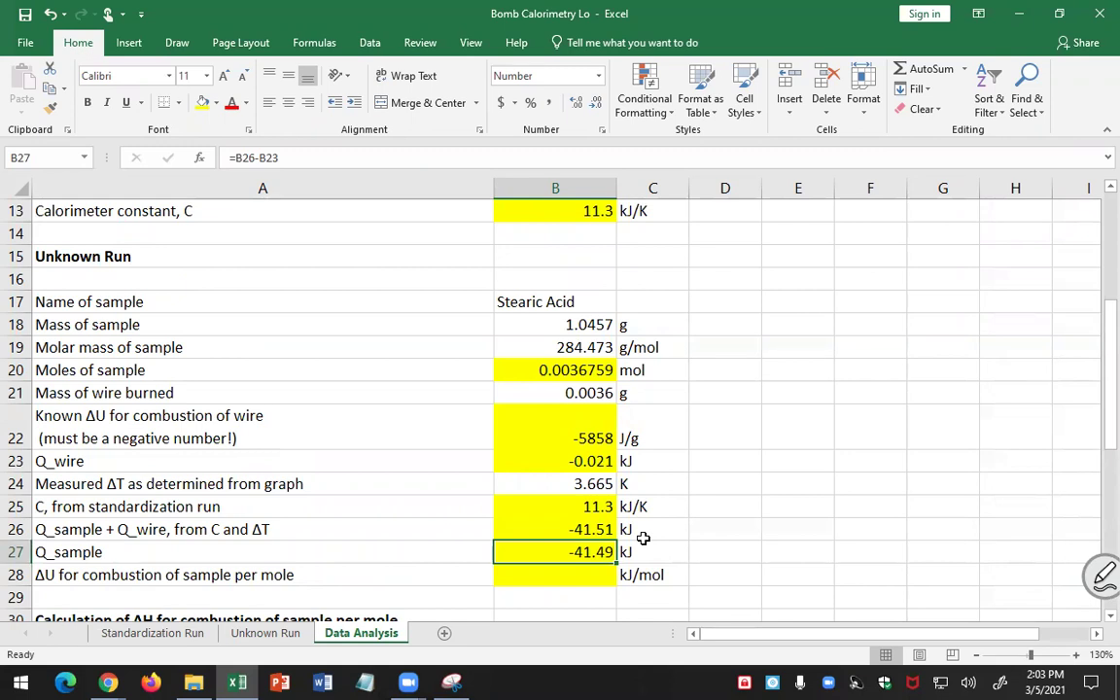
{"action": "scroll", "coordinate": [778, 426], "scroll_direction": "down", "scroll_amount": 1}
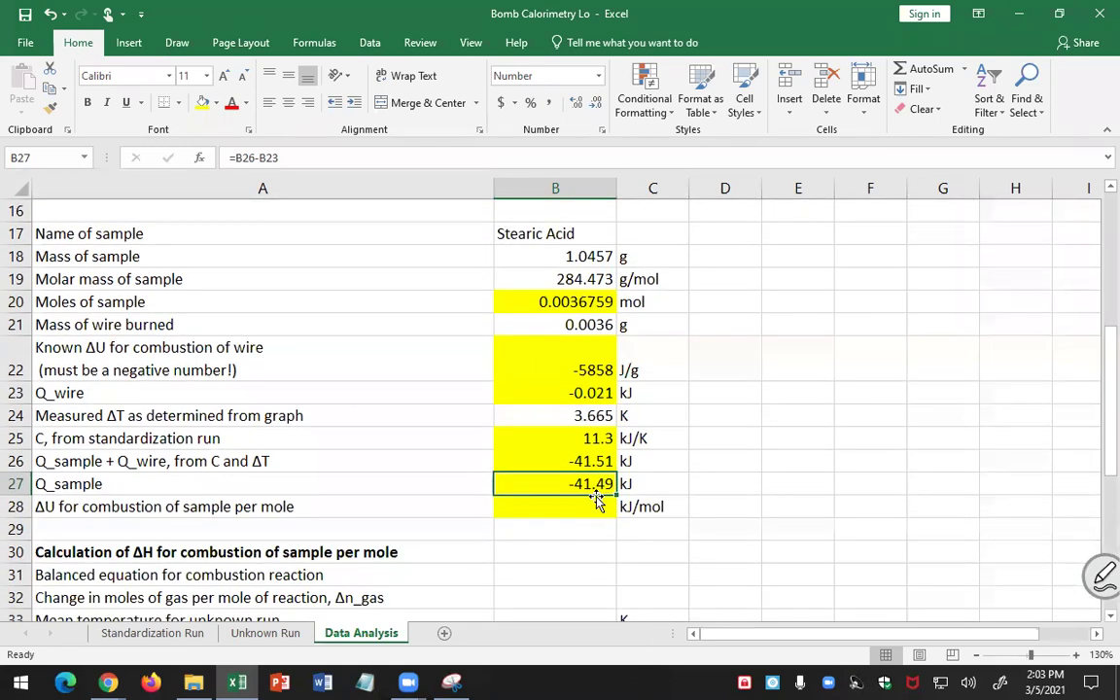
Enter =B27/B20 in B28 for ΔU of combustion per mole.
{"action": "left_click", "coordinate": [590, 503]}
{"action": "type", "text": "="}
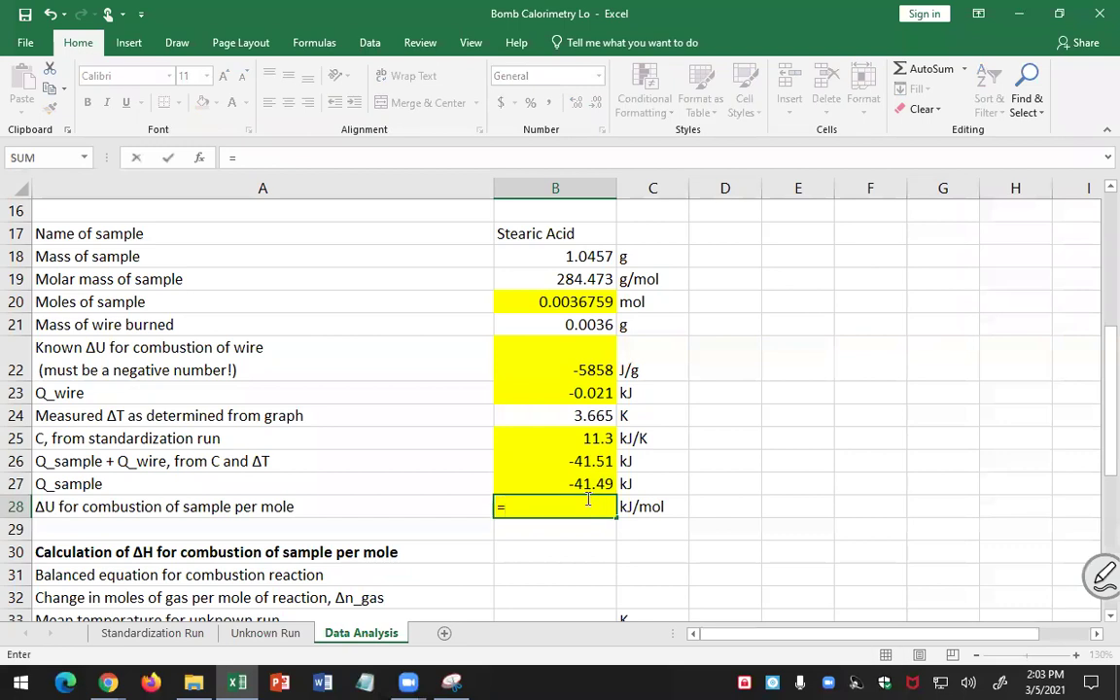
{"action": "left_click", "coordinate": [578, 483]}
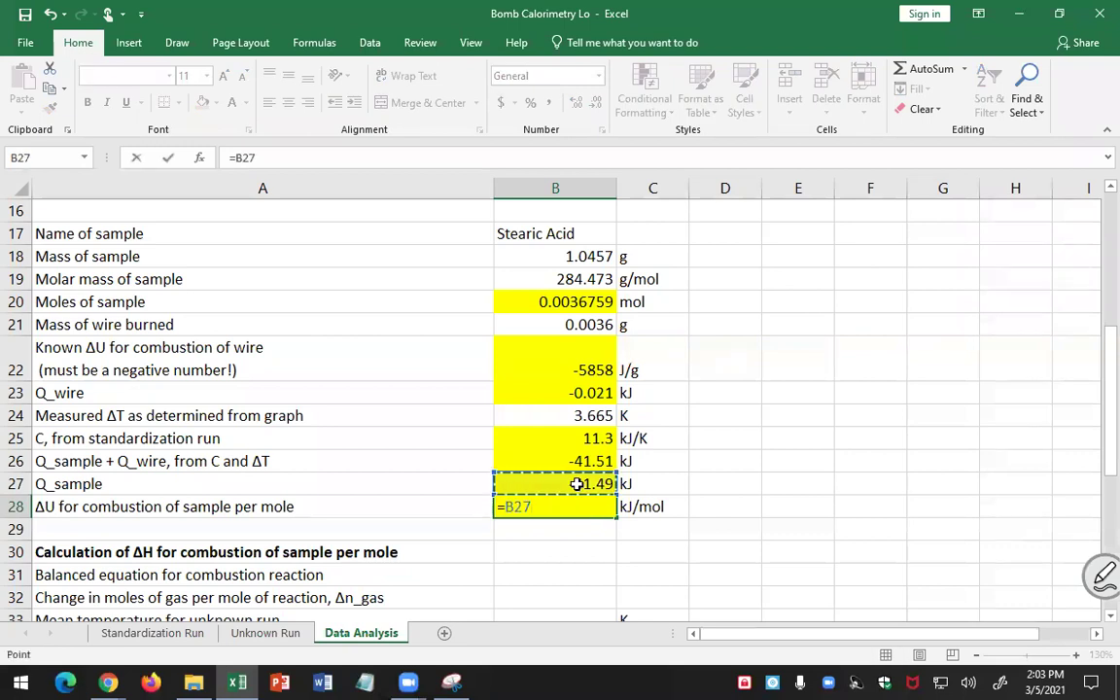
{"action": "type", "text": "/"}
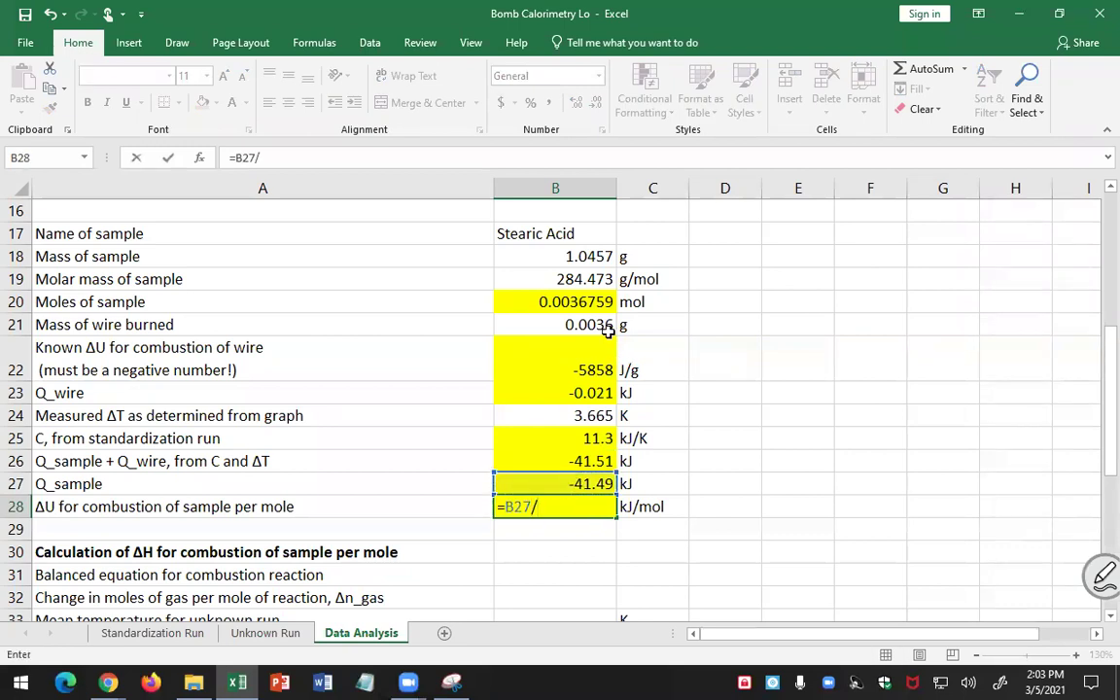
{"action": "left_click", "coordinate": [553, 302]}
{"action": "key", "text": "Return"}
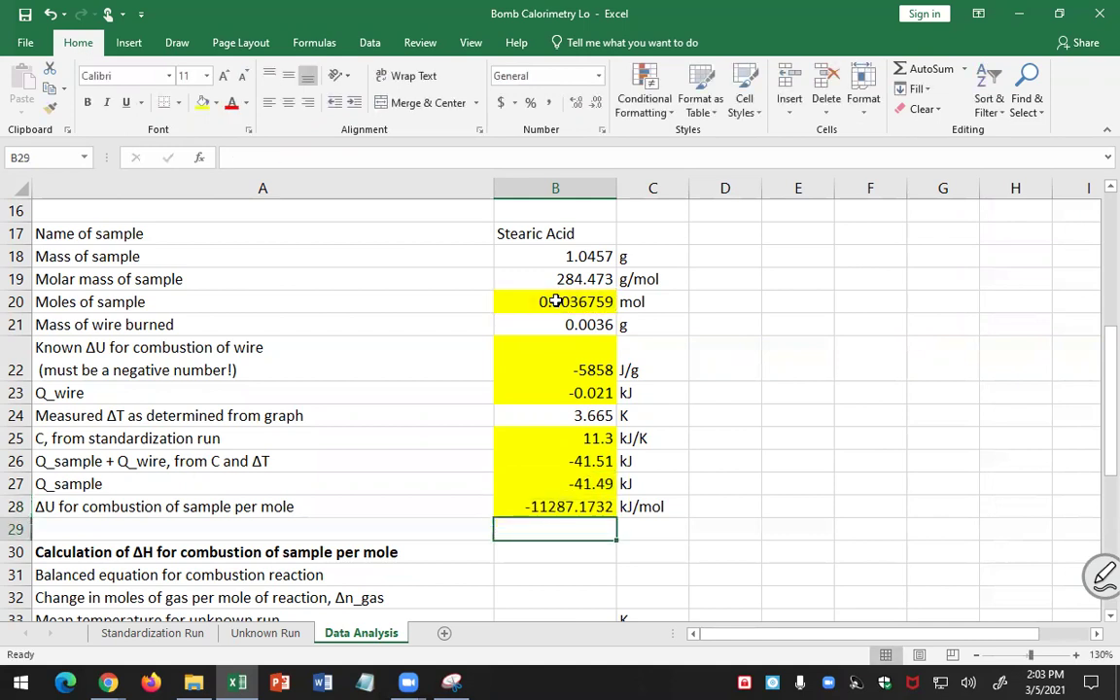
Format the ΔU per mole result as a whole number, -11287 kJ/mol.
{"action": "left_click", "coordinate": [579, 503]}
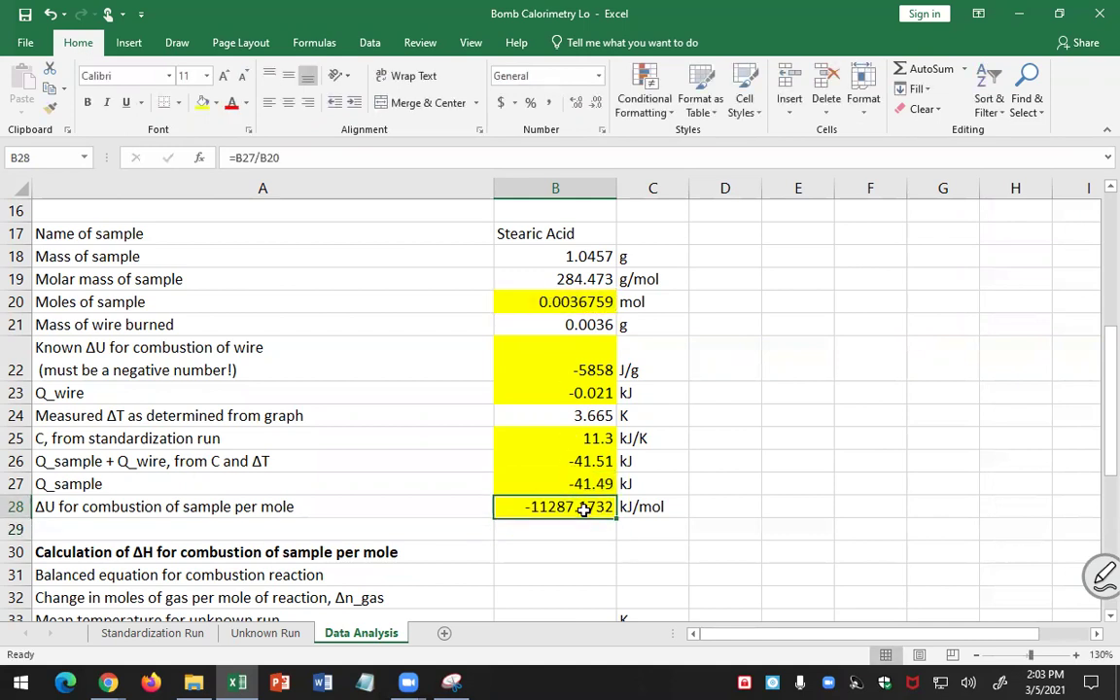
{"action": "left_click", "coordinate": [575, 103]}
{"action": "left_click", "coordinate": [575, 102]}
{"action": "left_click", "coordinate": [599, 103]}
{"action": "left_click", "coordinate": [599, 103]}
{"action": "left_click", "coordinate": [599, 103]}
{"action": "left_click", "coordinate": [599, 103]}
{"action": "left_click", "coordinate": [599, 103]}
{"action": "left_click", "coordinate": [598, 103]}
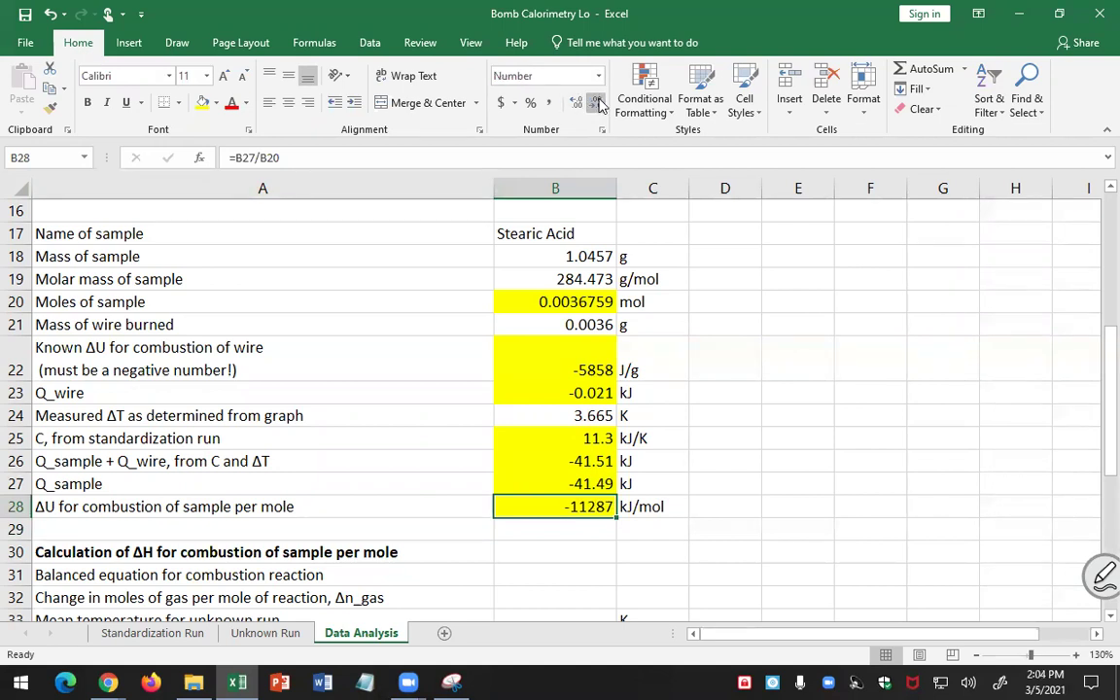
{"action": "left_click", "coordinate": [576, 103]}
{"action": "left_click", "coordinate": [591, 107]}
{"action": "left_click", "coordinate": [755, 321]}
{"action": "scroll", "coordinate": [766, 318], "scroll_direction": "down", "scroll_amount": 1}
{"action": "scroll", "coordinate": [765, 318], "scroll_direction": "down", "scroll_amount": 1}
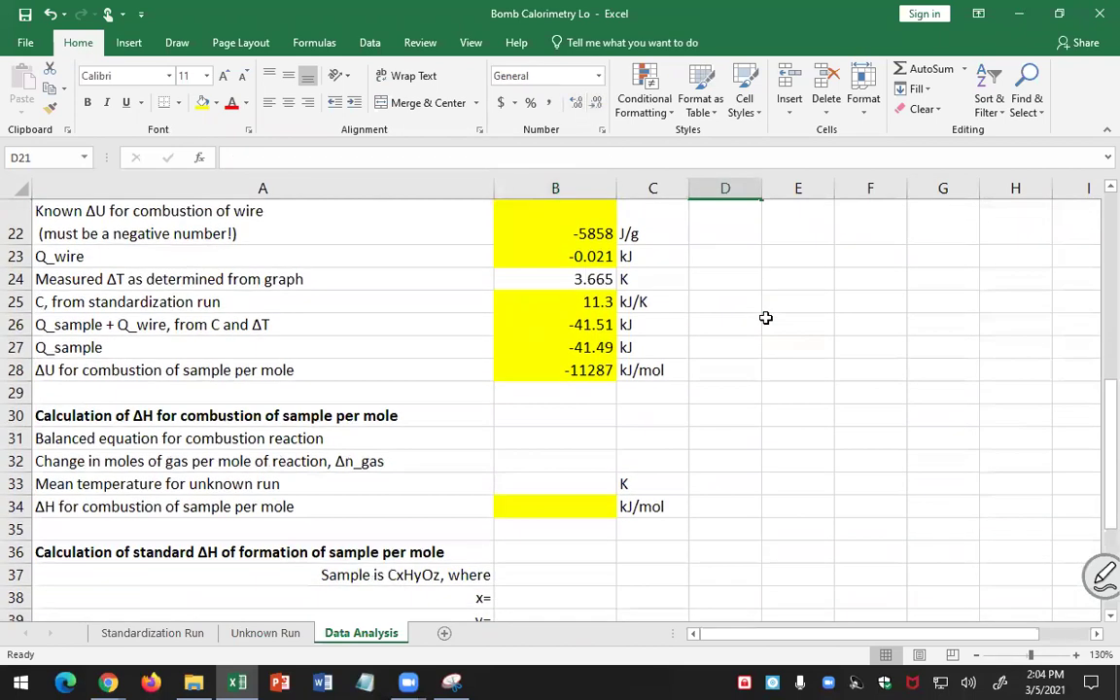